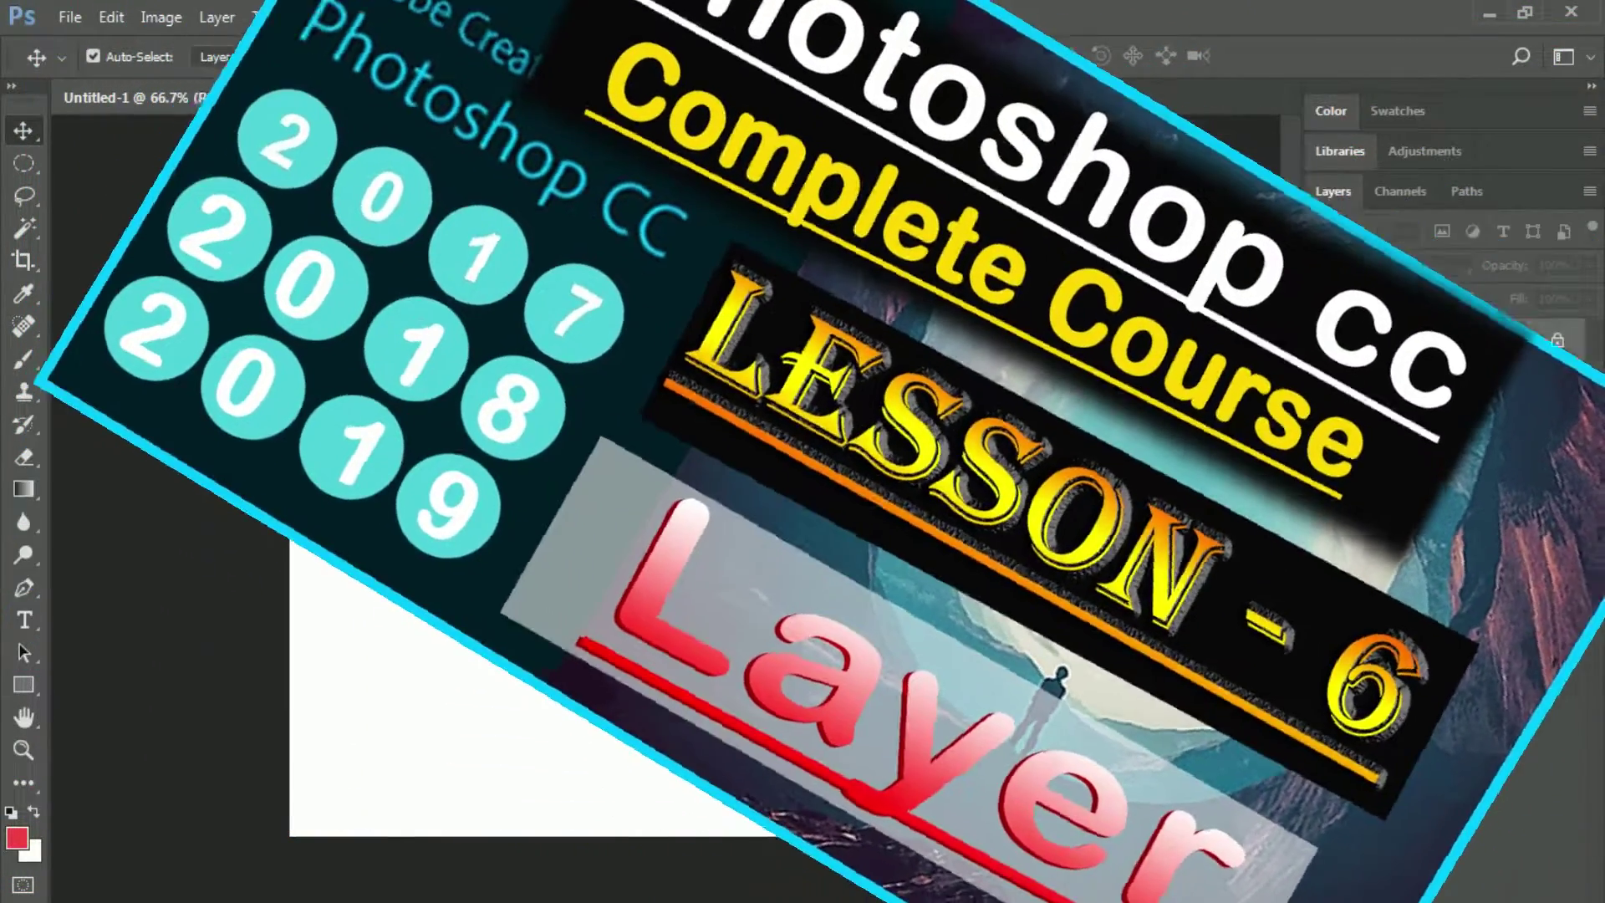
Switch to the Rectangular Marquee Tool on the blank Untitled-1 canvas
{"action": "key", "text": "m"}
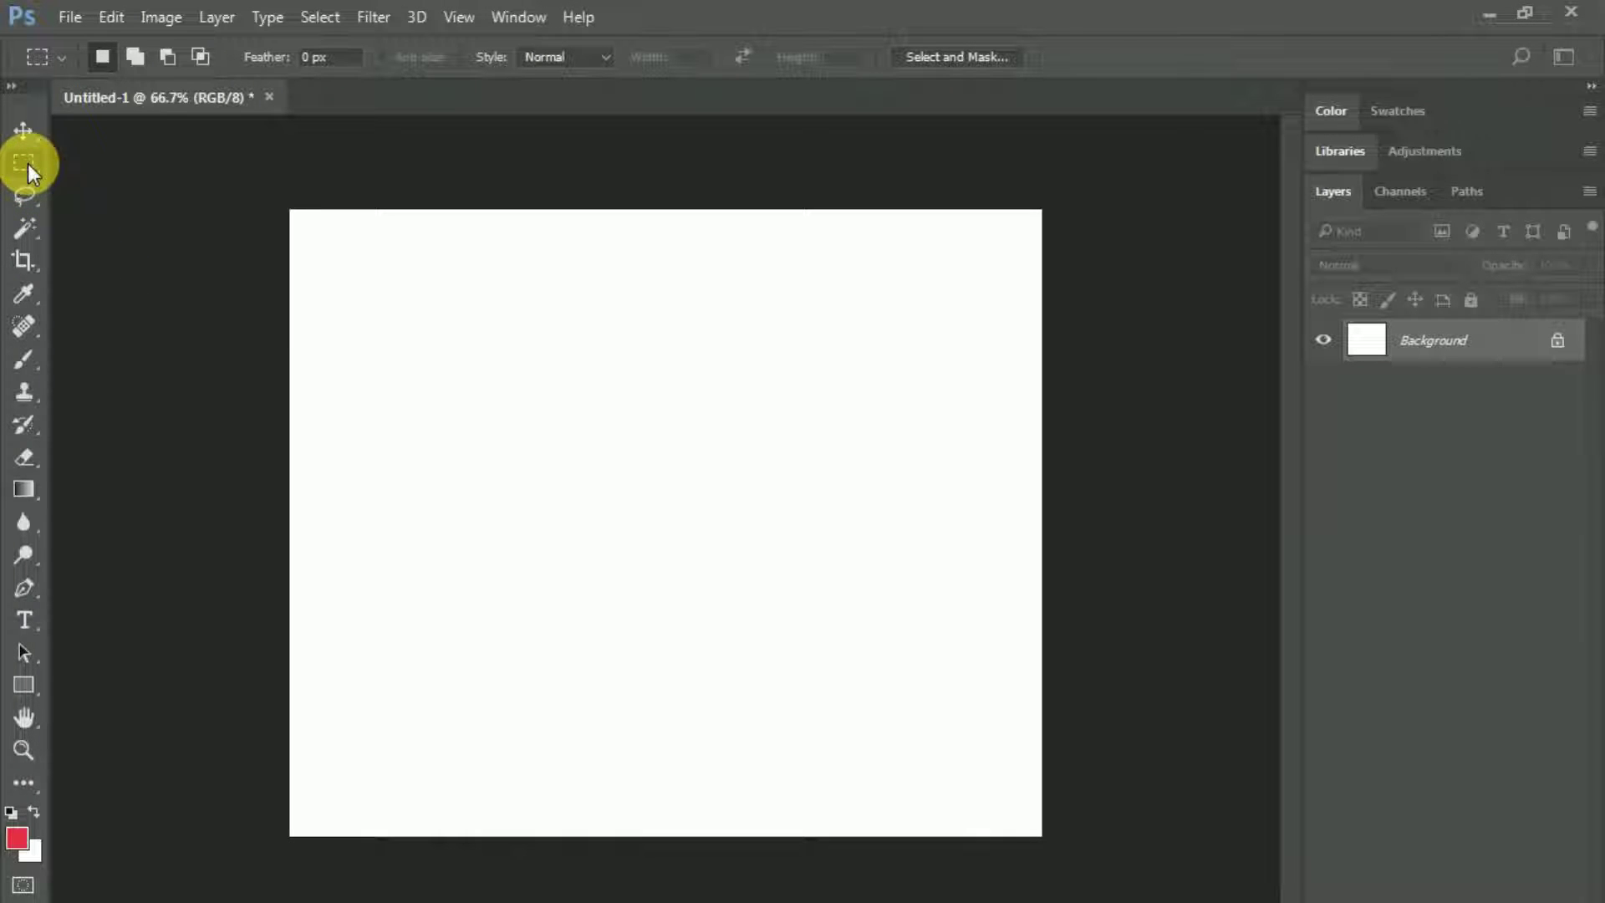
Fill a rectangle near the canvas top-left with the red foreground colour and deselect it
{"action": "mouse_move", "coordinate": [339, 268]}
{"action": "left_mouse_down"}
{"action": "mouse_move", "coordinate": [556, 424]}
{"action": "mouse_move", "coordinate": [548, 413]}
{"action": "left_mouse_up"}
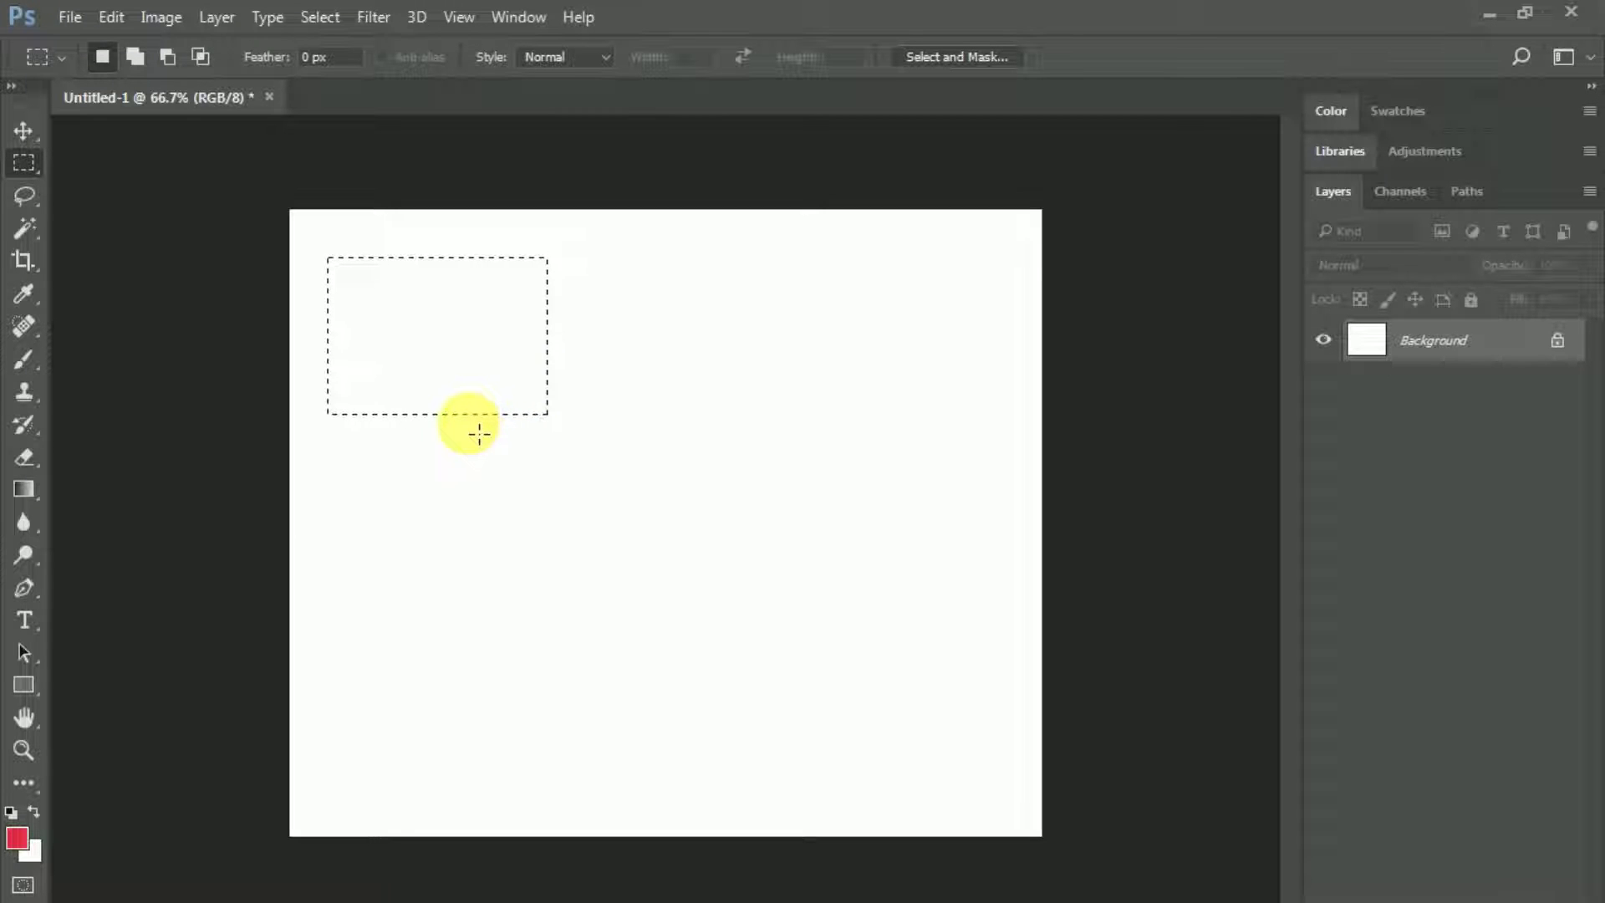
{"action": "key", "text": "alt+BackSpace"}
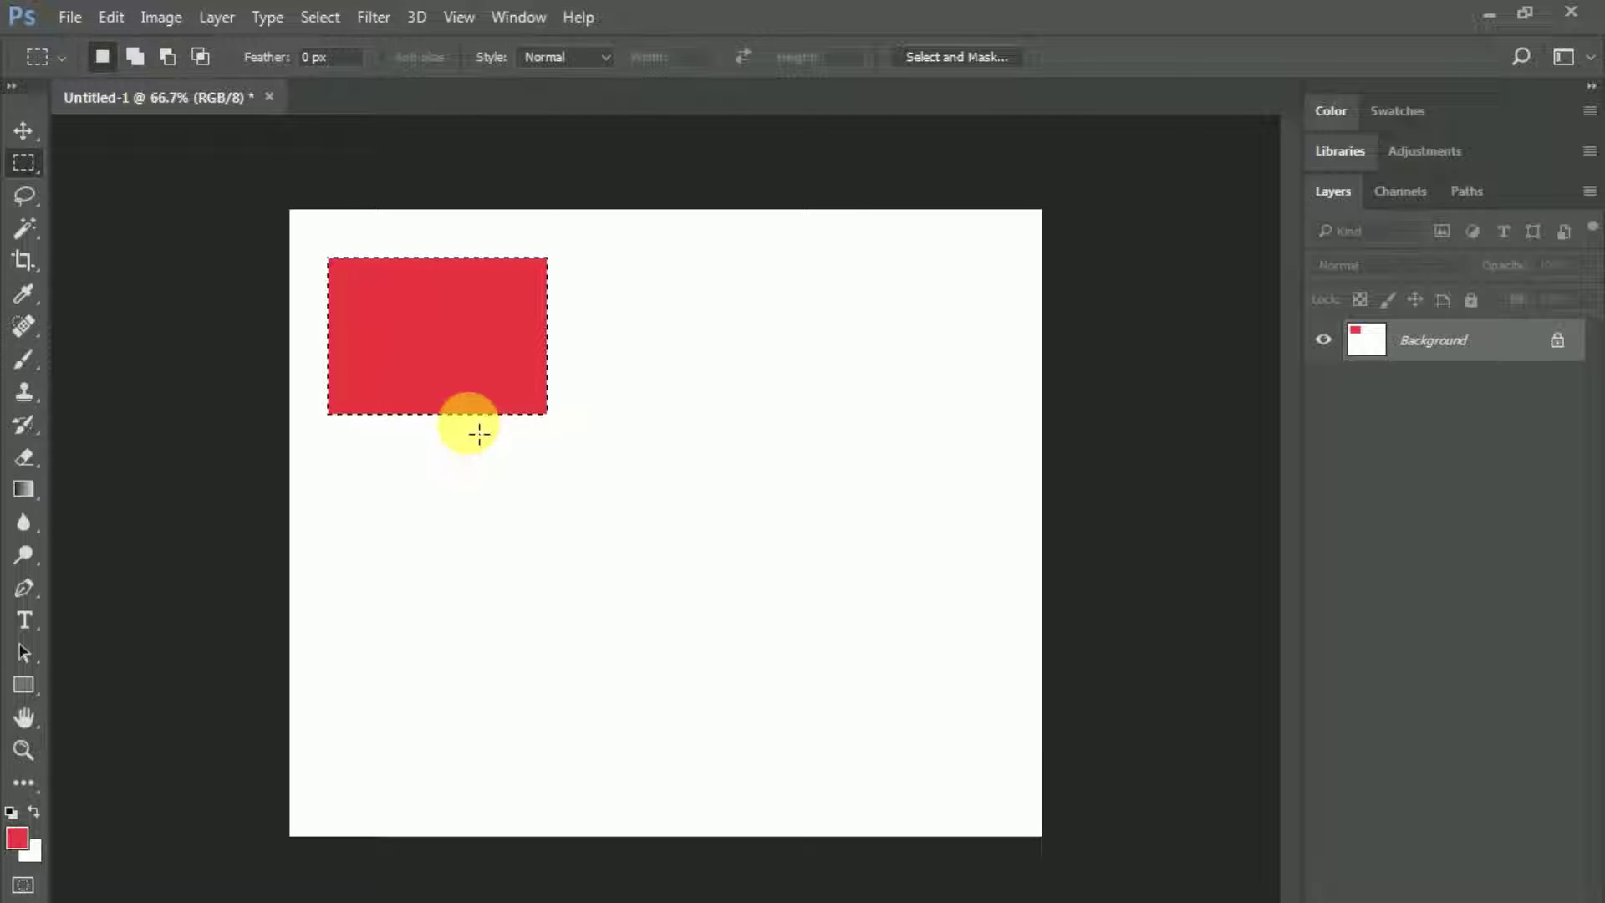
{"action": "left_click", "coordinate": [470, 391]}
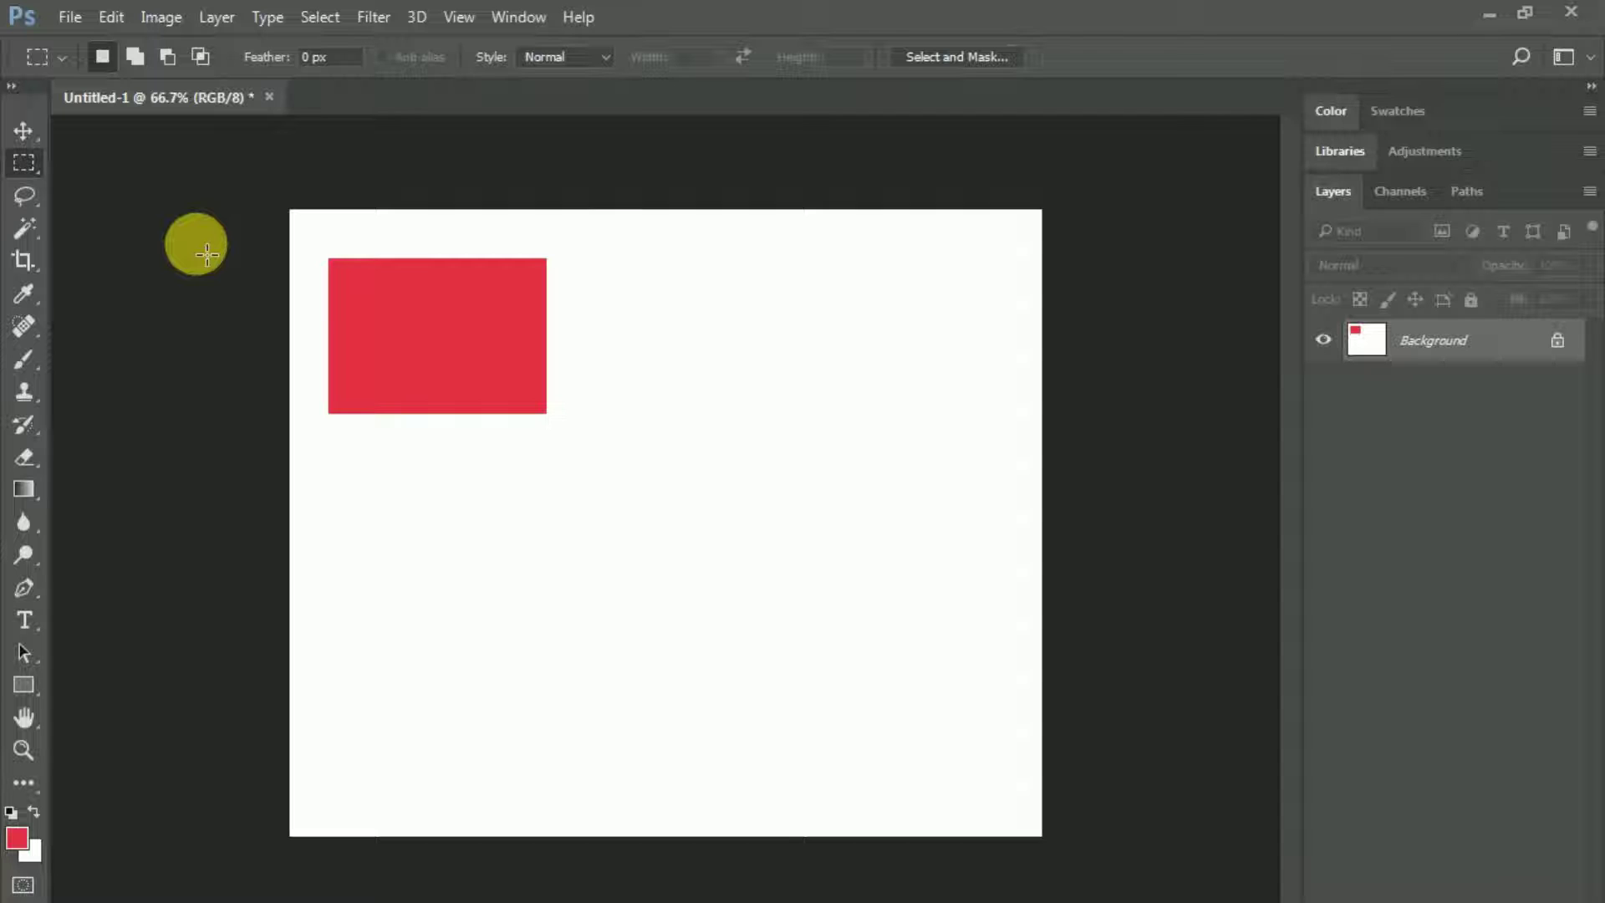
Draw an elliptical selection to the right of the red rectangle
{"action": "right_click", "coordinate": [24, 162]}
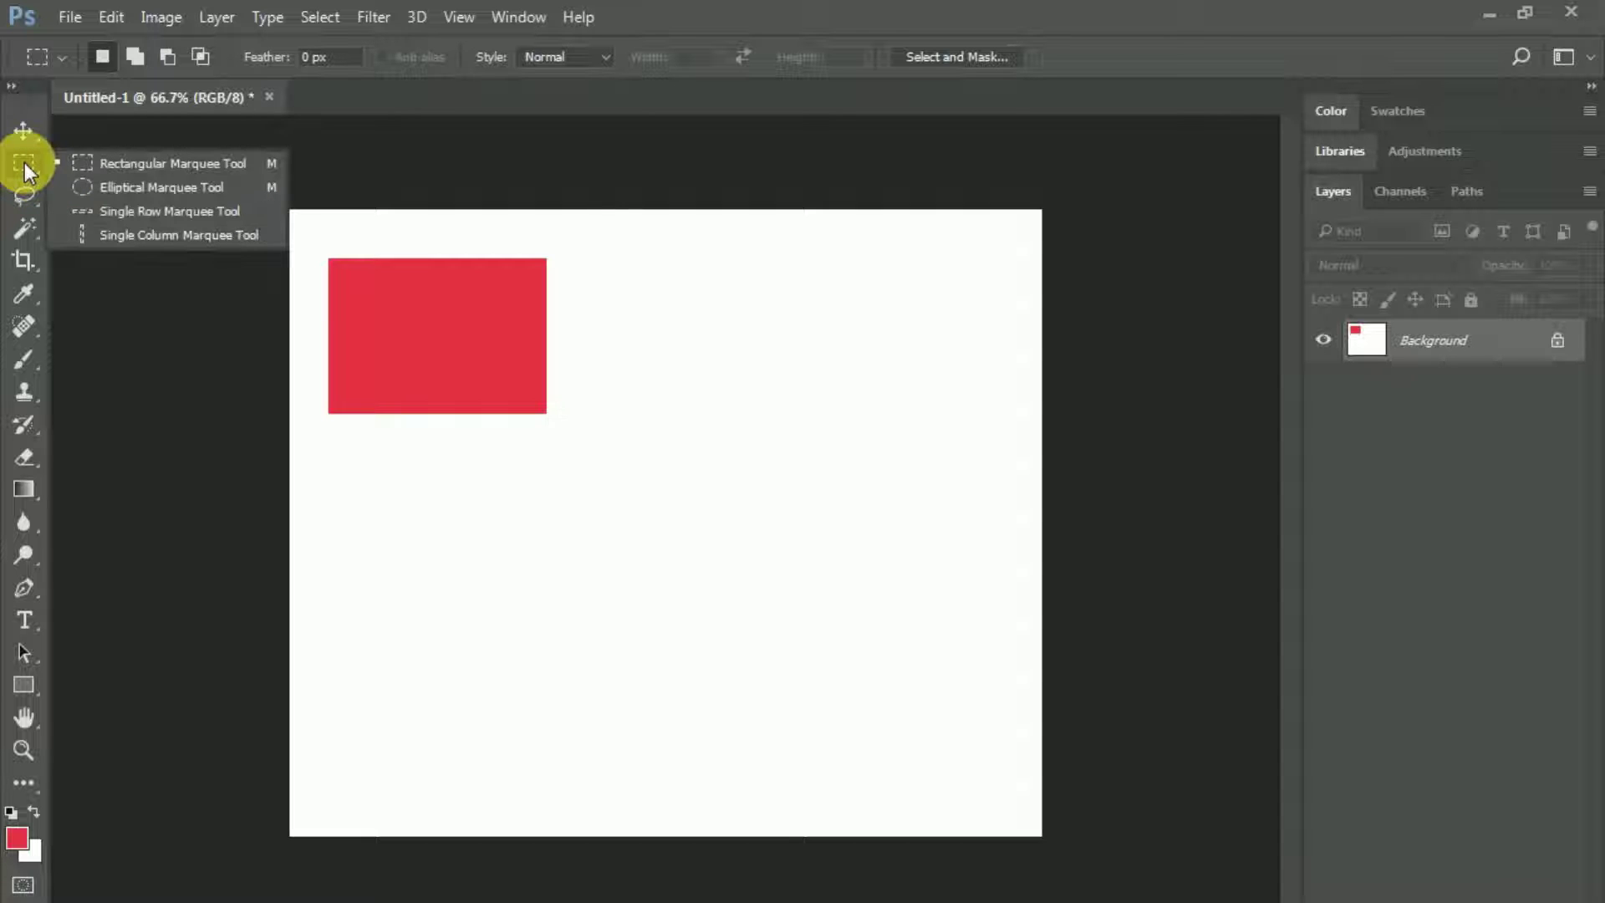
{"action": "left_click", "coordinate": [124, 185]}
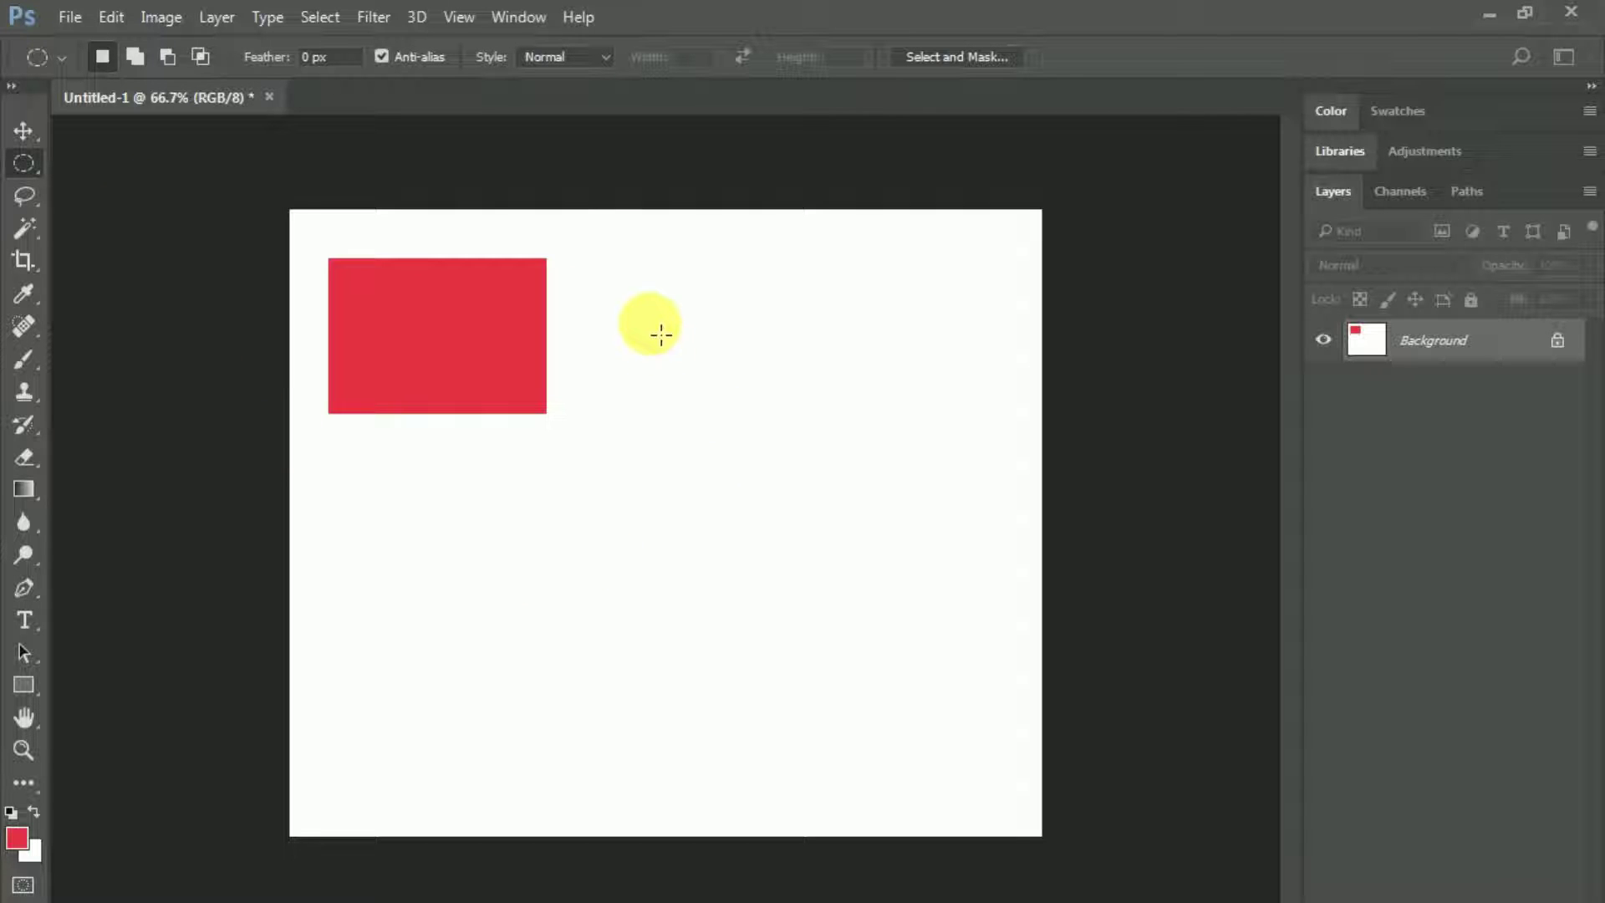
{"action": "left_click_drag", "start_coordinate": [634, 299], "coordinate": [823, 474]}
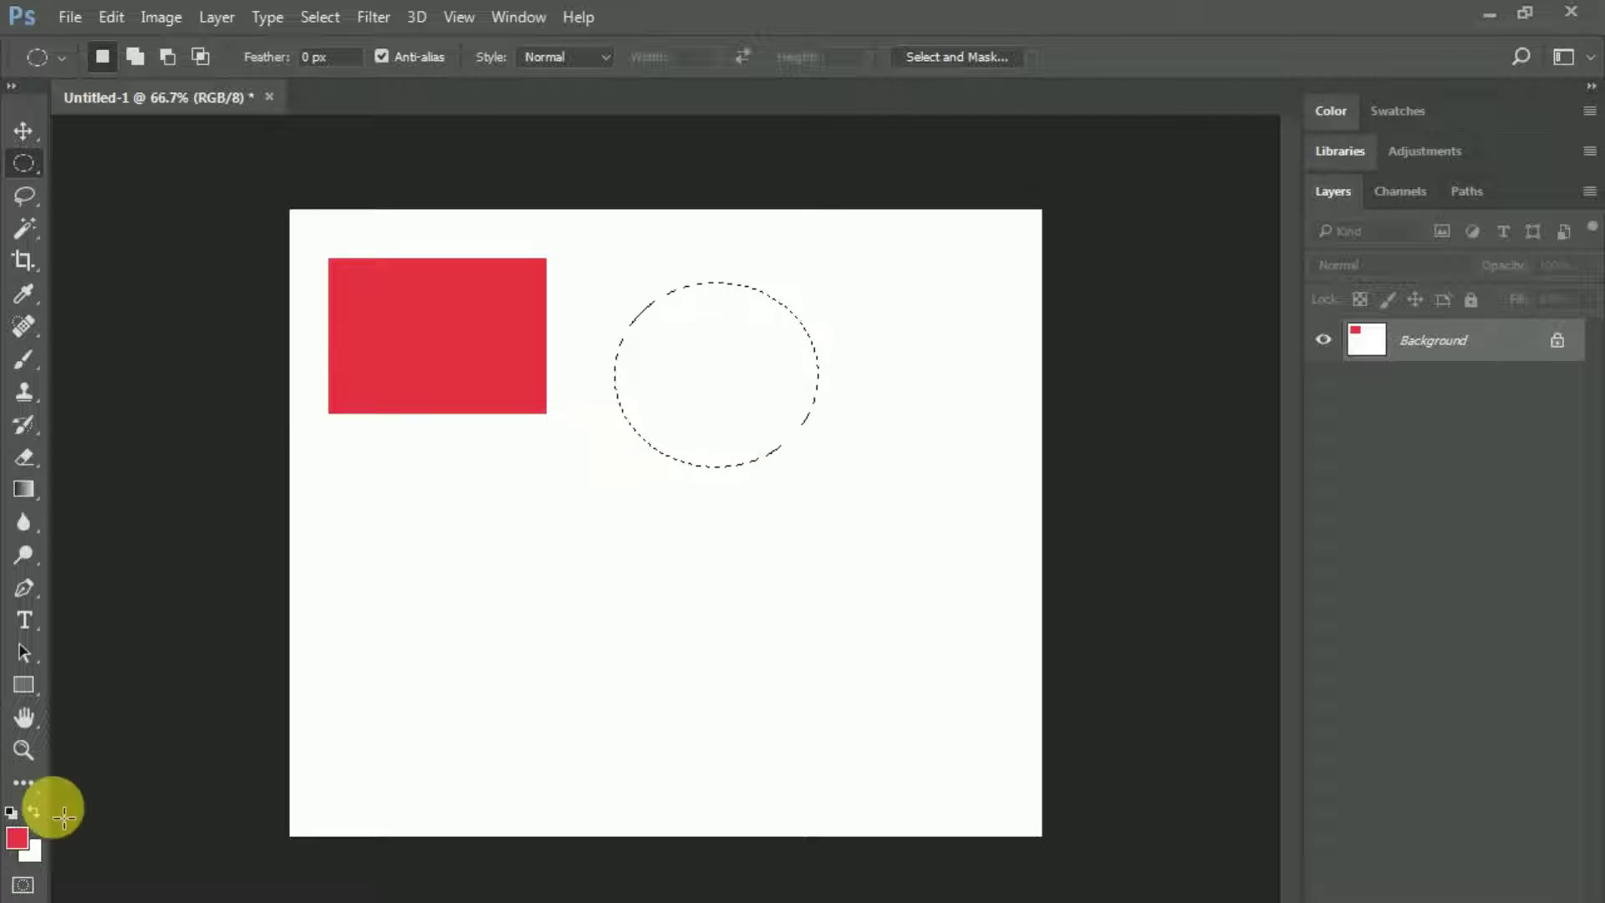
Fill the ellipse with yellow #fcf302, deselect it, and convert the Background into Layer 0
{"action": "left_click", "coordinate": [20, 836]}
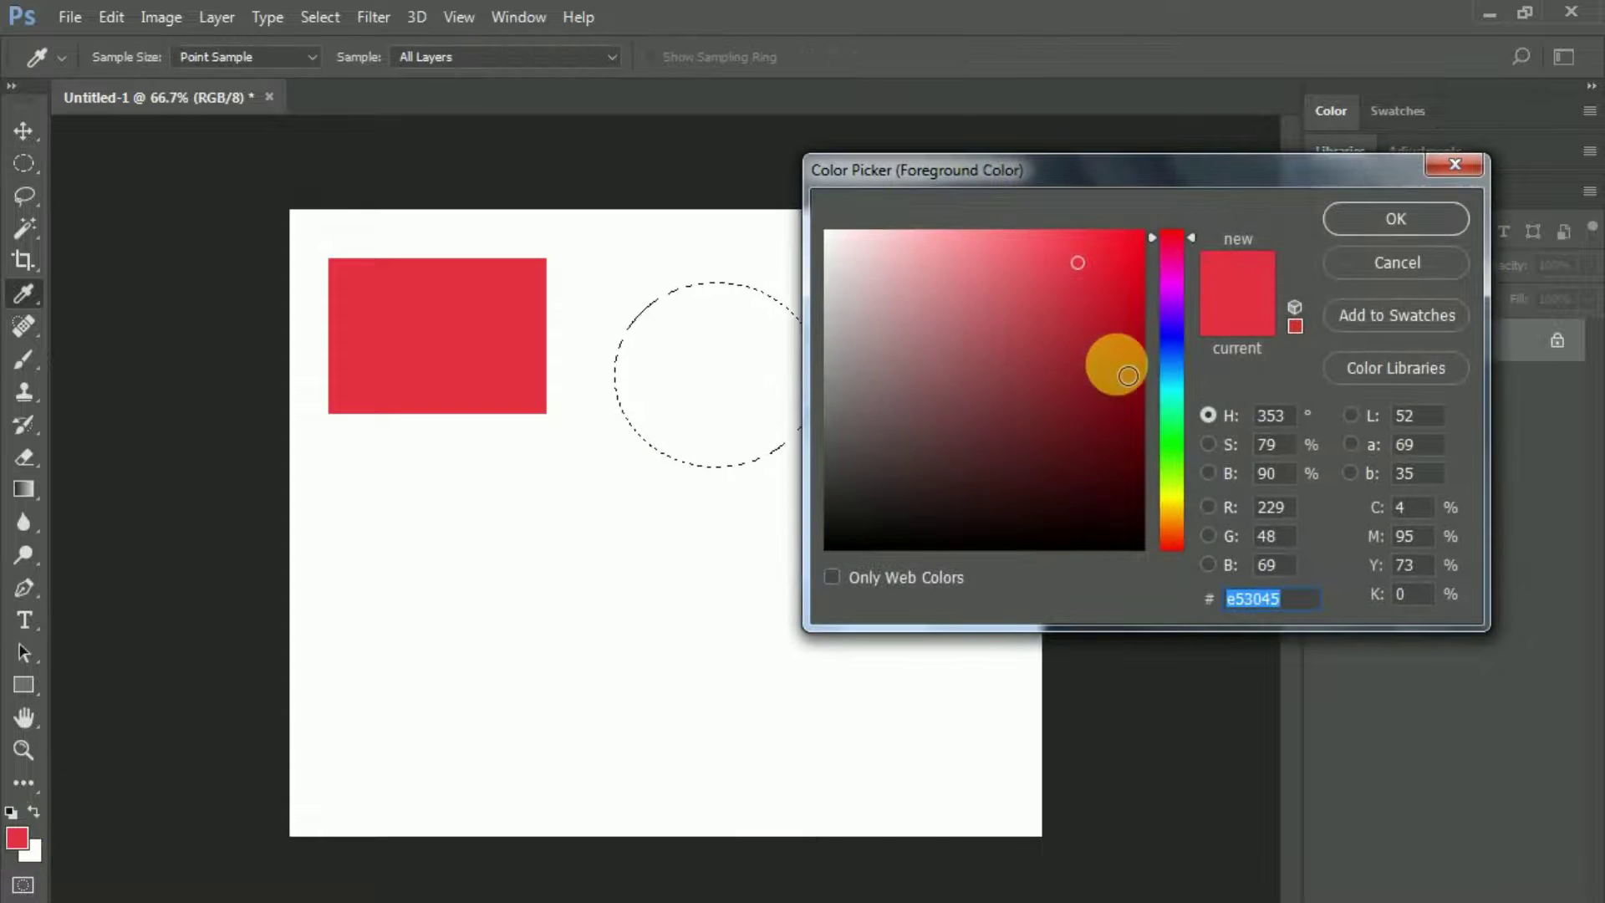
{"action": "type", "text": "fcf302"}
{"action": "left_click", "coordinate": [1356, 214]}
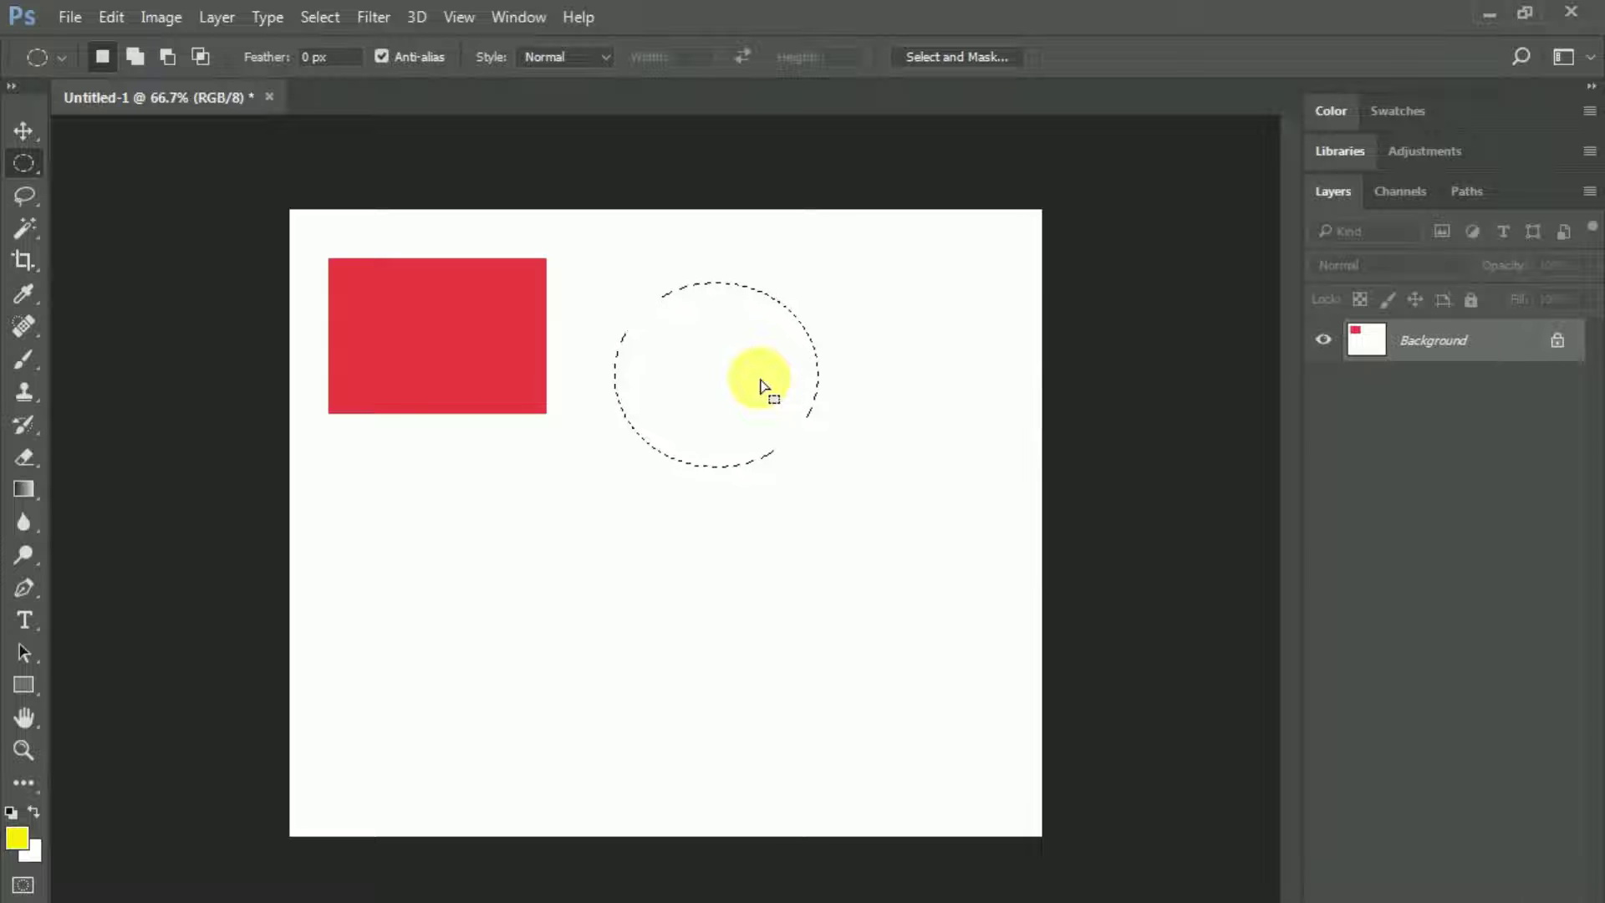
{"action": "key", "text": "alt+BackSpace"}
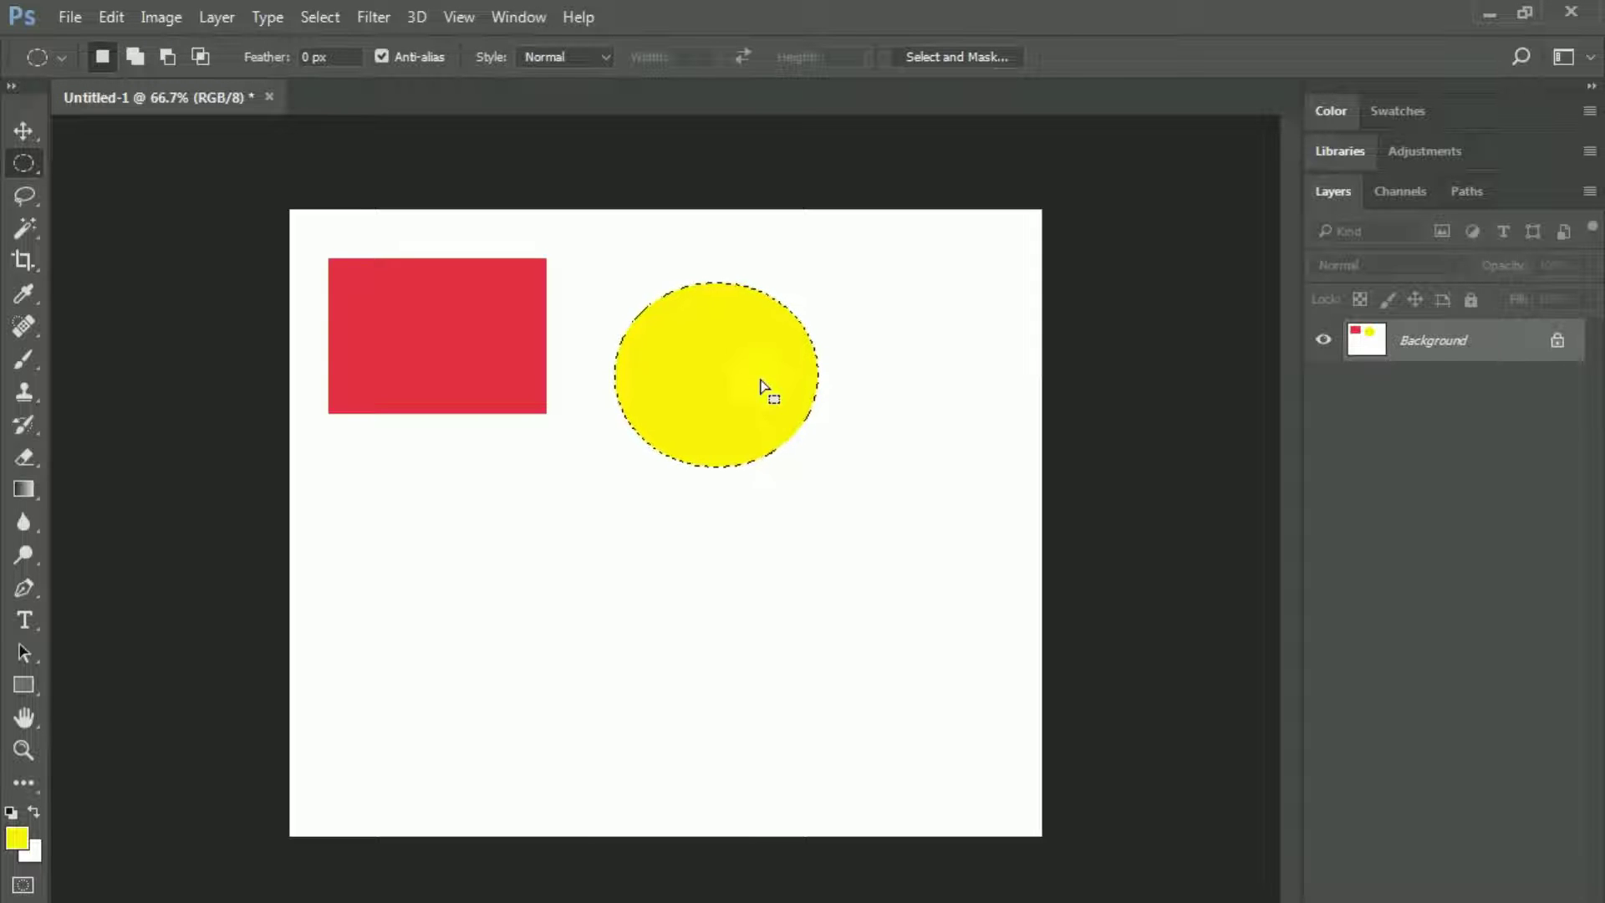
{"action": "key", "text": "ctrl+d"}
{"action": "key", "text": "v"}
{"action": "left_click", "coordinate": [328, 286]}
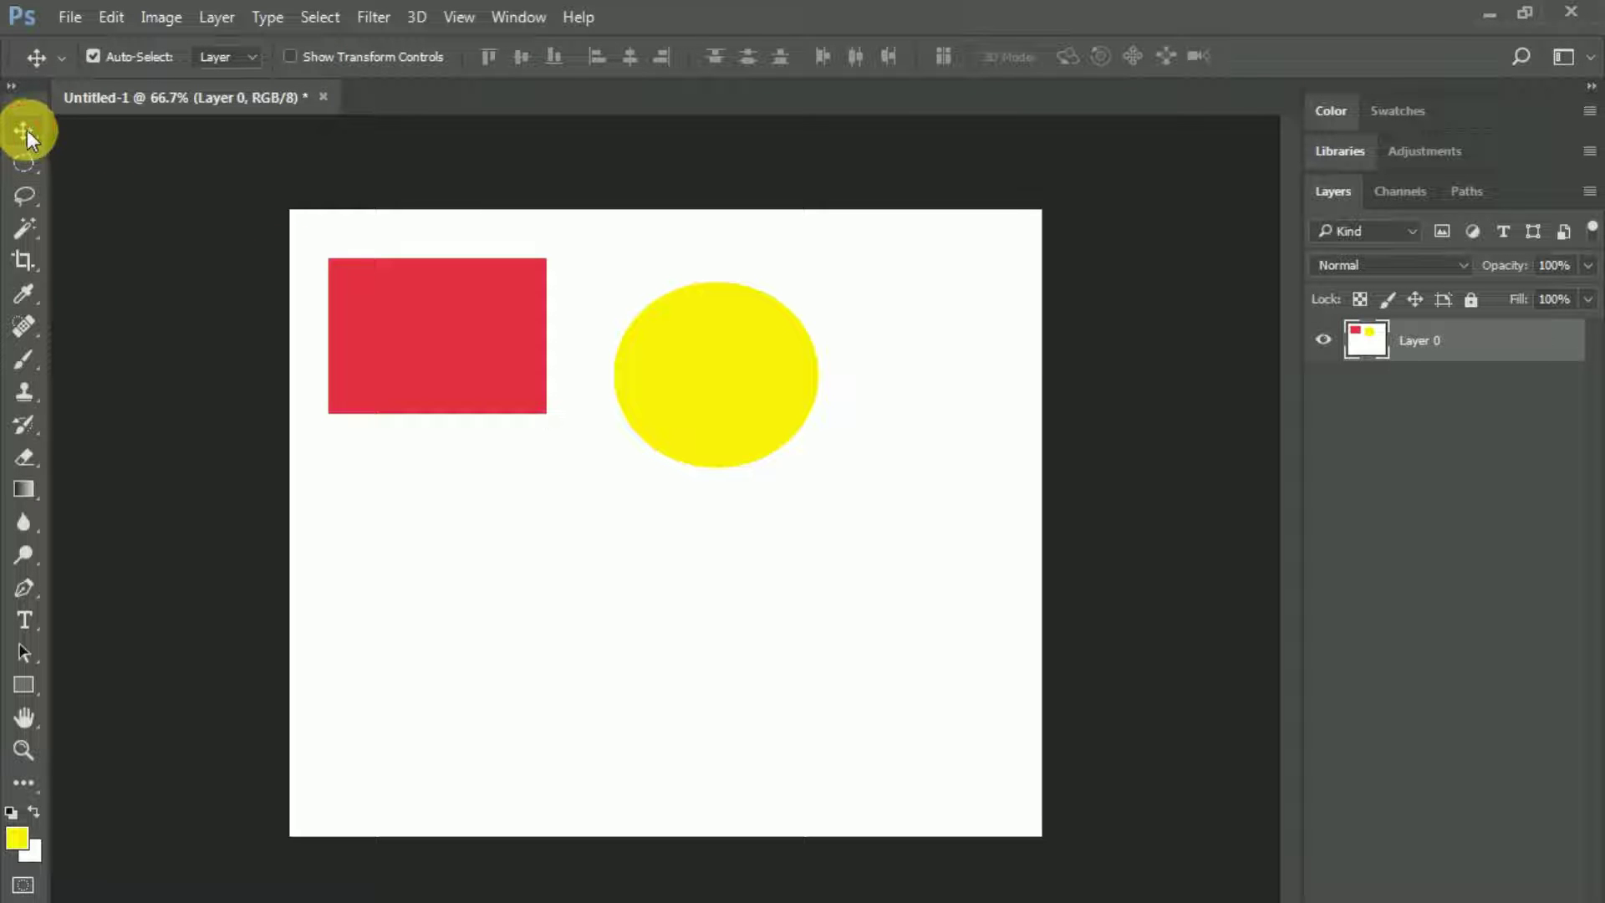
Drag Layer 0 around and back to its original position, then put it under Free Transform
{"action": "left_click_drag", "start_coordinate": [345, 277], "coordinate": [370, 316]}
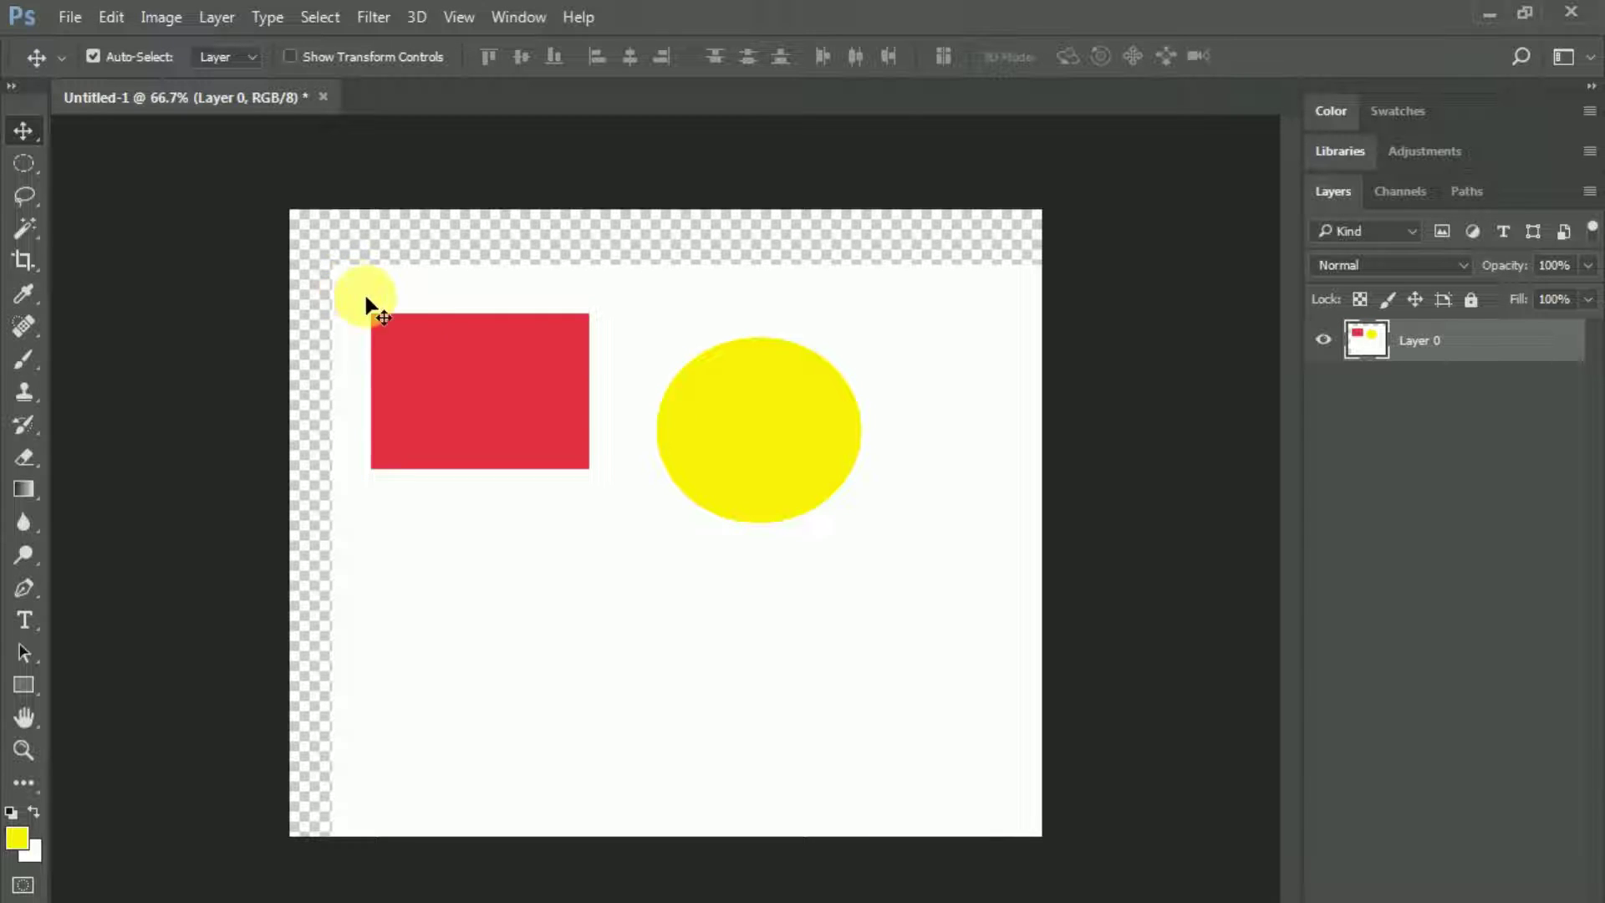
{"action": "left_click", "coordinate": [409, 337]}
{"action": "left_click_drag", "start_coordinate": [463, 311], "coordinate": [428, 281]}
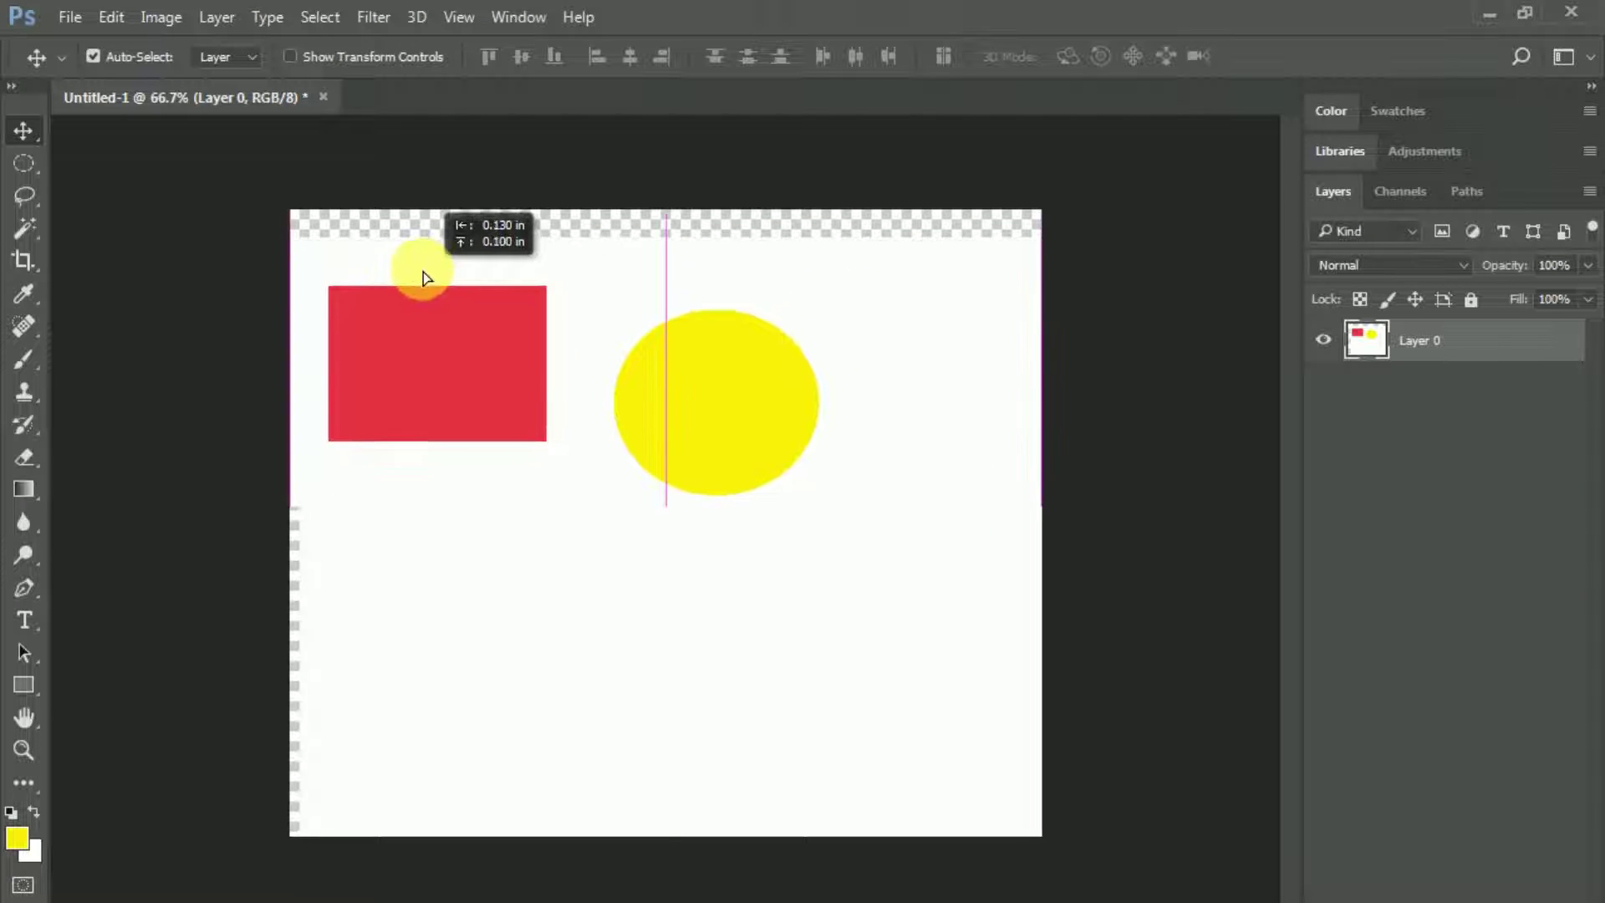
{"action": "left_click_drag", "start_coordinate": [428, 278], "coordinate": [418, 253]}
{"action": "key", "text": "ctrl"}
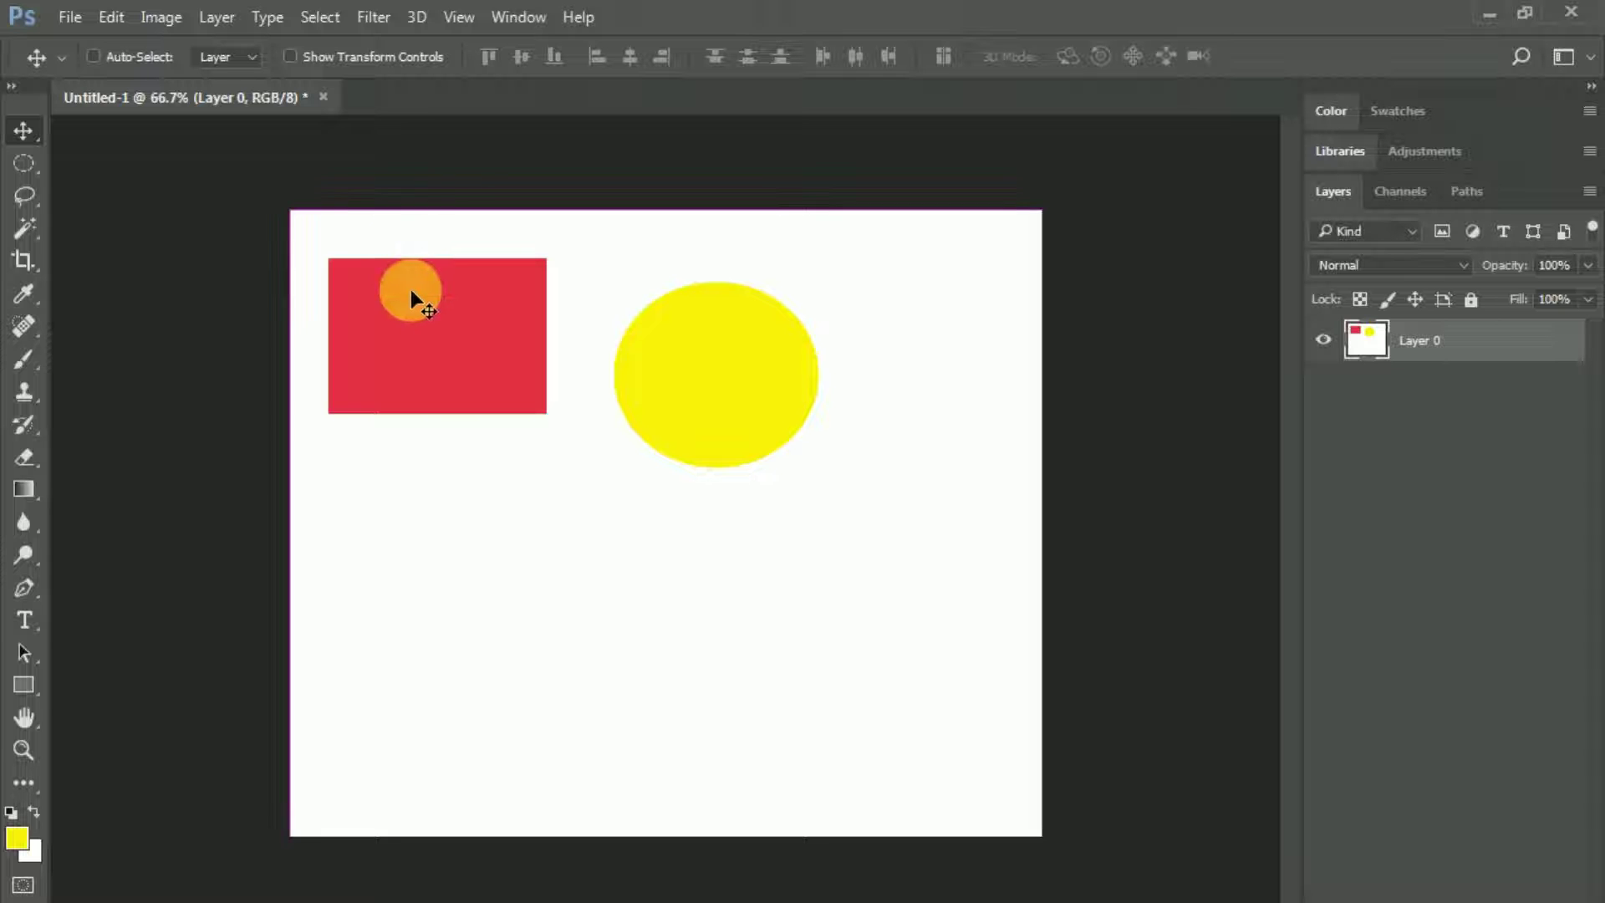
{"action": "key", "text": "ctrl+t"}
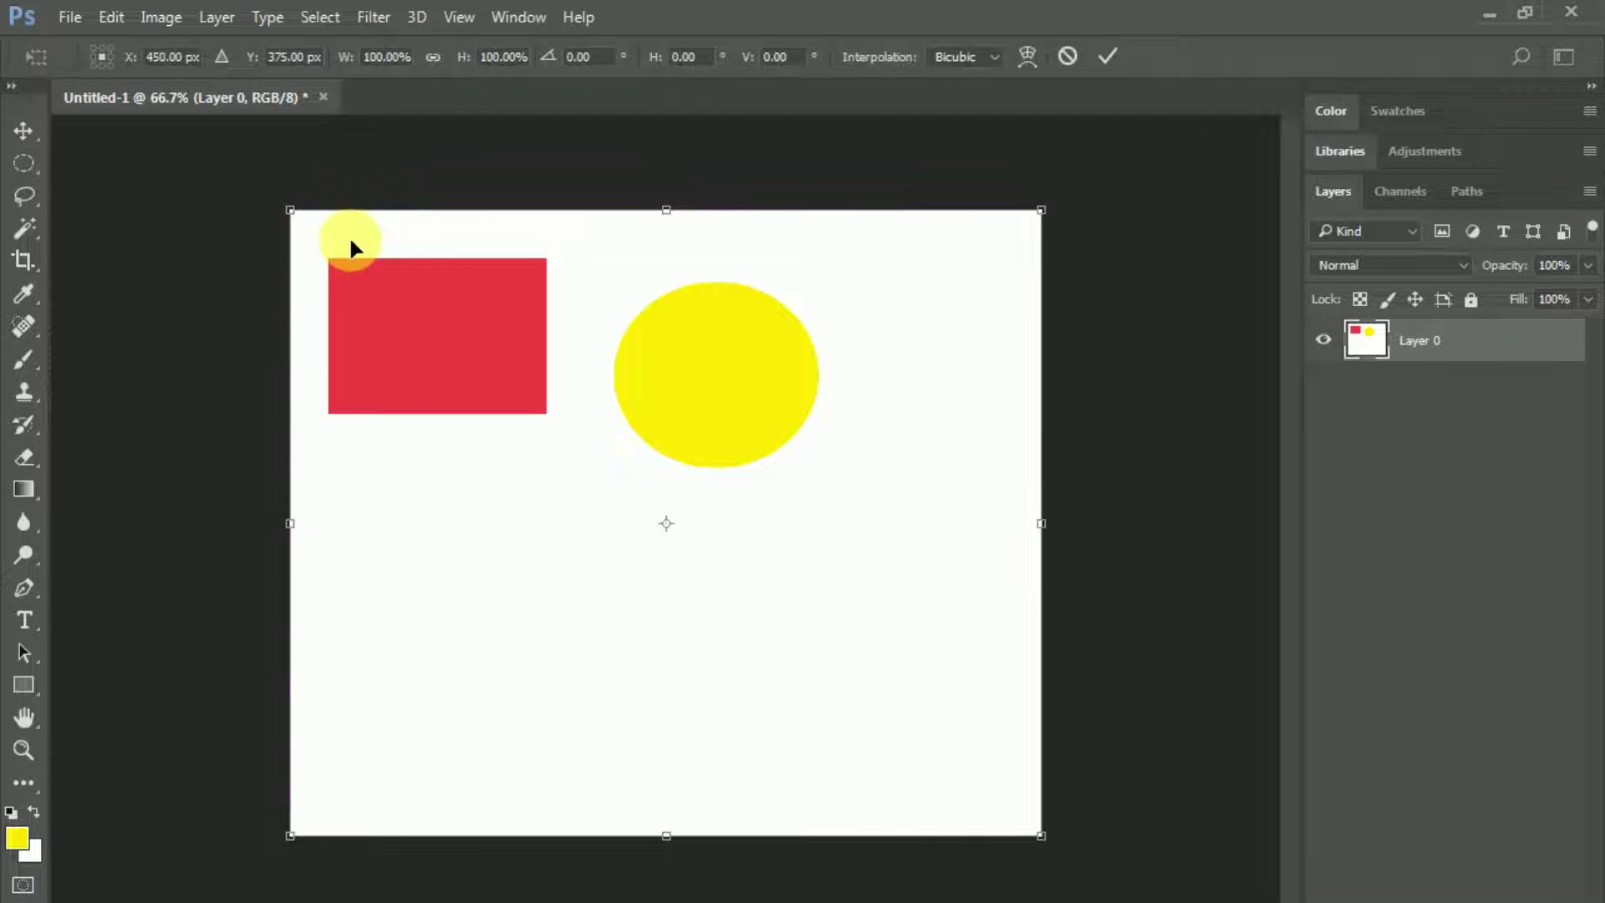
Try scaling the layer to 50%, cancel it, and undo back to the locked Background
{"action": "mouse_move", "coordinate": [303, 222]}
{"action": "left_mouse_down"}
{"action": "mouse_move", "coordinate": [659, 535]}
{"action": "mouse_move", "coordinate": [639, 523]}
{"action": "left_mouse_up"}
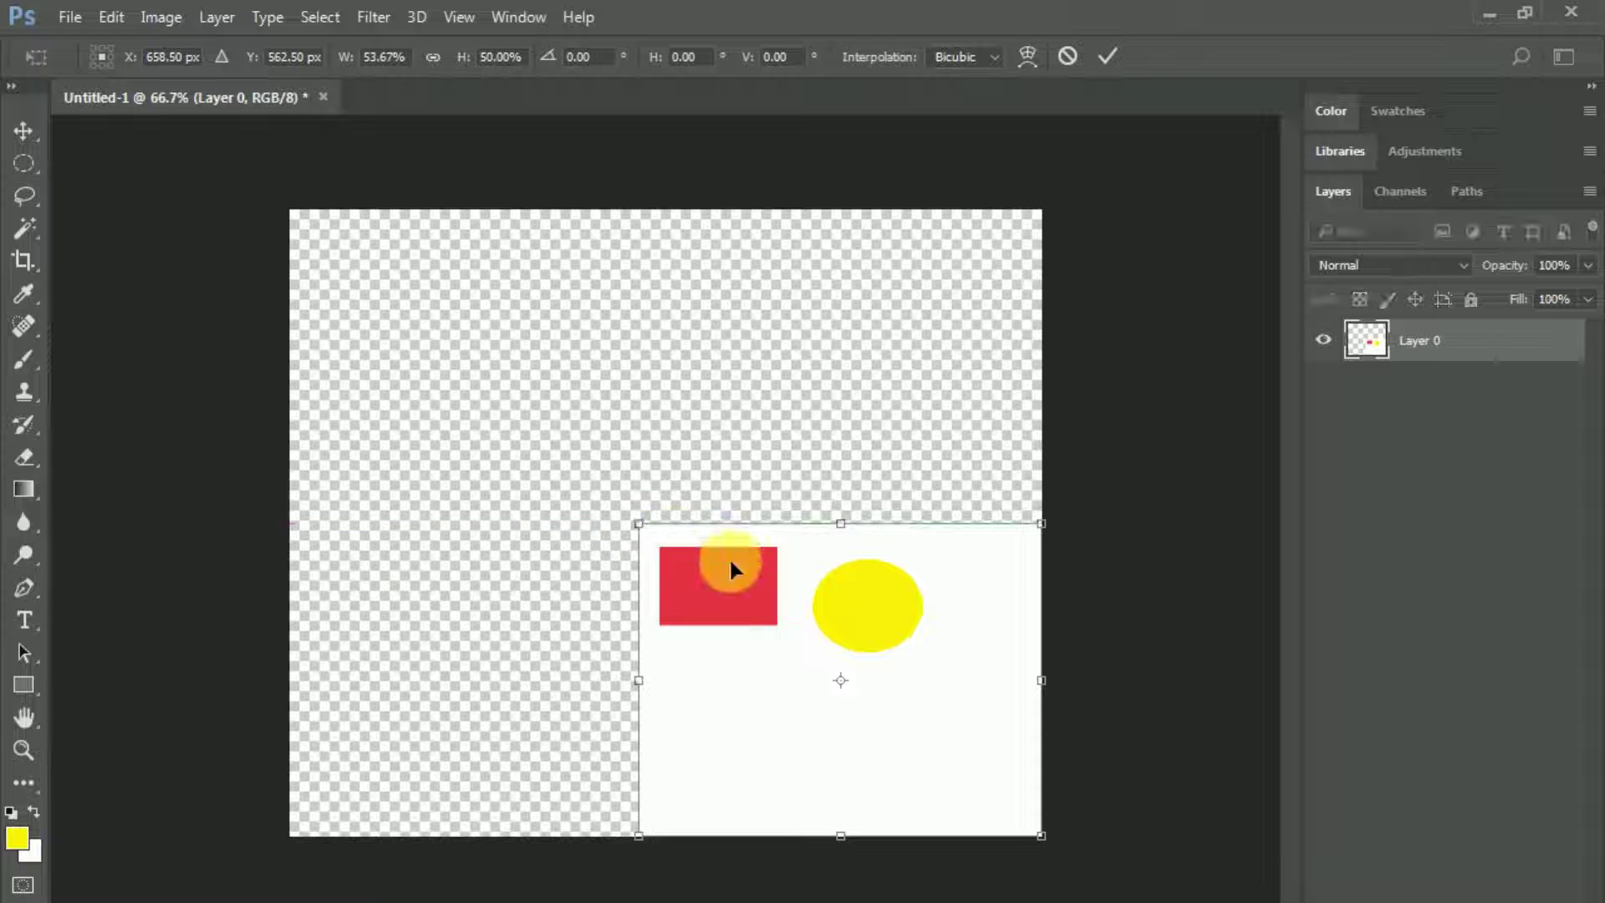
{"action": "key", "text": "Escape"}
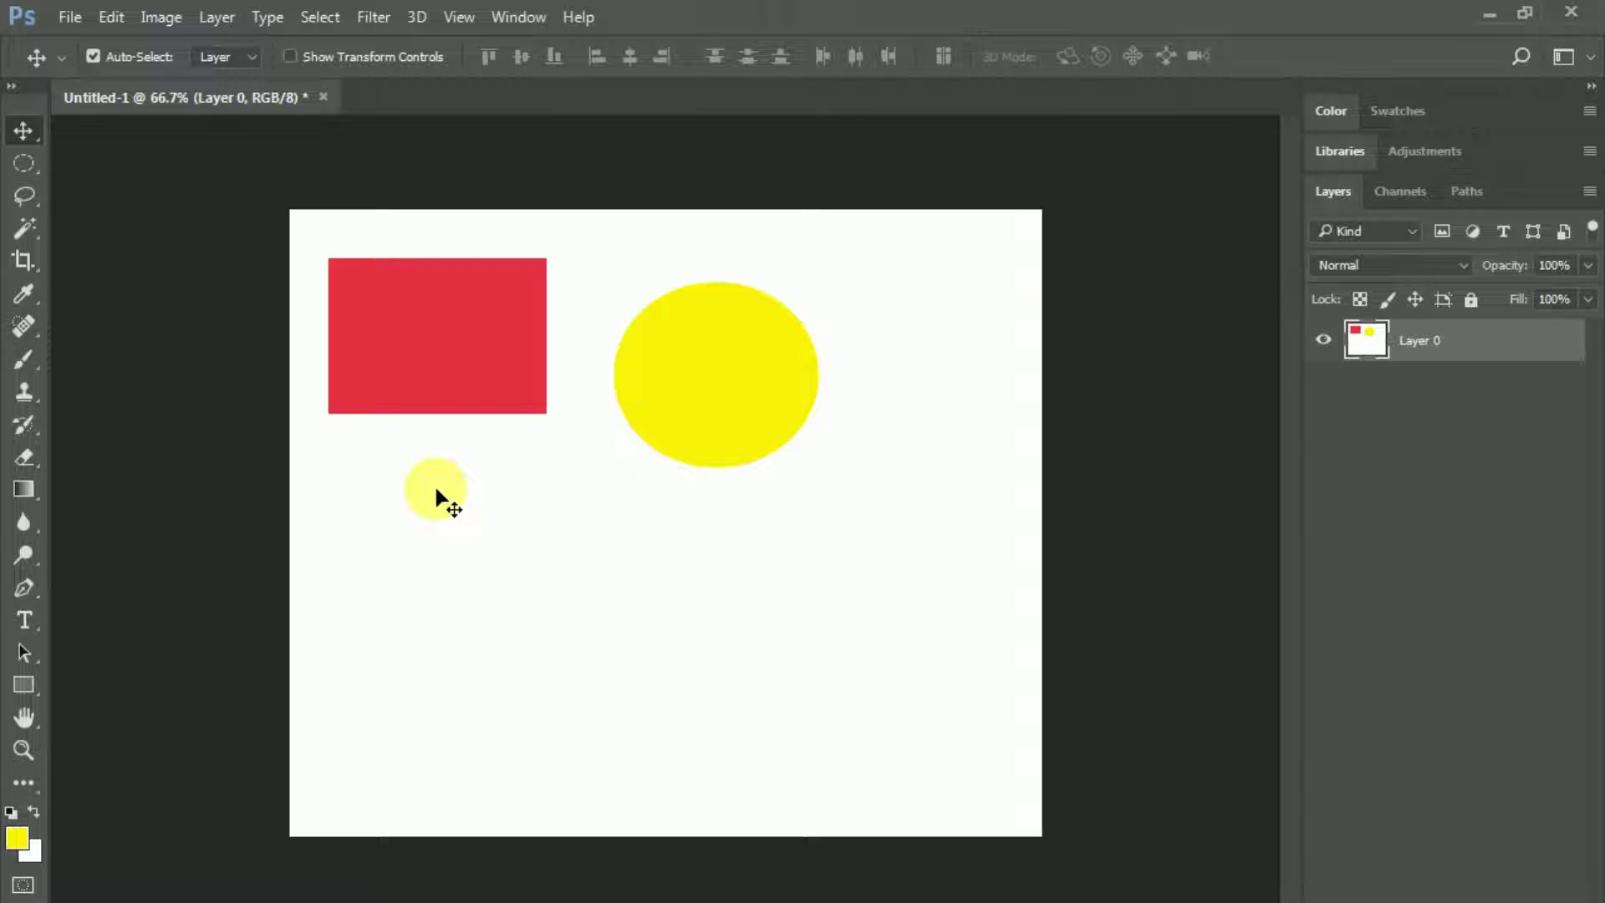
{"action": "key", "text": "ctrl"}
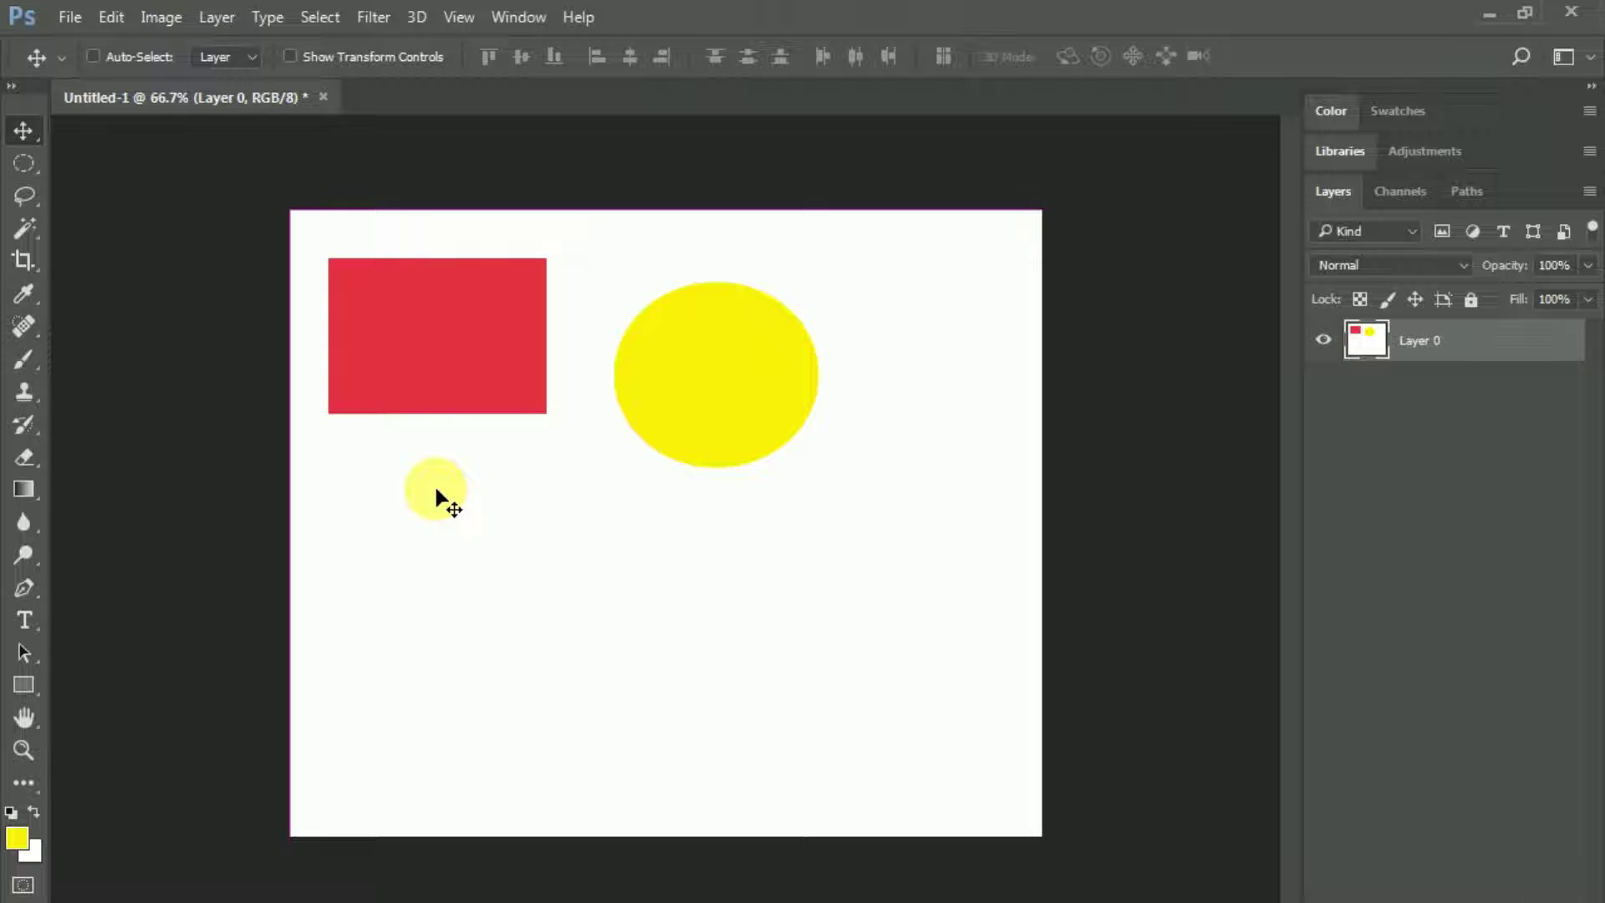
{"action": "key", "text": "ctrl+alt+z"}
{"action": "key", "text": "ctrl+alt+z"}
{"action": "key", "text": "ctrl+alt+z"}
{"action": "key", "text": "ctrl+alt+z"}
{"action": "key", "text": "ctrl+alt+z"}
{"action": "key", "text": "ctrl+alt+z"}
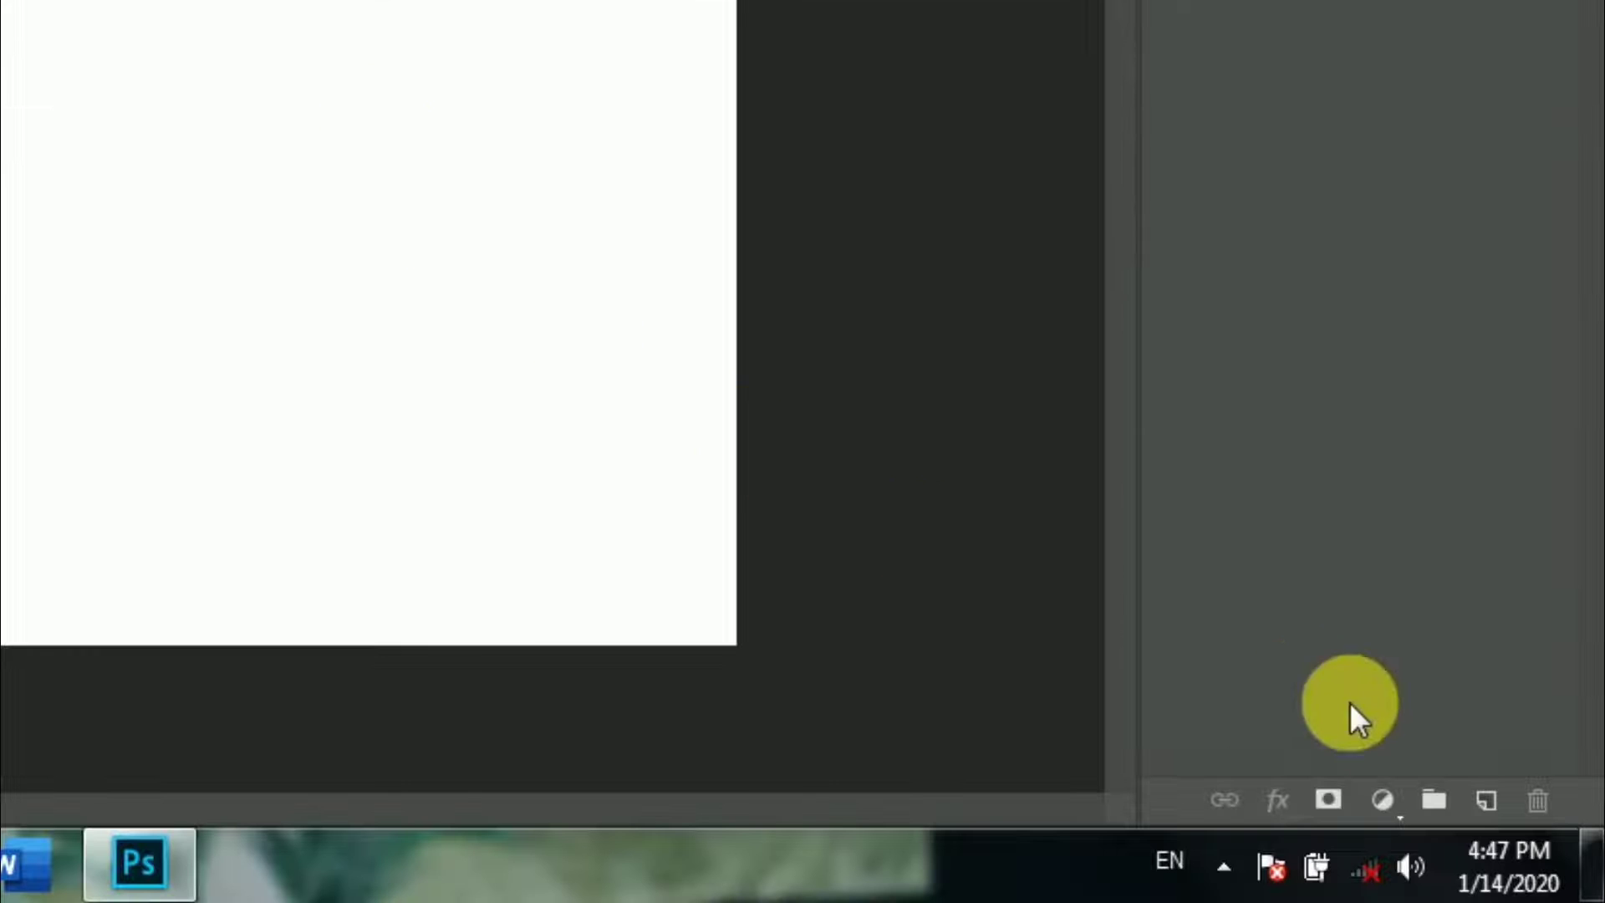
On Layer 1, fill a rectangle near the top-left with yellow and deselect it
{"action": "left_click", "coordinate": [1496, 804]}
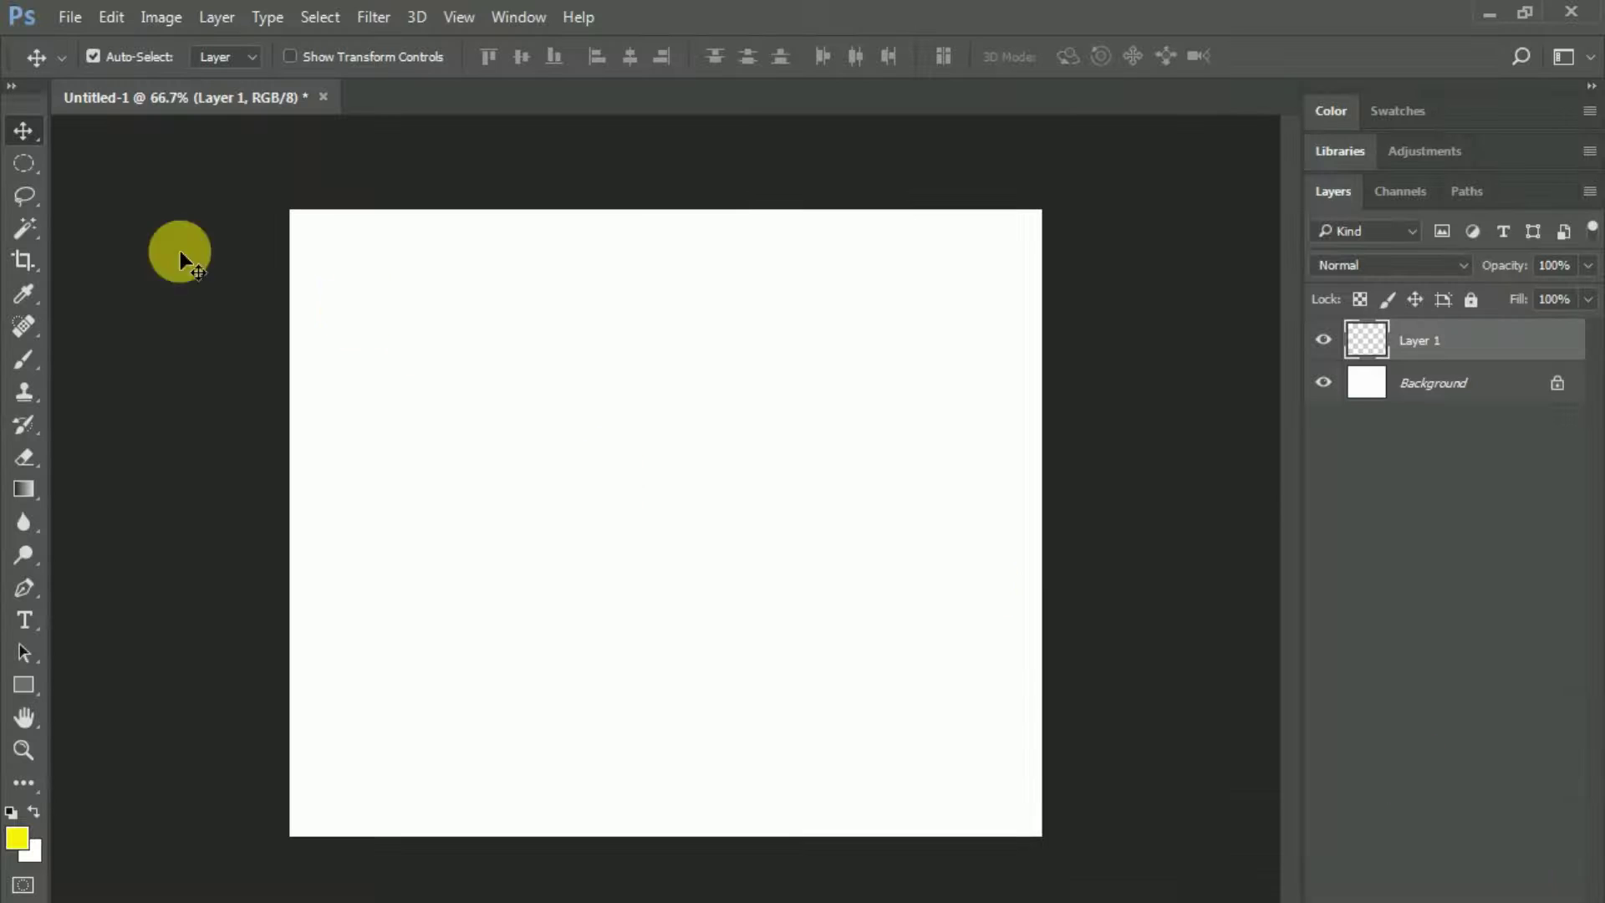
{"action": "left_click_drag", "start_coordinate": [36, 167], "coordinate": [94, 164]}
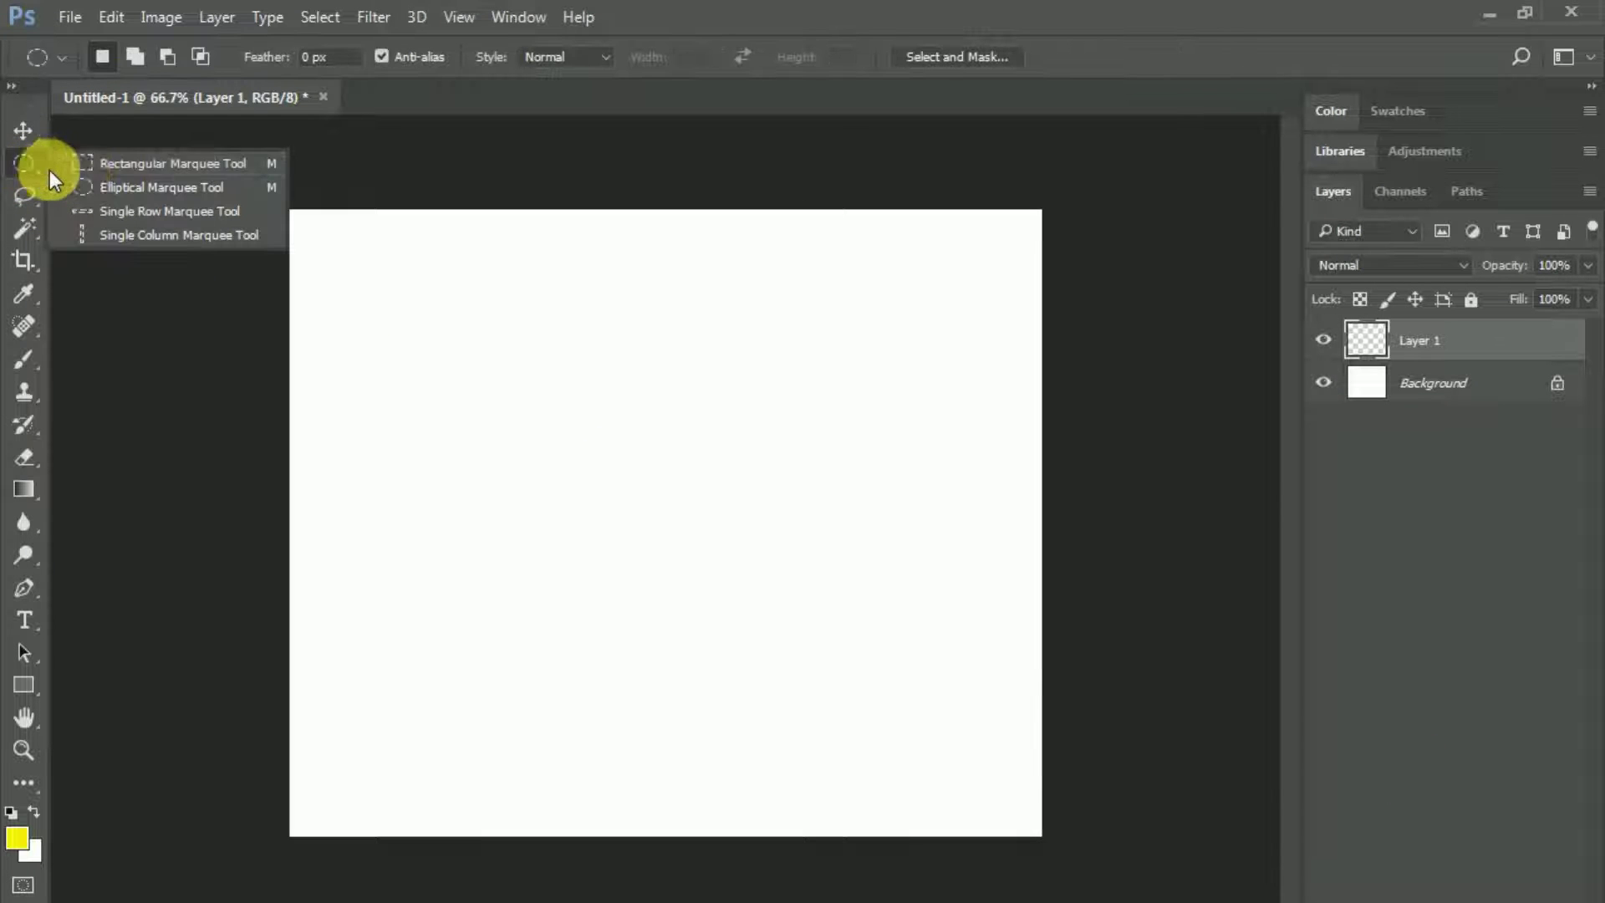
{"action": "left_click", "coordinate": [94, 164]}
{"action": "mouse_move", "coordinate": [338, 255]}
{"action": "left_mouse_down"}
{"action": "mouse_move", "coordinate": [594, 520]}
{"action": "mouse_move", "coordinate": [624, 497]}
{"action": "left_mouse_up"}
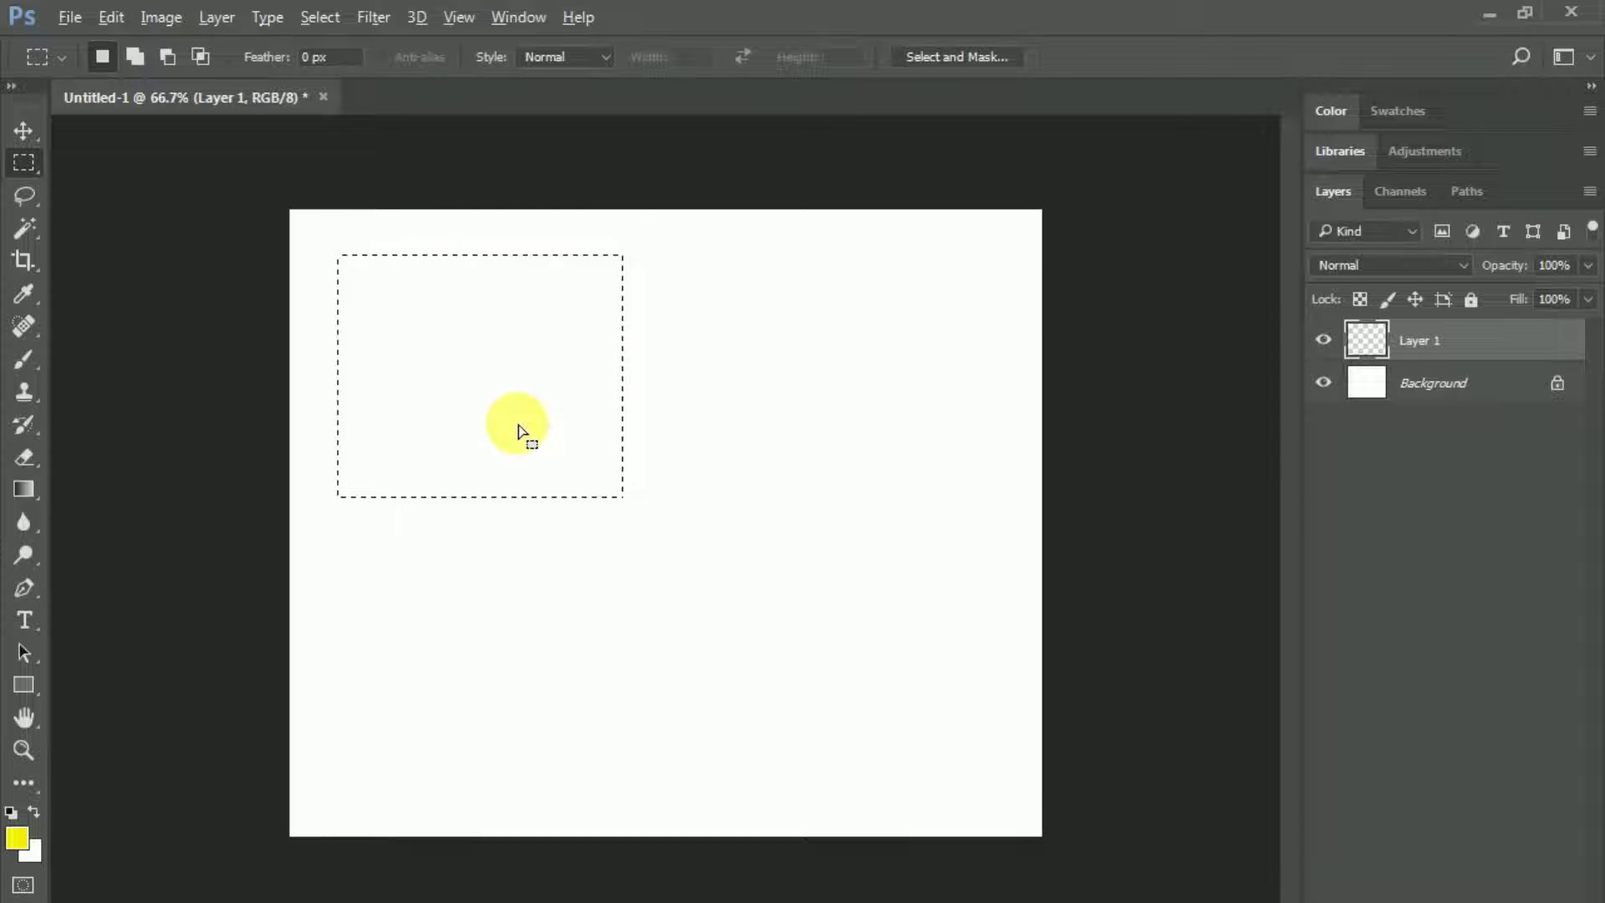
{"action": "key", "text": "alt+BackSpace"}
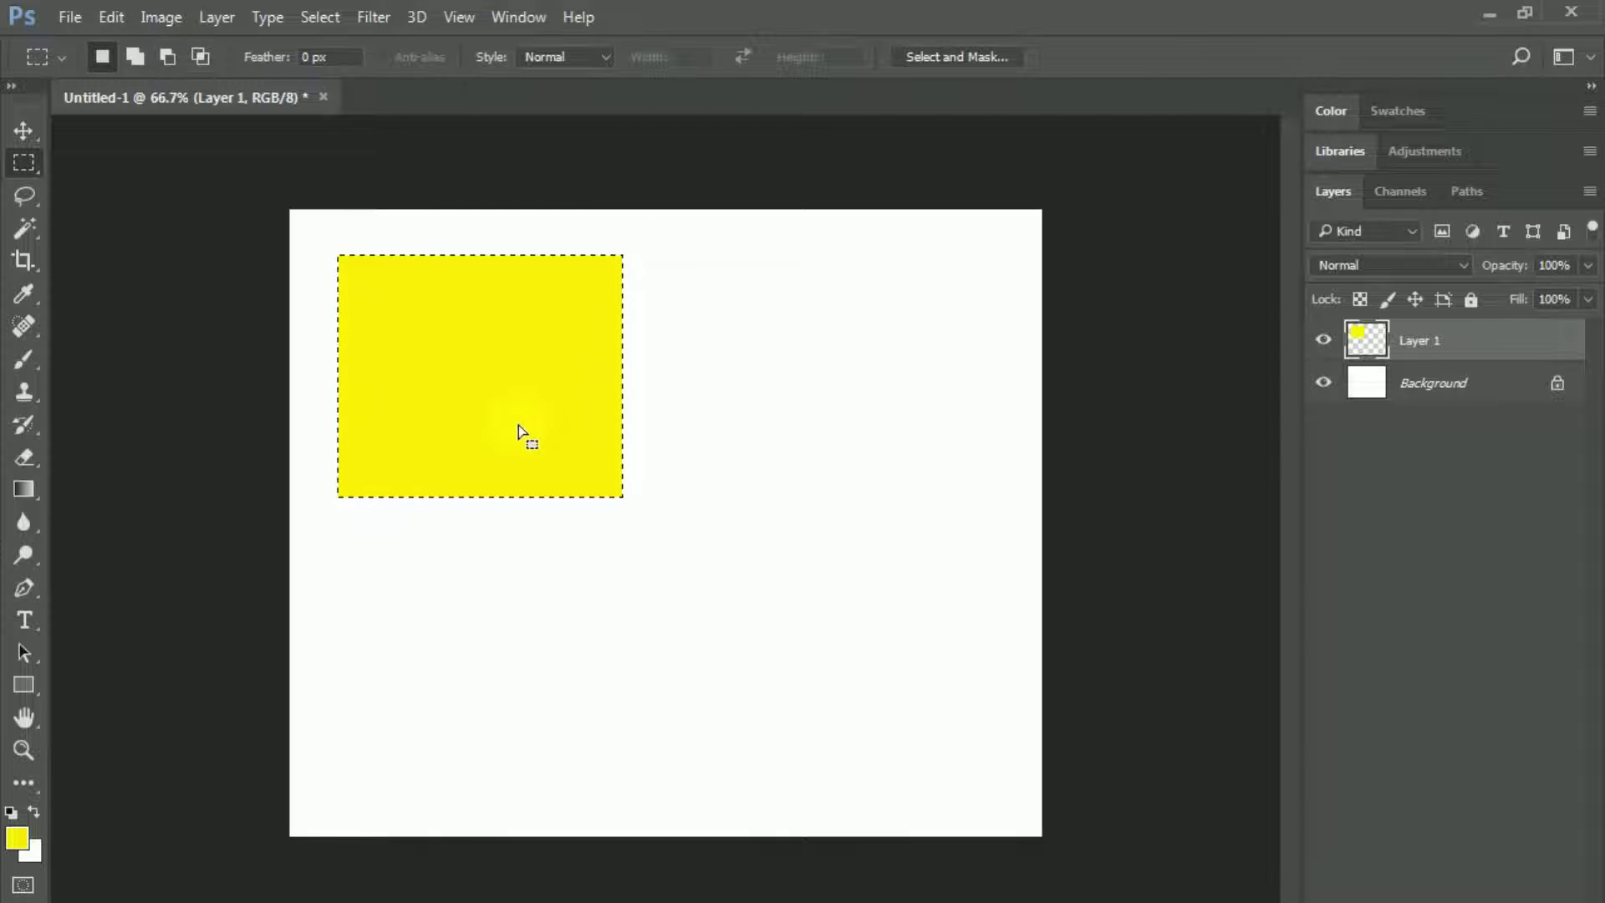
{"action": "key", "text": "ctrl+d"}
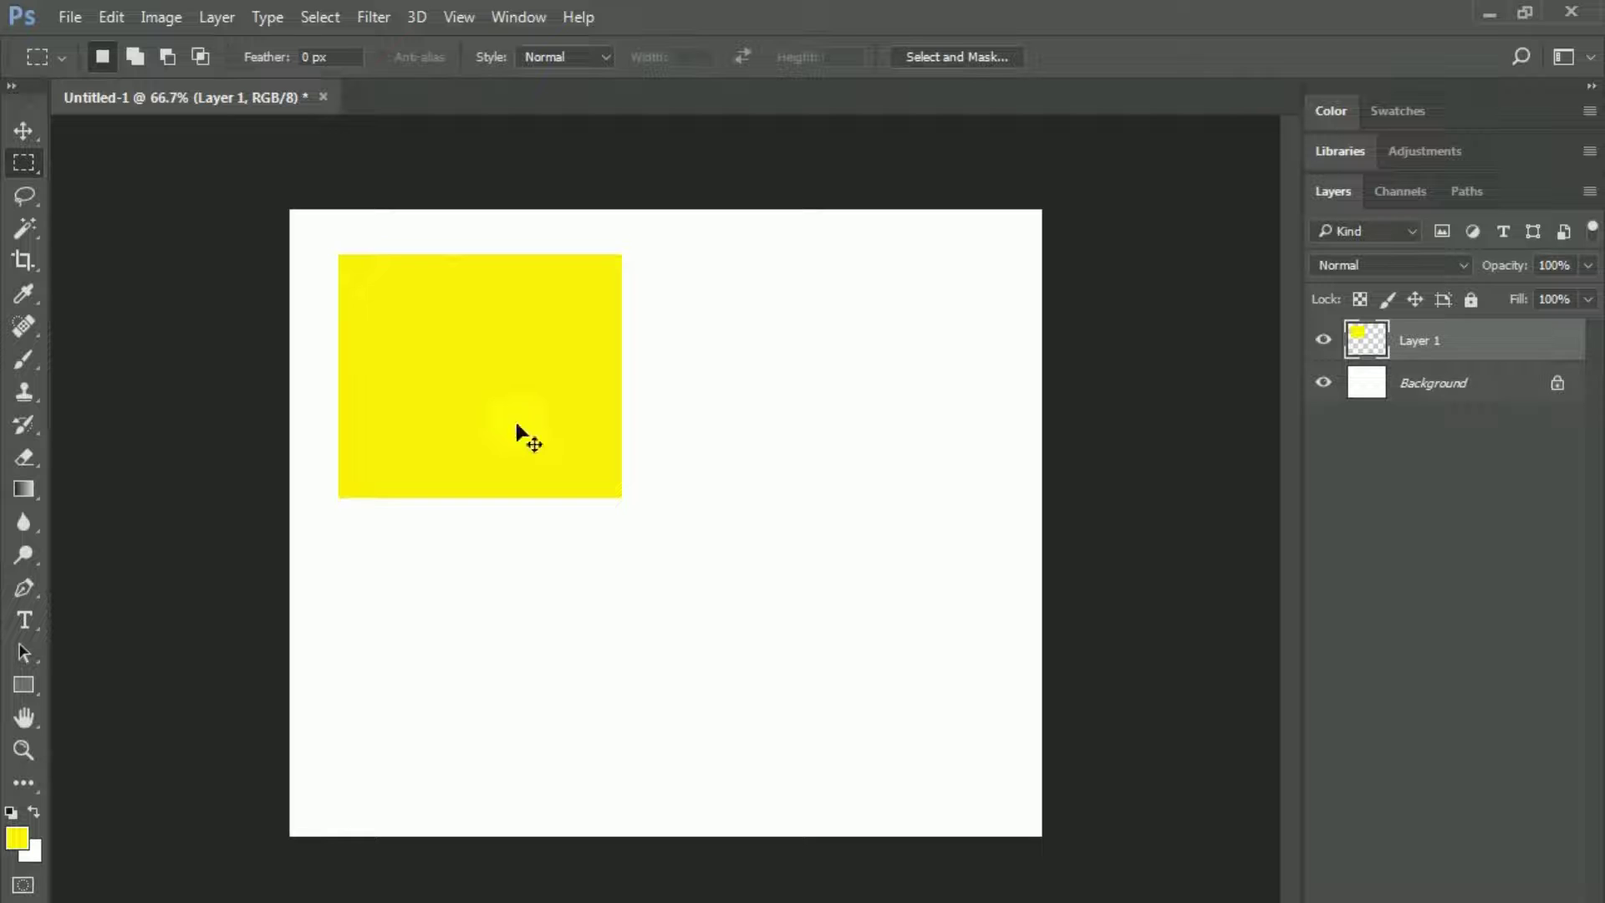
Create a new Layer 2 and draw a circular selection right of the yellow rectangle
{"action": "right_click", "coordinate": [25, 163]}
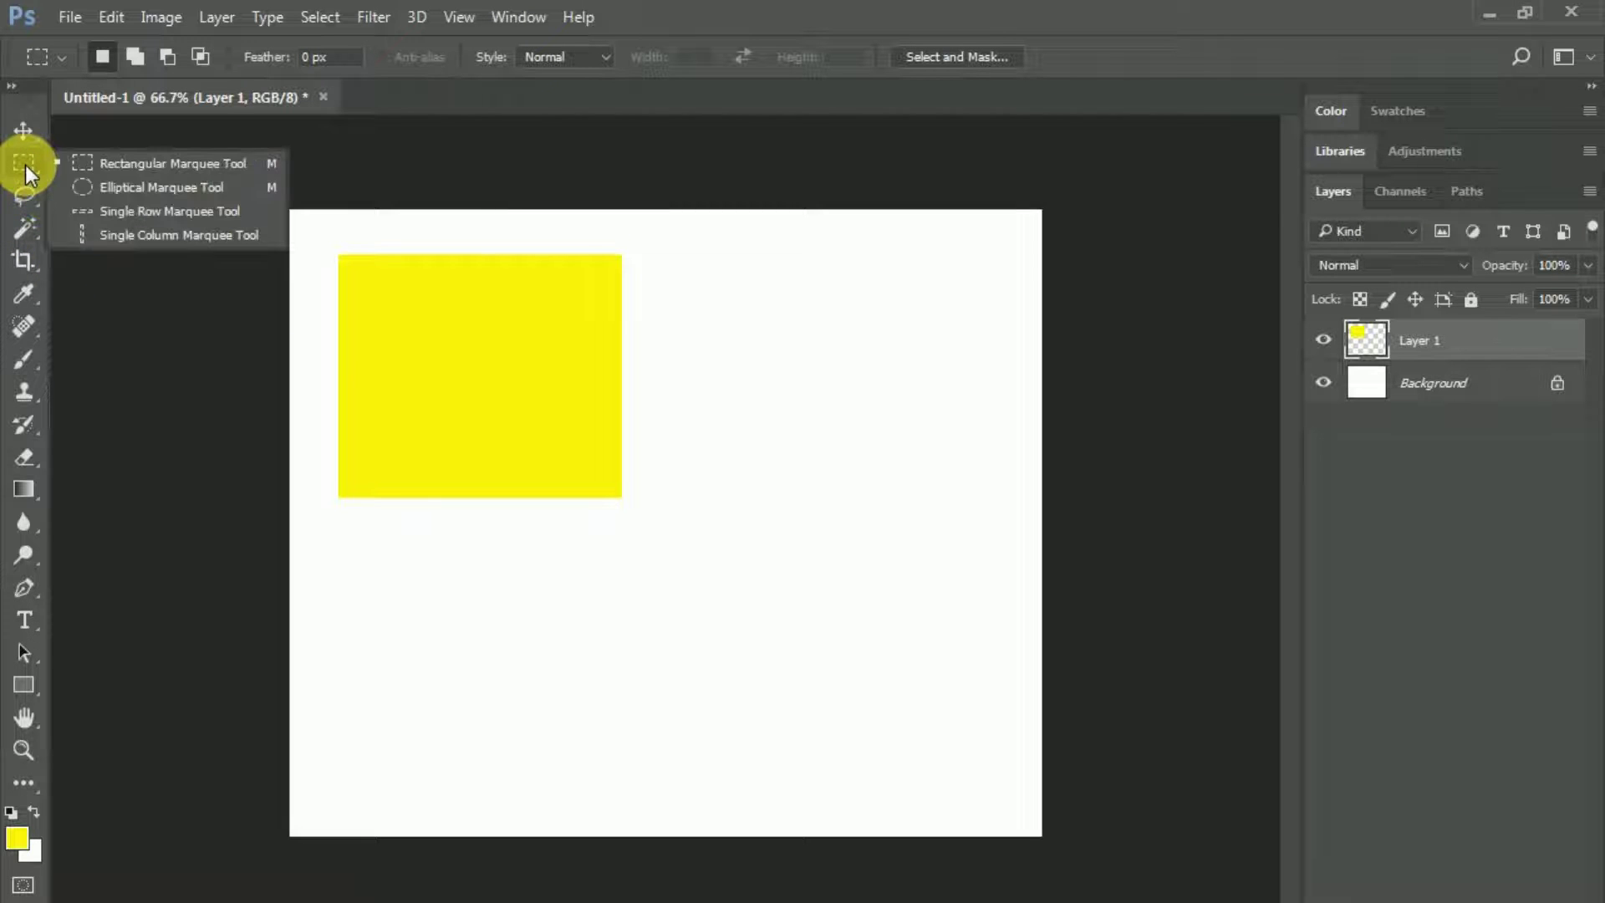
{"action": "left_click", "coordinate": [123, 188]}
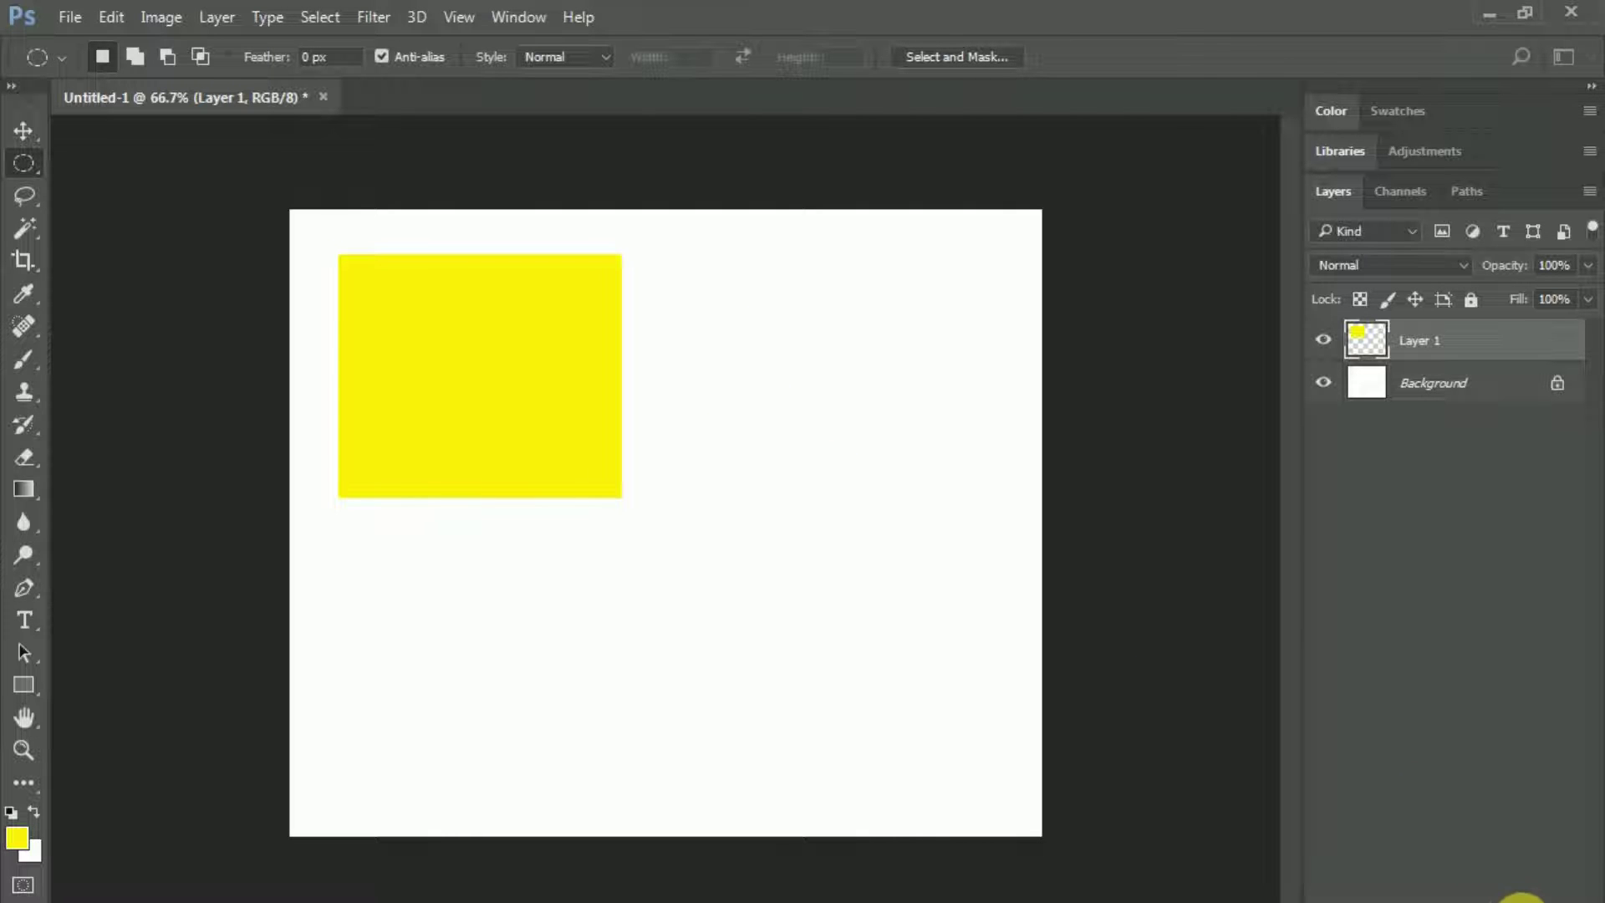
{"action": "left_click", "coordinate": [1522, 896]}
{"action": "mouse_move", "coordinate": [673, 322]}
{"action": "left_mouse_down"}
{"action": "mouse_move", "coordinate": [799, 495]}
{"action": "mouse_move", "coordinate": [968, 606]}
{"action": "left_mouse_up"}
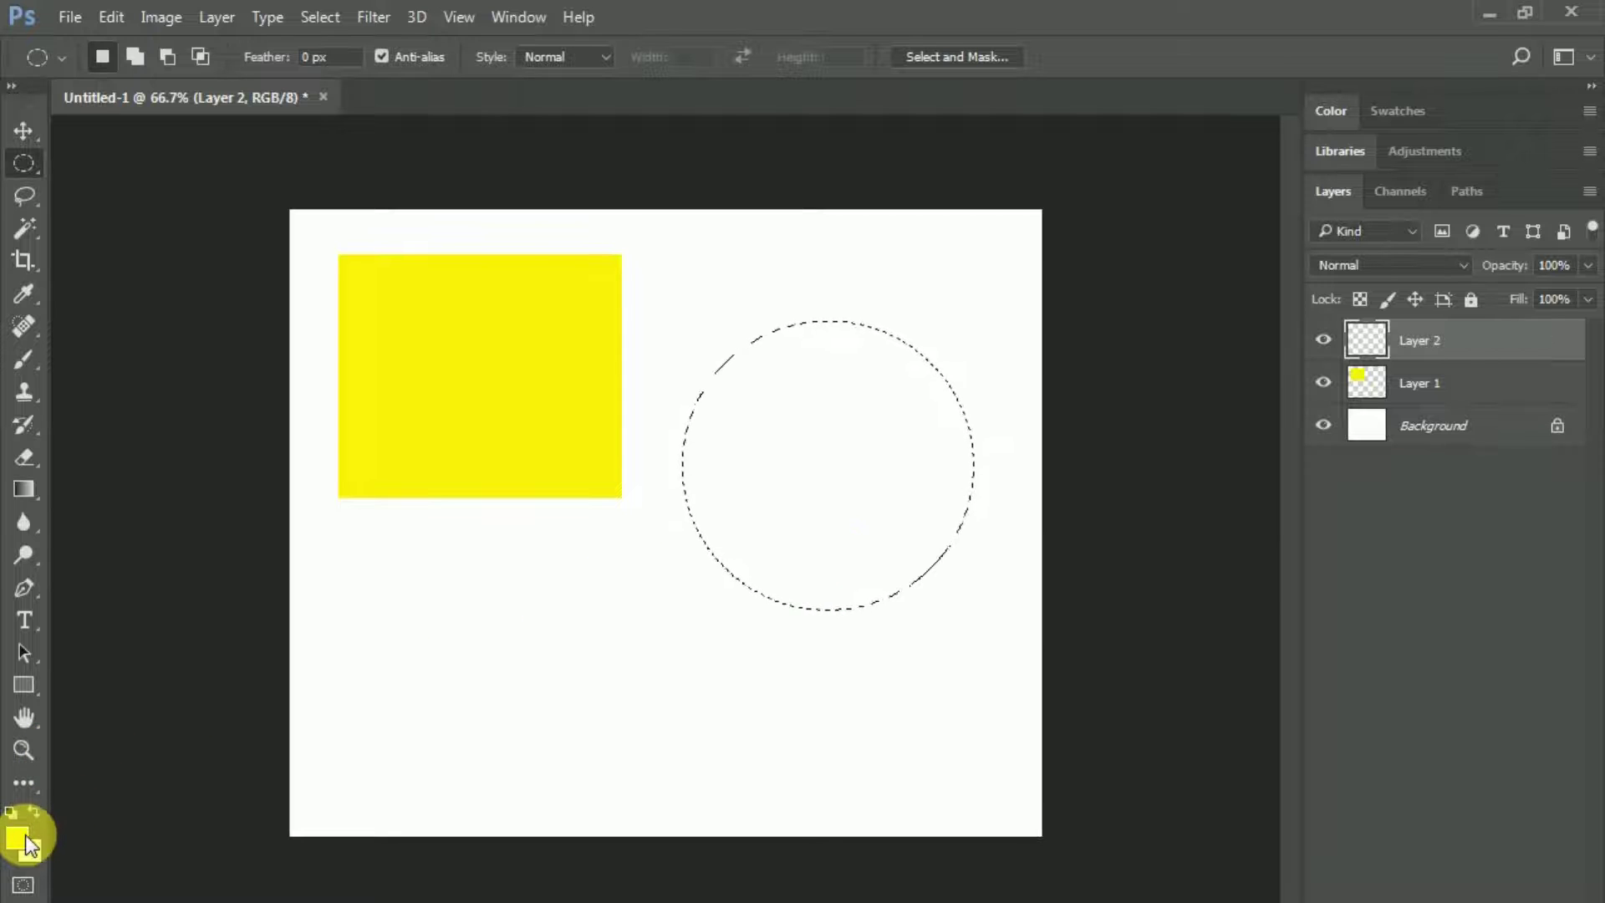
Fill the circle with cyan 02d6fc and deselect it
{"action": "left_click", "coordinate": [17, 837]}
{"action": "left_click", "coordinate": [1173, 383]}
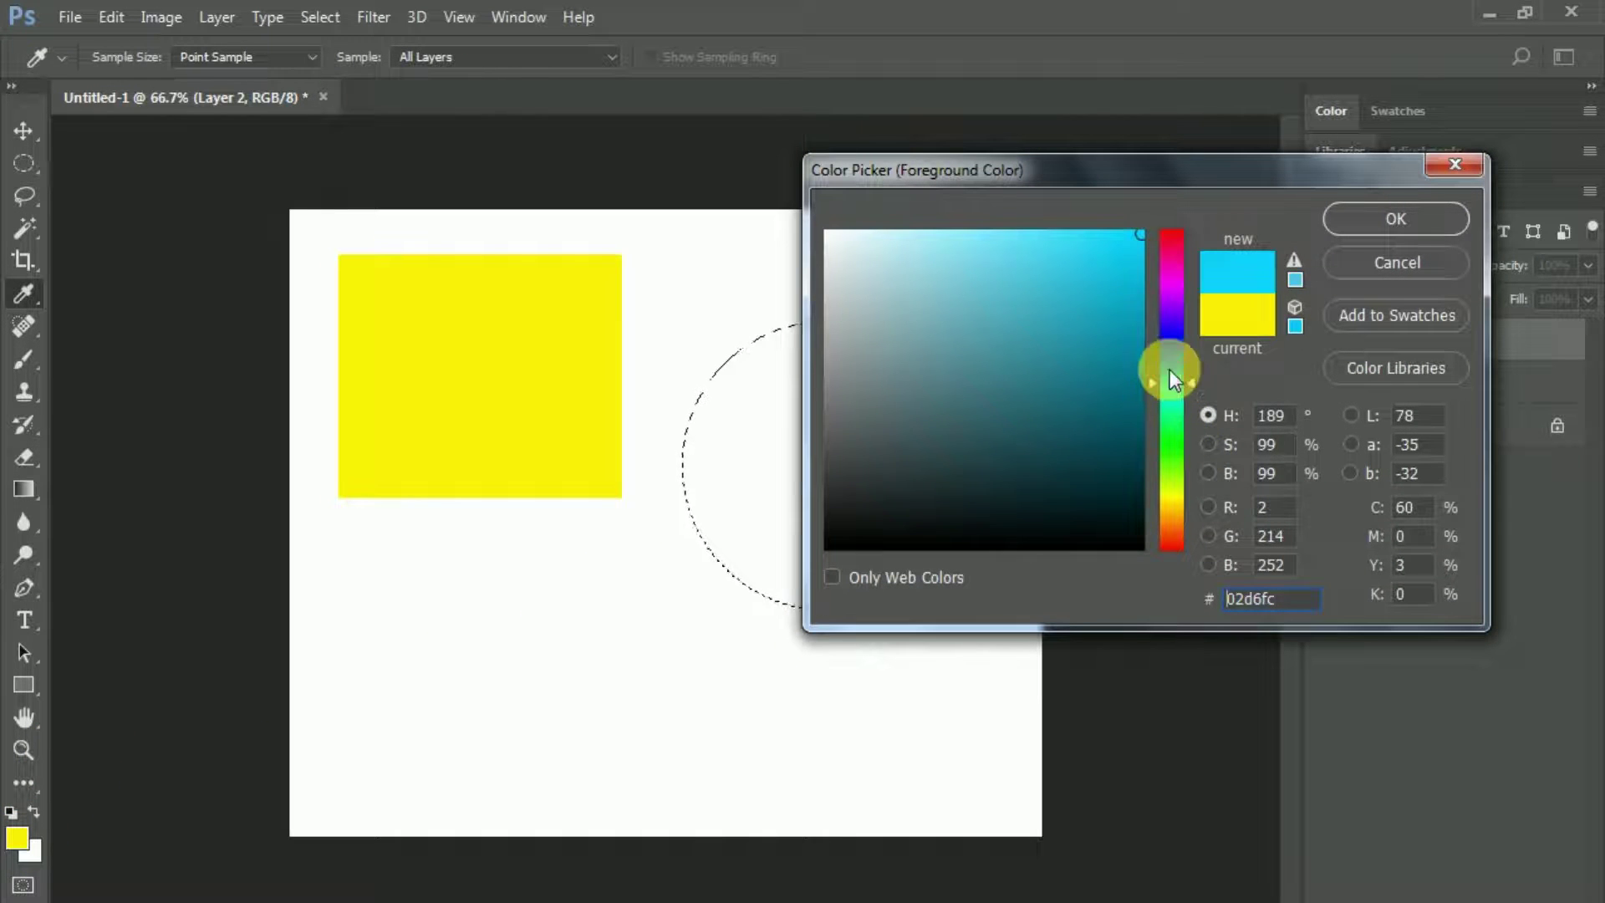
{"action": "left_click", "coordinate": [1389, 220]}
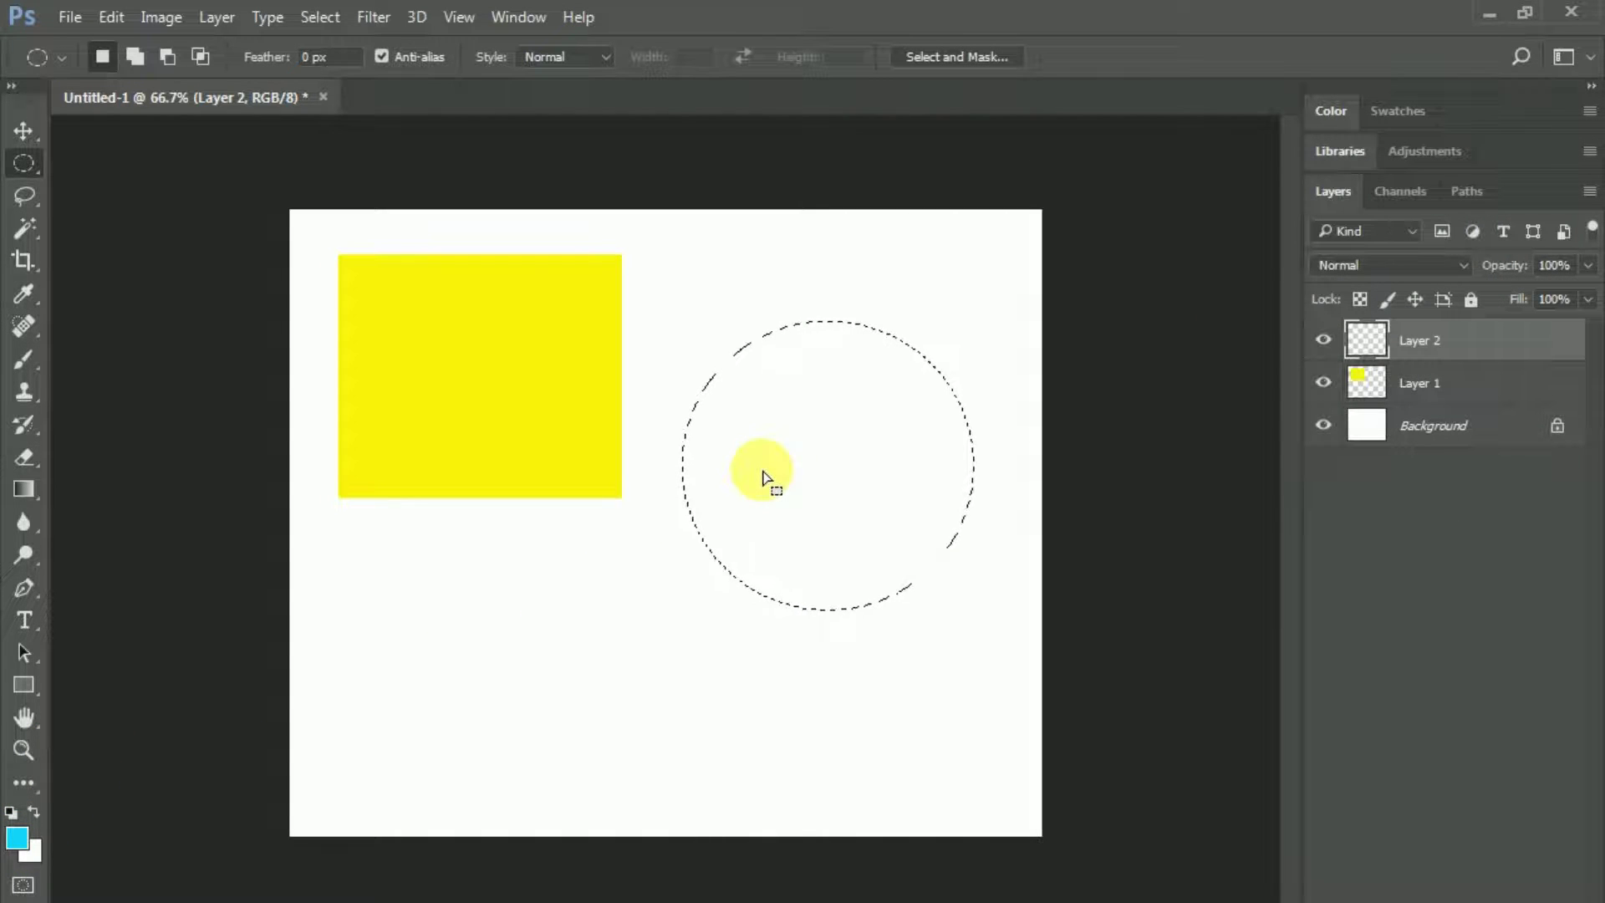
{"action": "key", "text": "alt+BackSpace"}
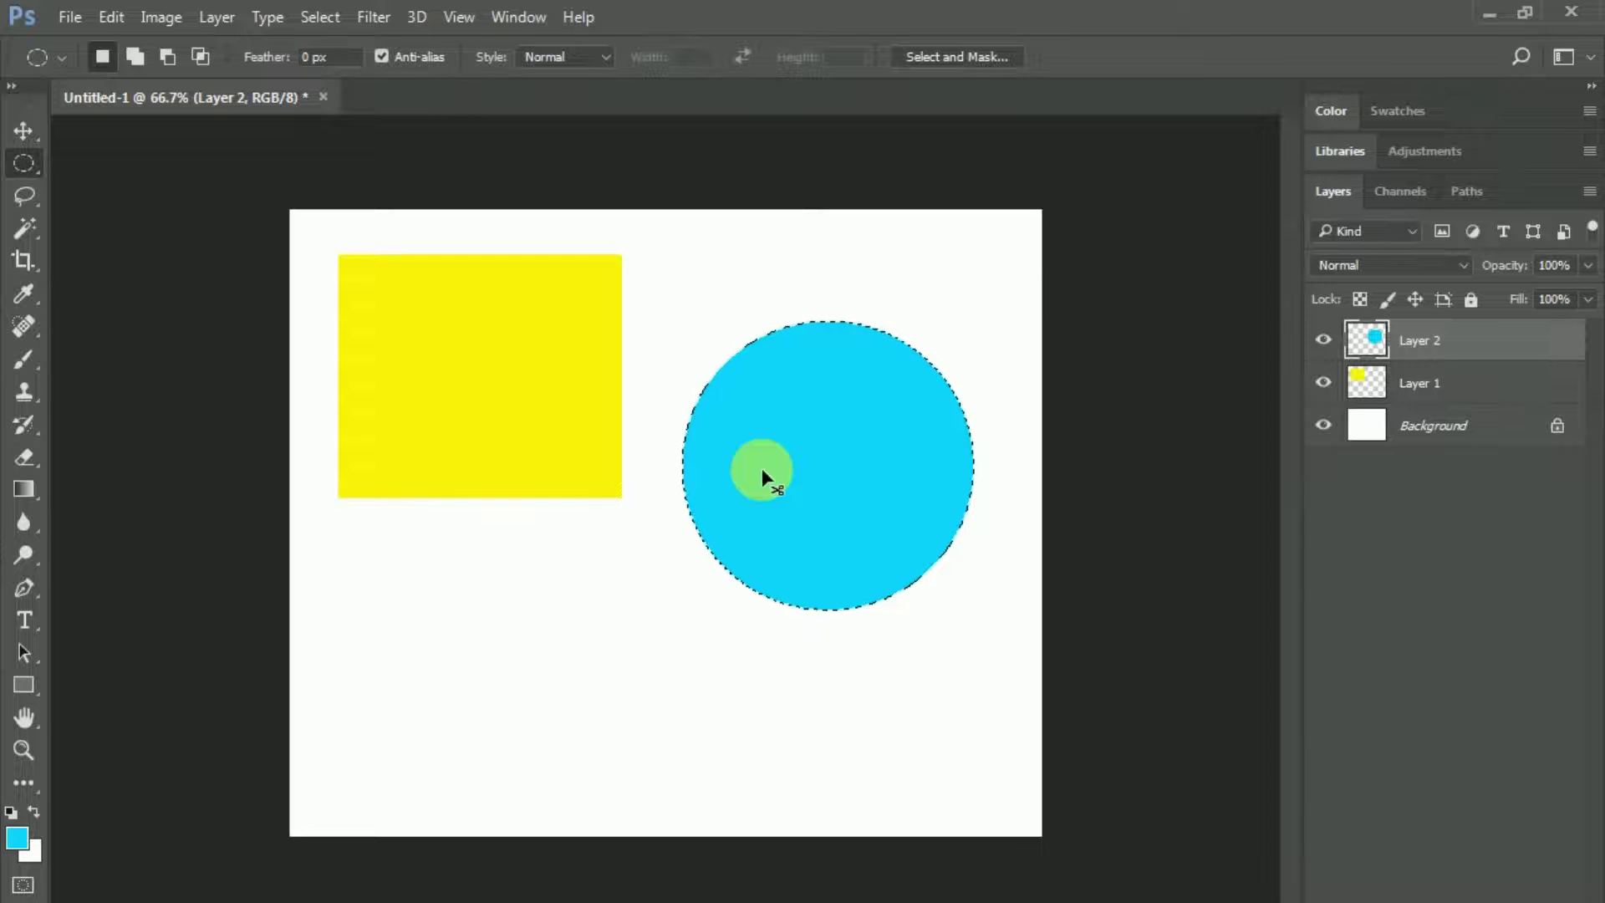
{"action": "key", "text": "ctrl+d"}
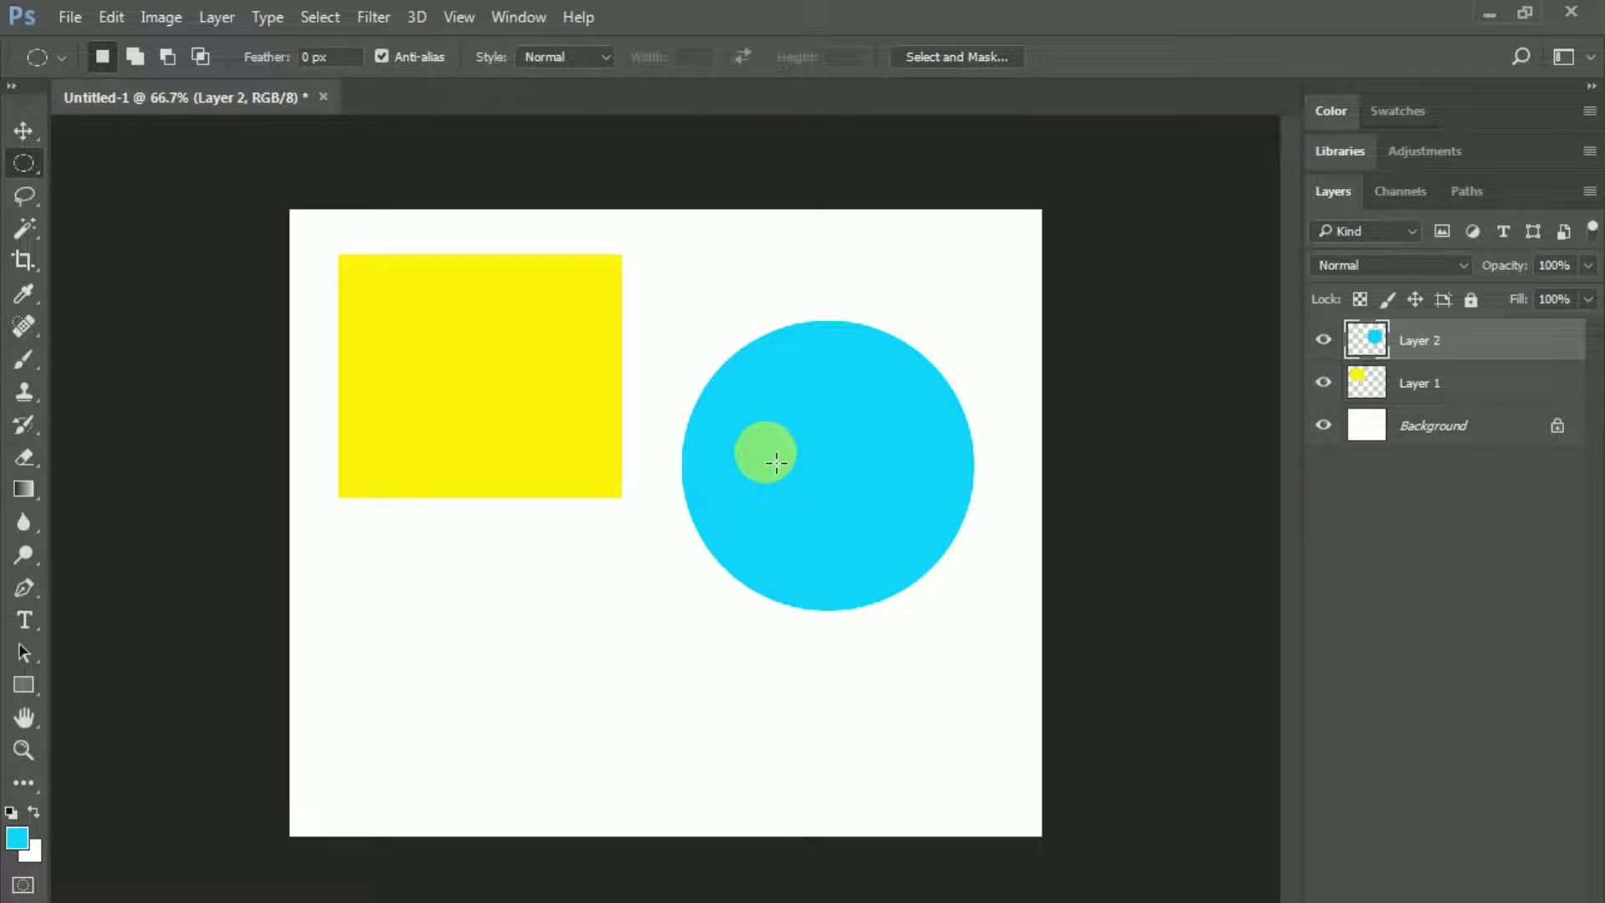
{"action": "left_click", "coordinate": [62, 175]}
Drag the cyan circle back to the right and move the yellow square slightly lower
{"action": "left_click", "coordinate": [22, 139]}
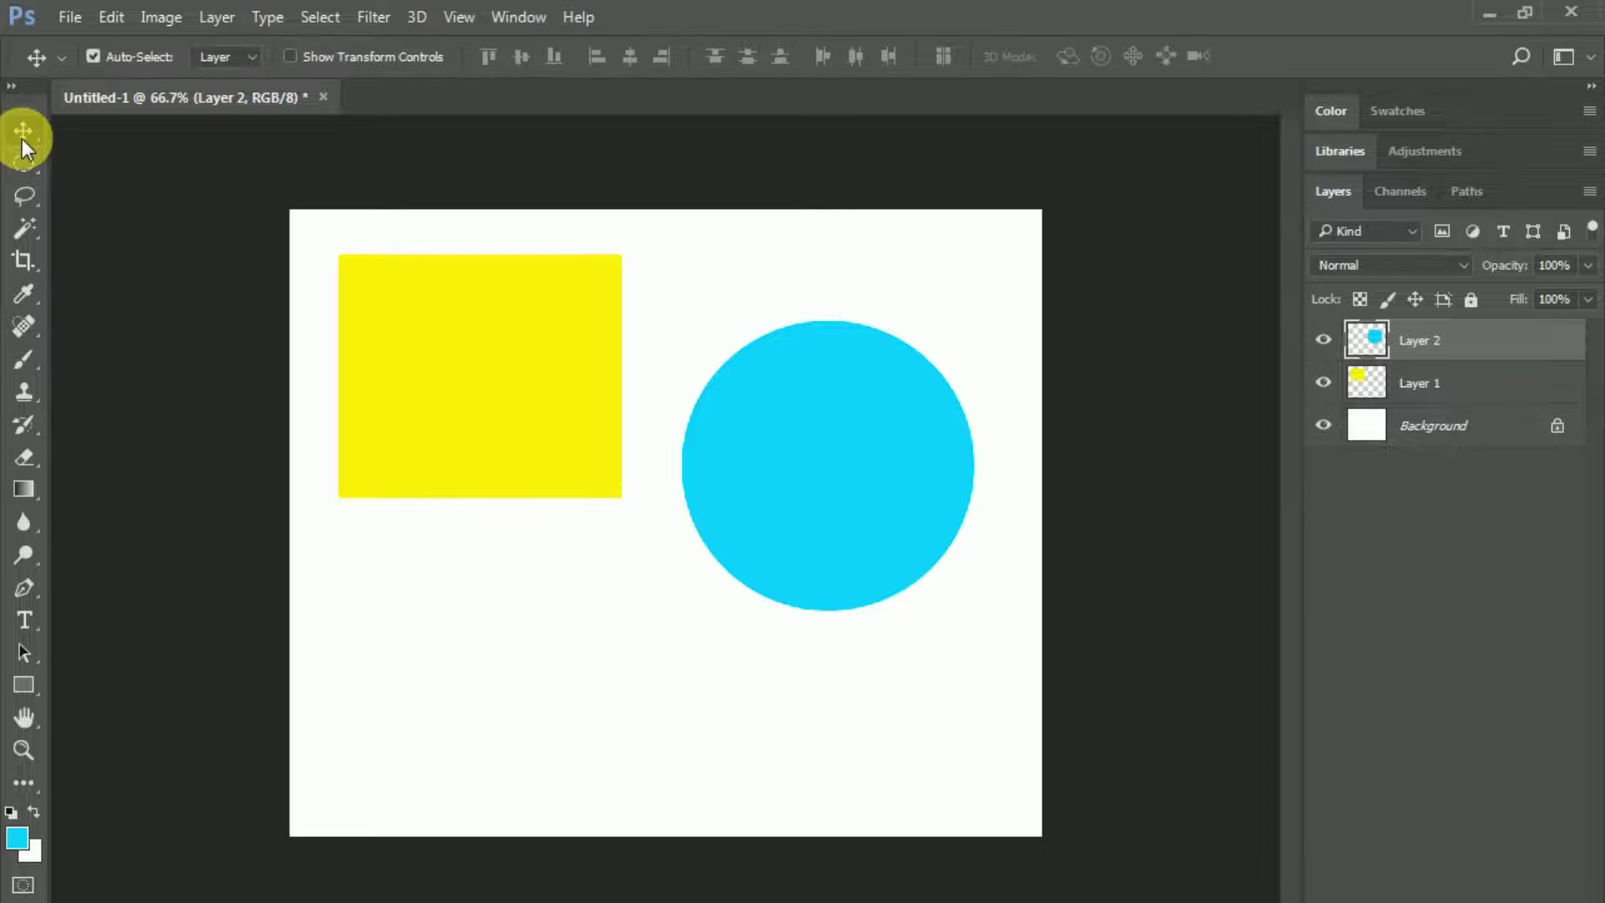
{"action": "left_click_drag", "start_coordinate": [852, 493], "coordinate": [800, 543]}
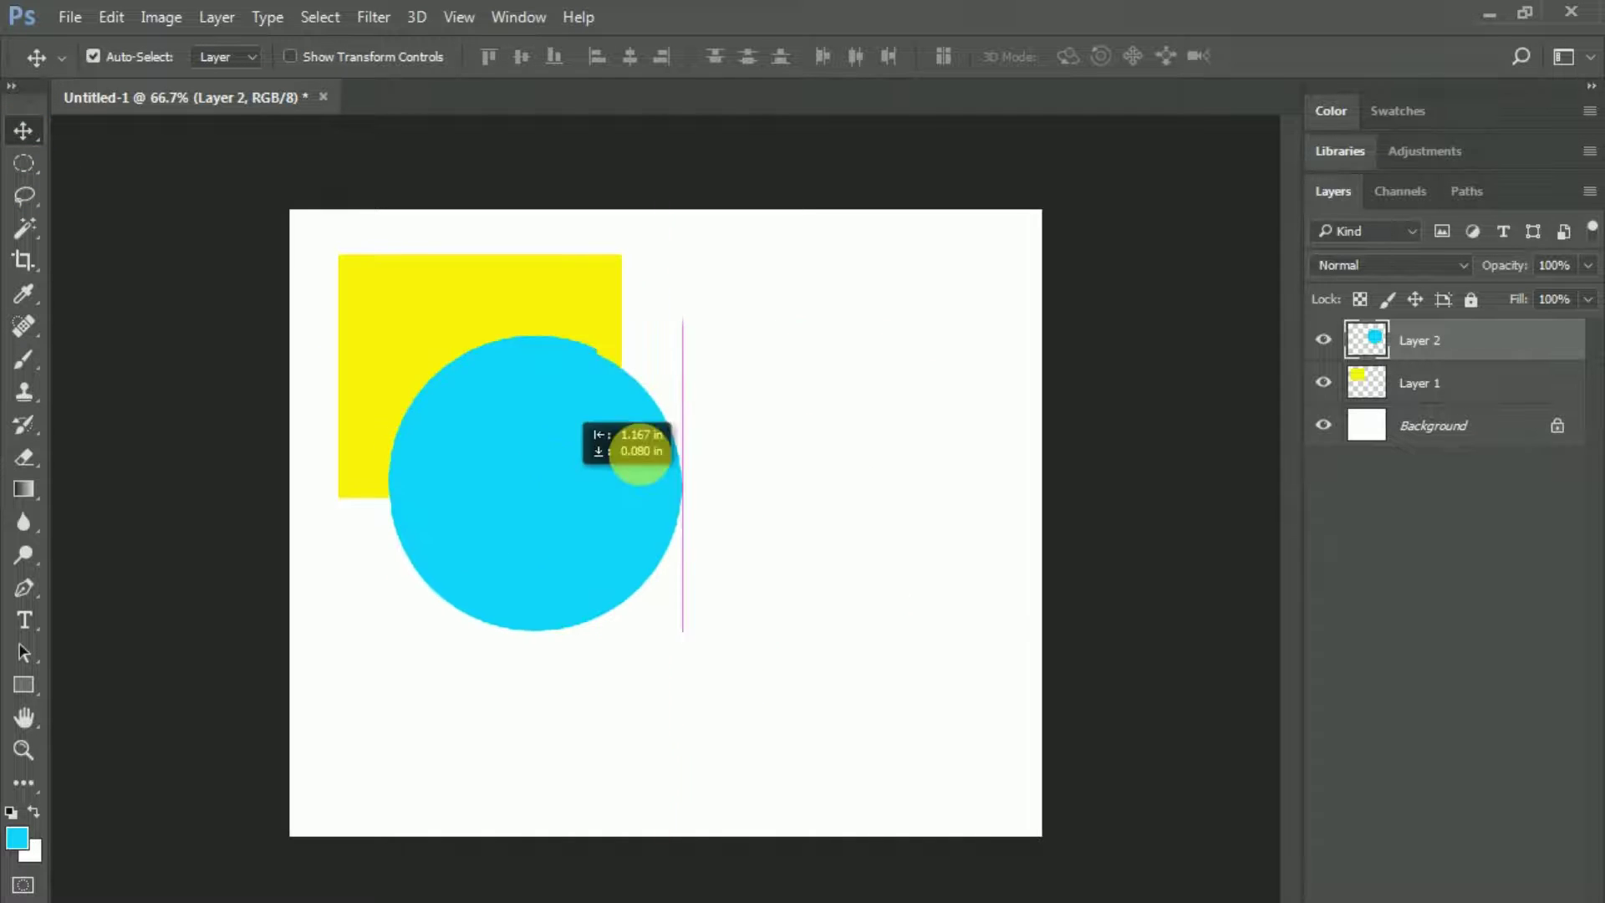
{"action": "mouse_move", "coordinate": [801, 544]}
{"action": "left_mouse_down"}
{"action": "mouse_move", "coordinate": [781, 462]}
{"action": "mouse_move", "coordinate": [846, 443]}
{"action": "left_mouse_up"}
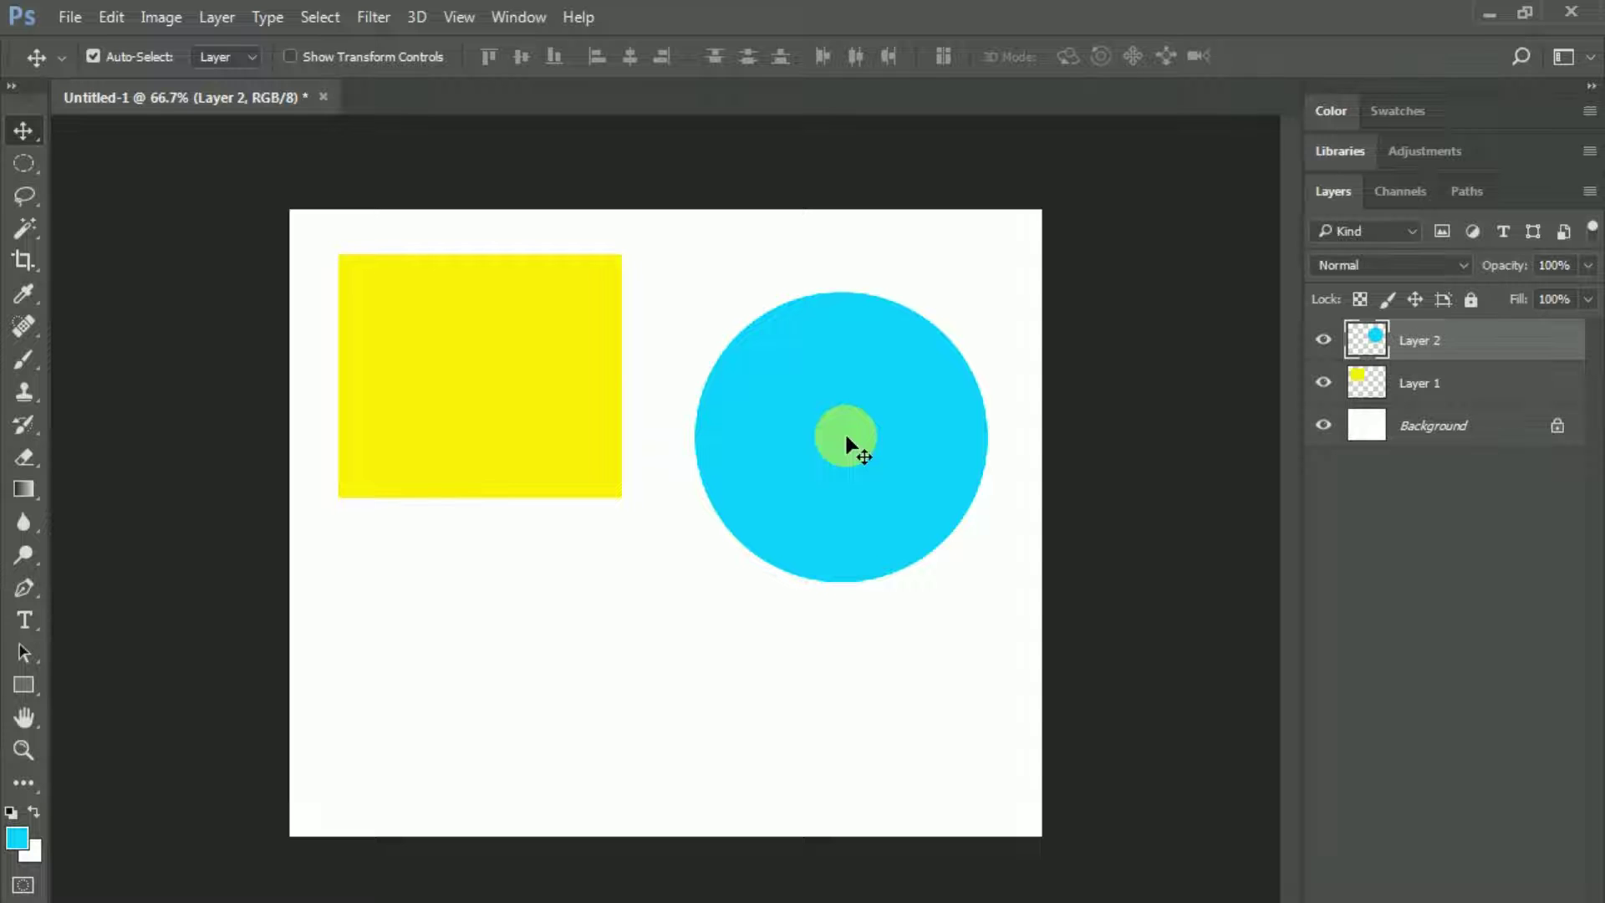
{"action": "left_click", "coordinate": [528, 368]}
{"action": "mouse_move", "coordinate": [483, 353]}
{"action": "left_mouse_down"}
{"action": "mouse_move", "coordinate": [480, 499]}
{"action": "mouse_move", "coordinate": [459, 394]}
{"action": "mouse_move", "coordinate": [537, 423]}
{"action": "mouse_move", "coordinate": [480, 369]}
{"action": "mouse_move", "coordinate": [476, 400]}
{"action": "left_mouse_up"}
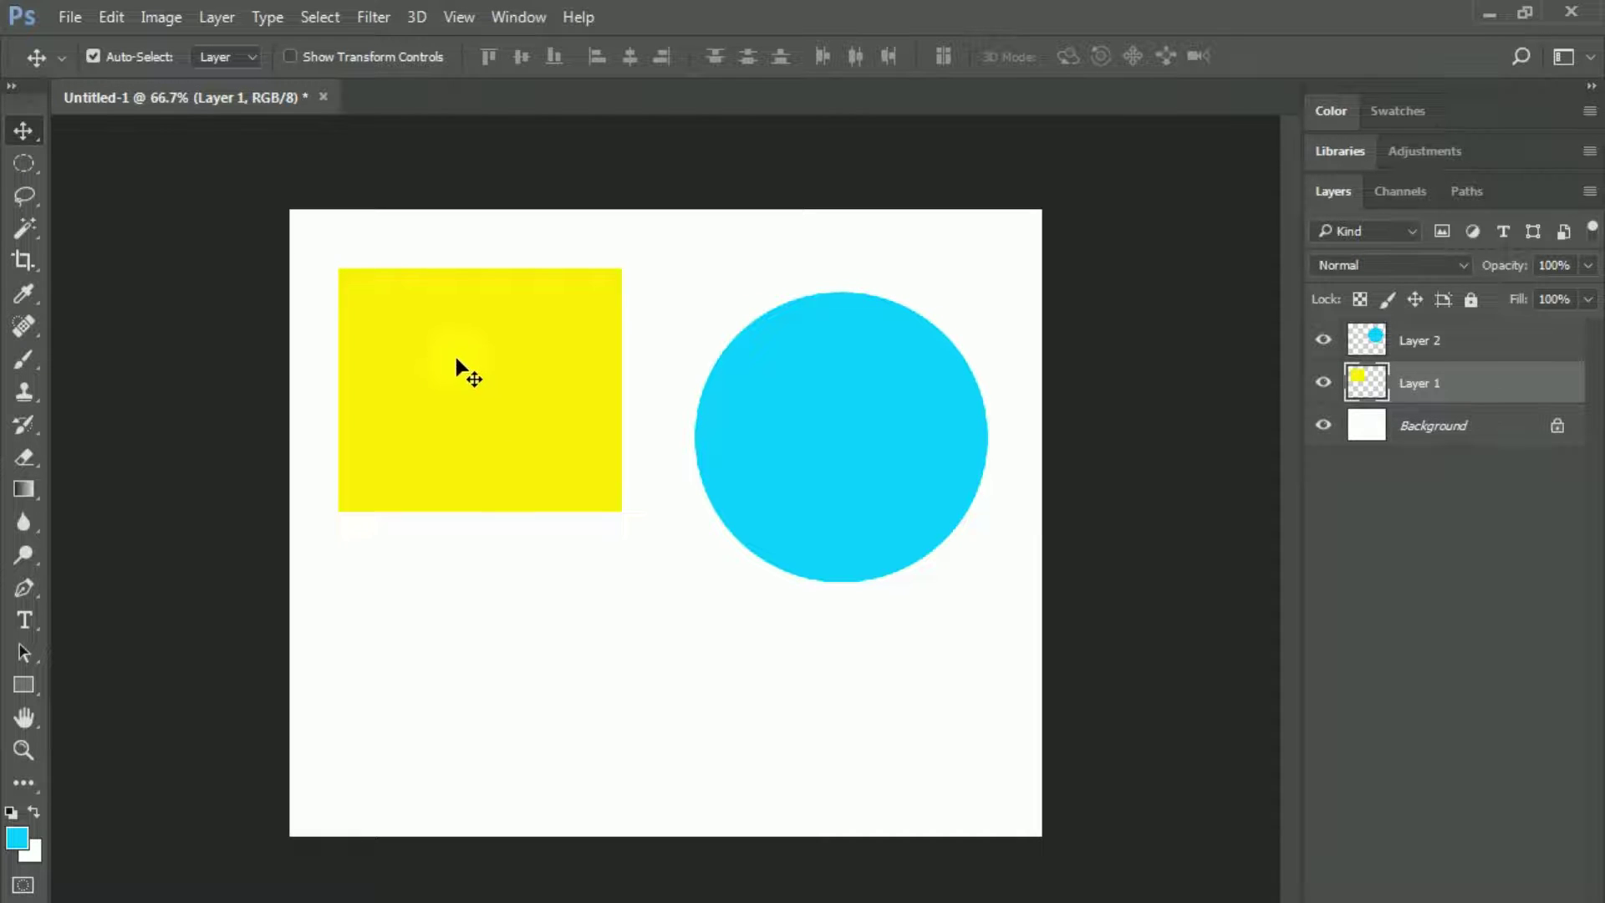
{"action": "left_click_drag", "start_coordinate": [456, 360], "coordinate": [442, 350]}
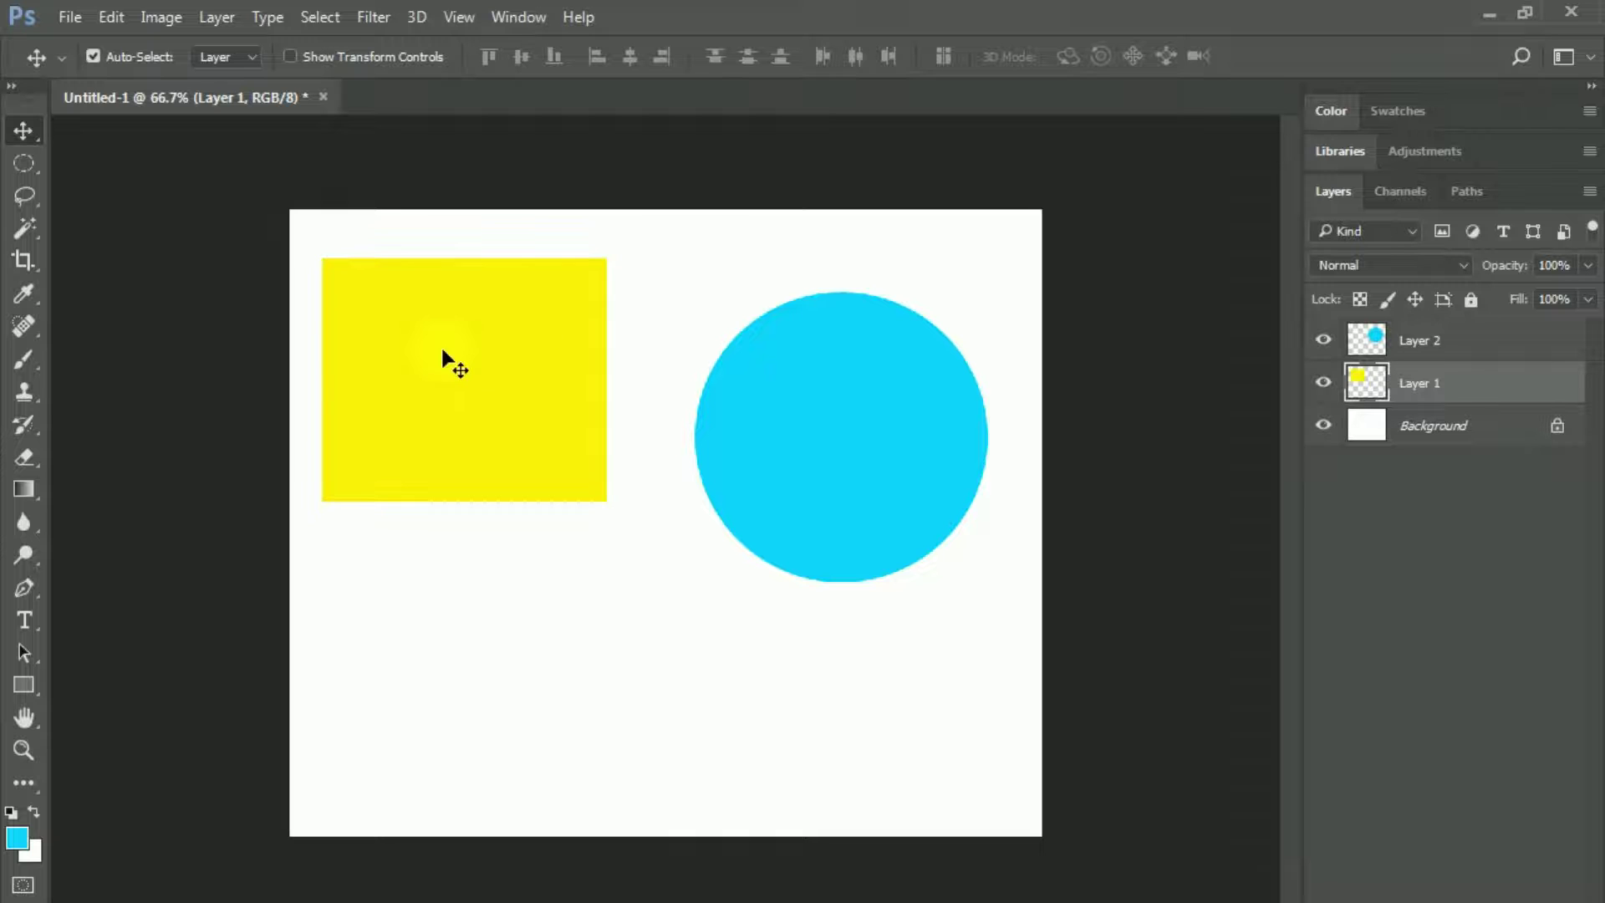
Scale the yellow rectangle to about 65% by 70% at the lower left and commit
{"action": "key", "text": "ctrl+t"}
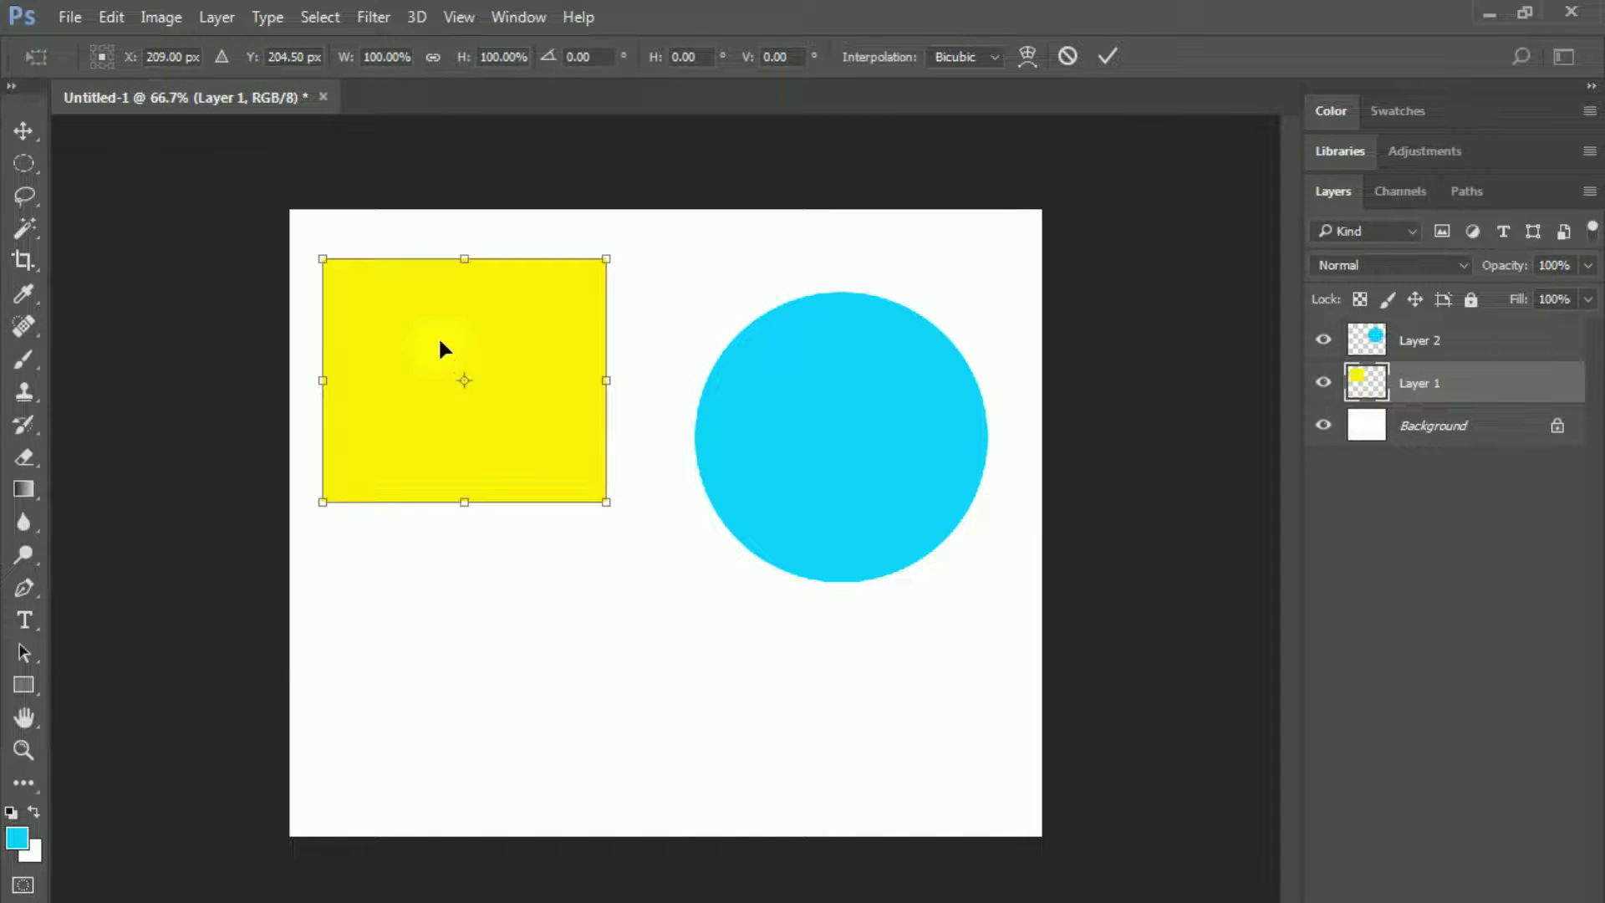
{"action": "mouse_move", "coordinate": [339, 269]}
{"action": "left_mouse_down"}
{"action": "mouse_move", "coordinate": [432, 338]}
{"action": "mouse_move", "coordinate": [396, 678]}
{"action": "left_mouse_up"}
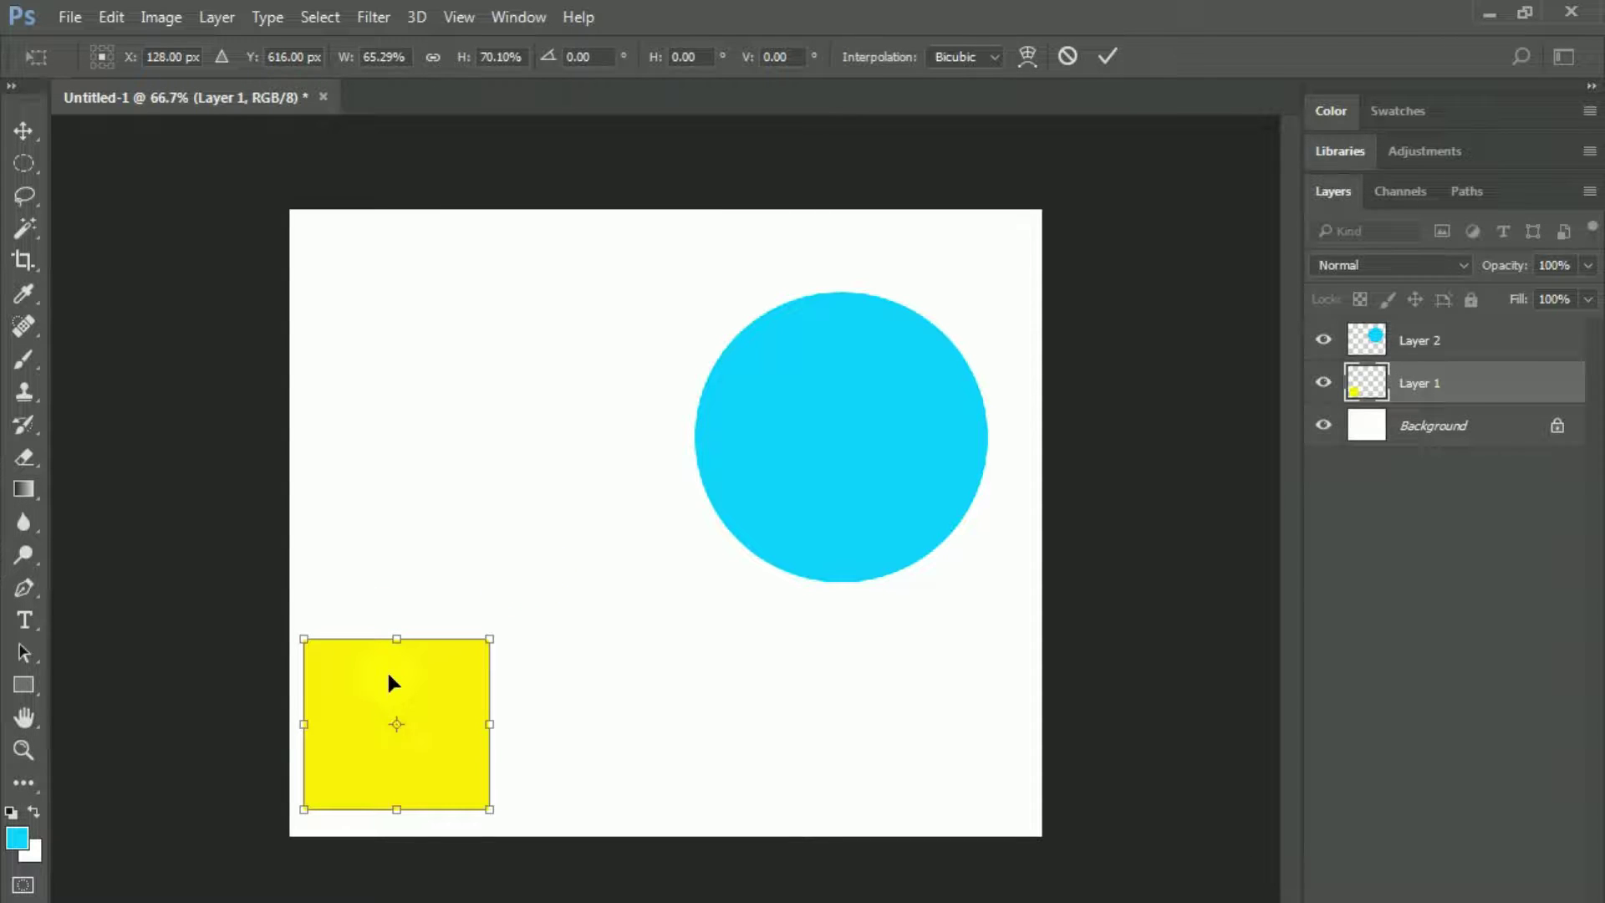
{"action": "key", "text": "Return"}
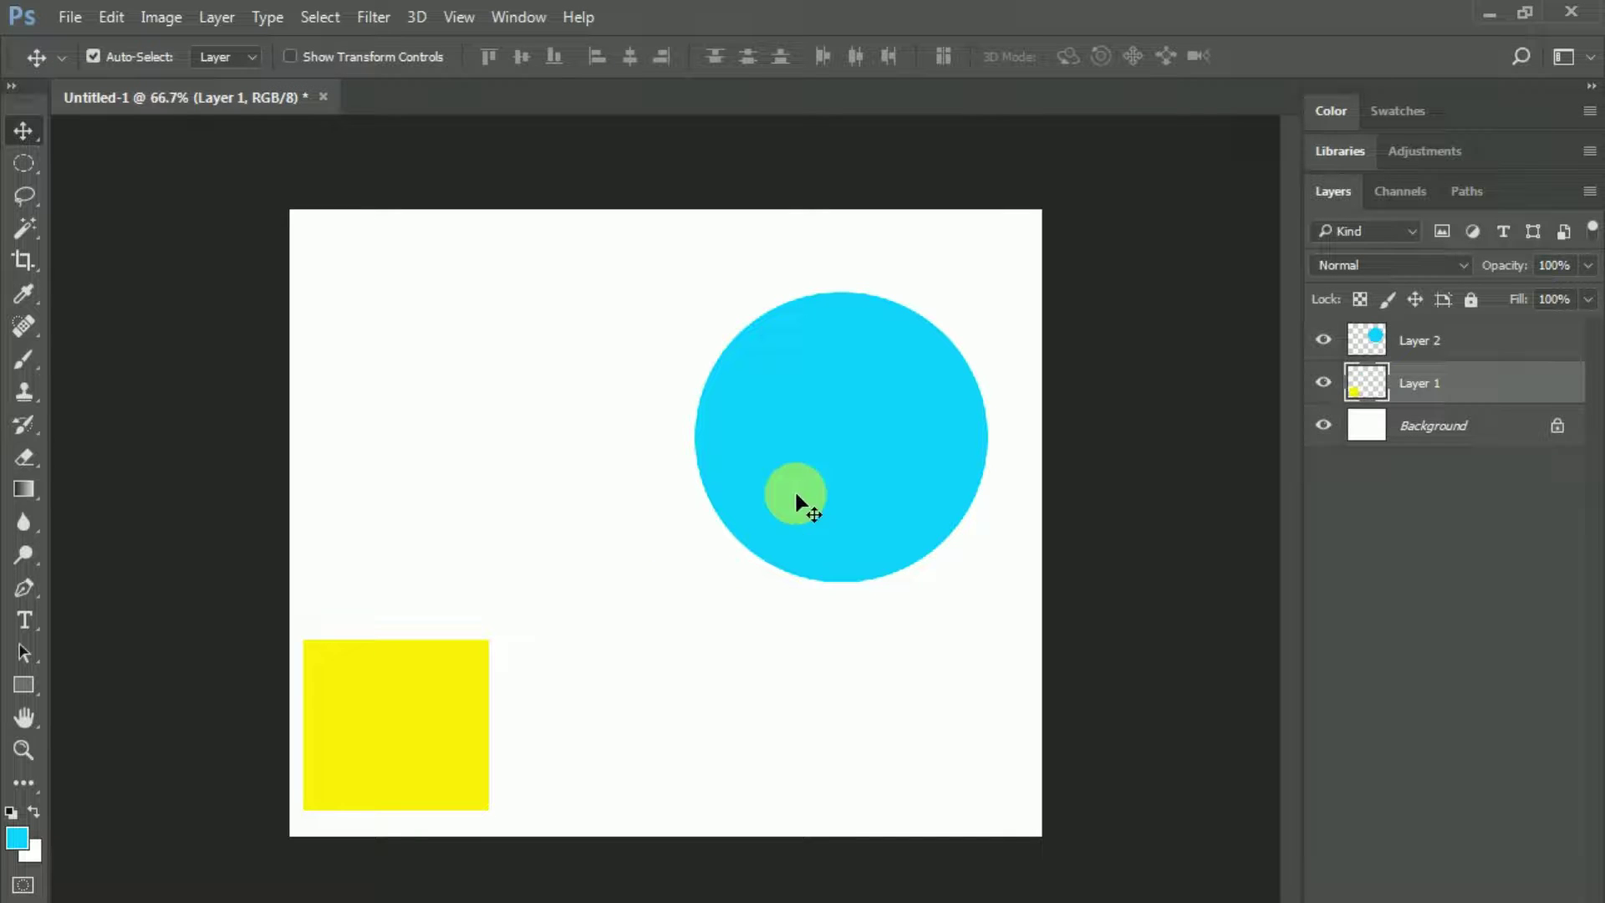
Scale the cyan circle to about 58% by 56% and move it to the top-left corner
{"action": "left_click", "coordinate": [803, 493]}
{"action": "key", "text": "ctrl"}
{"action": "key", "text": "ctrl+t"}
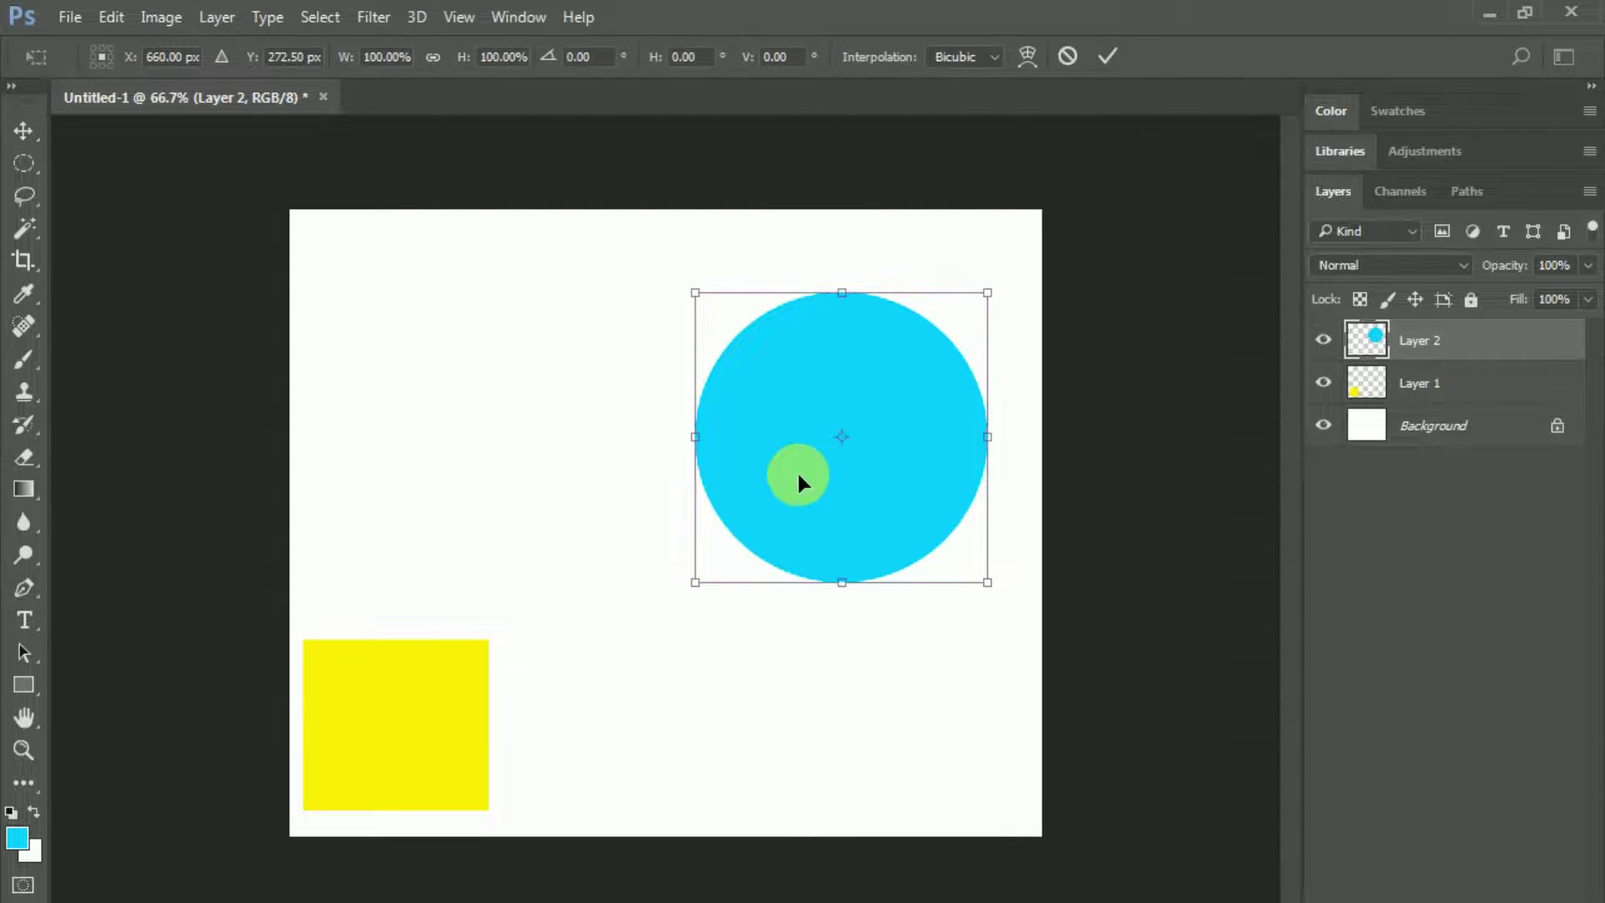
{"action": "mouse_move", "coordinate": [989, 584]}
{"action": "left_mouse_down"}
{"action": "mouse_move", "coordinate": [822, 504]}
{"action": "mouse_move", "coordinate": [866, 465]}
{"action": "left_mouse_up"}
{"action": "mouse_move", "coordinate": [817, 401]}
{"action": "left_mouse_down"}
{"action": "mouse_move", "coordinate": [468, 316]}
{"action": "mouse_move", "coordinate": [665, 413]}
{"action": "mouse_move", "coordinate": [398, 322]}
{"action": "left_mouse_up"}
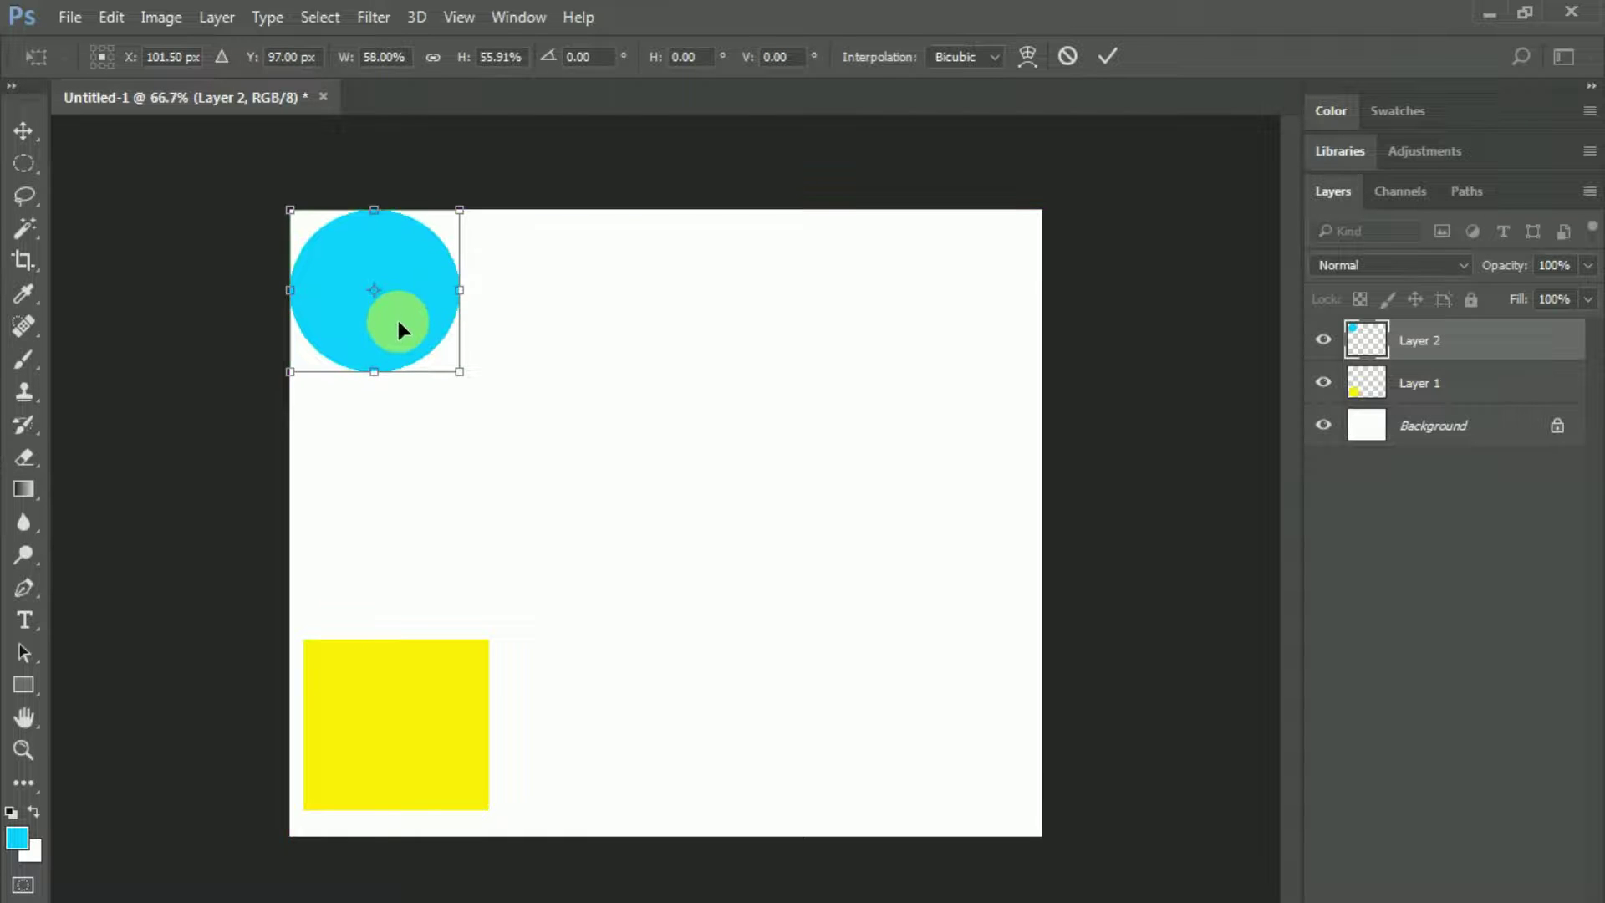
{"action": "key", "text": "Return"}
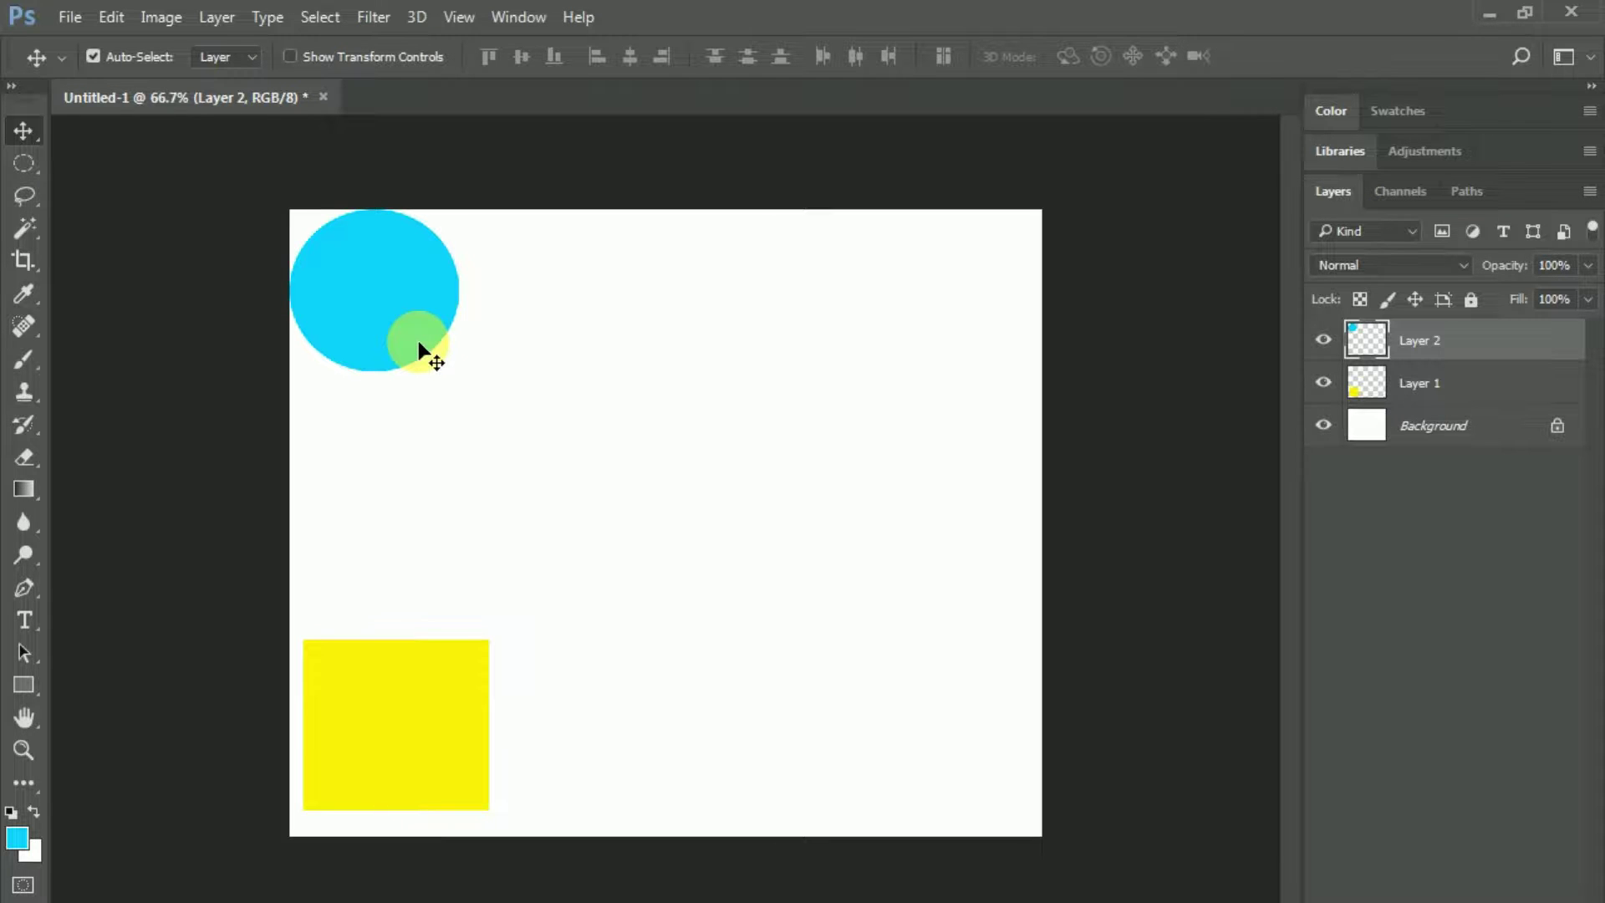
Open the photos ramodedocerosasIMG_7477.jpg and 2234829-WGYUGXPN-7.jpg as new documents
{"action": "left_click", "coordinate": [70, 17]}
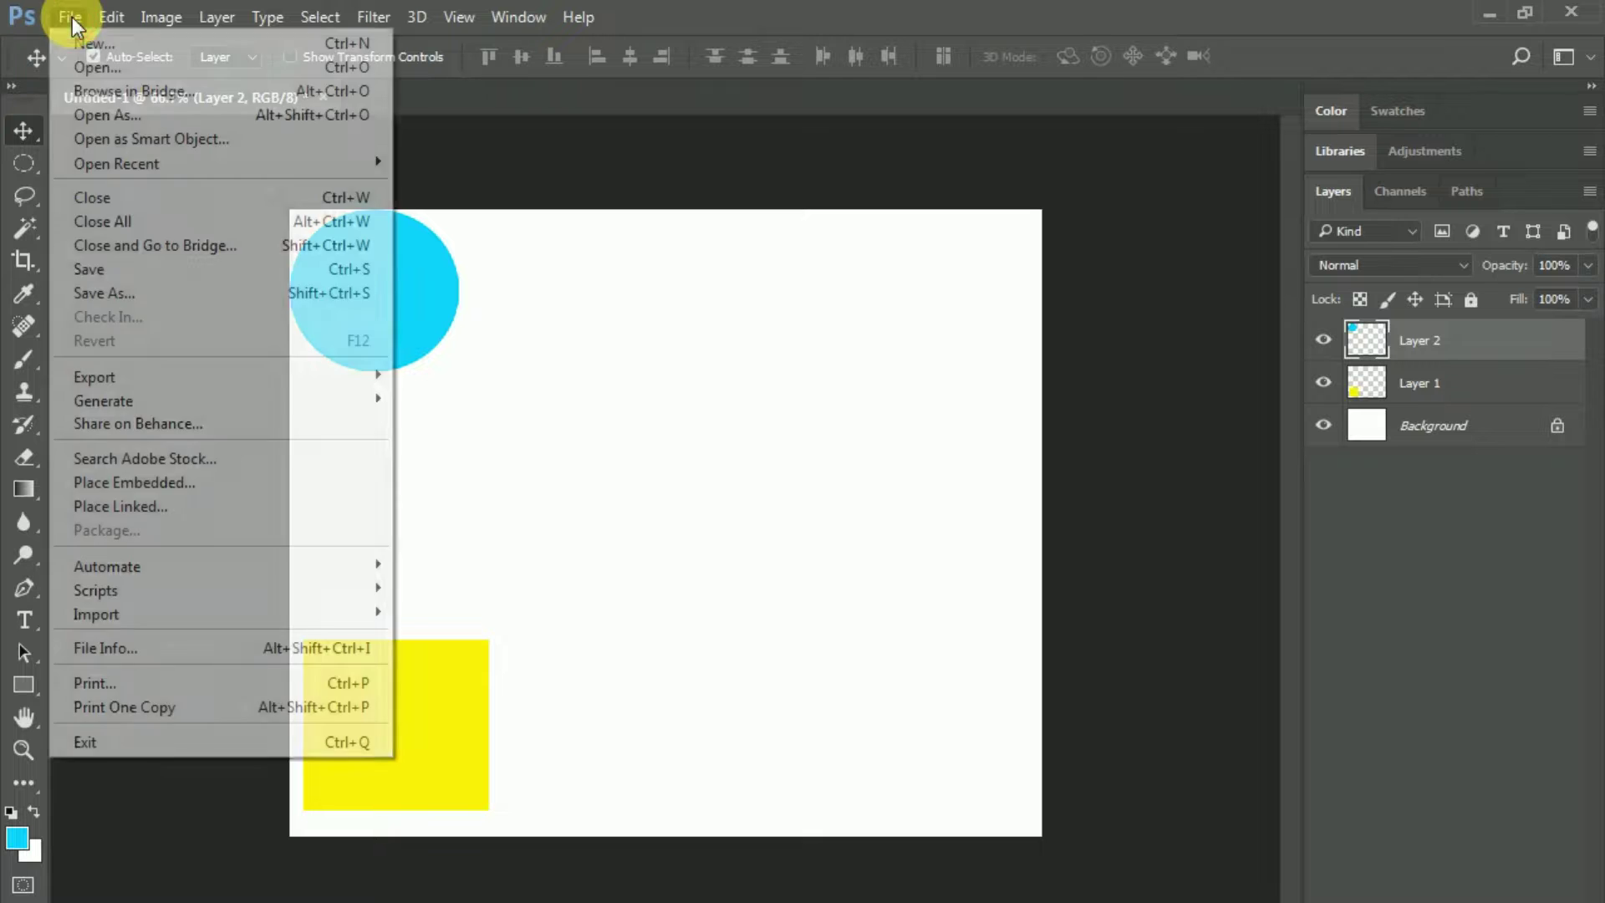
{"action": "left_click", "coordinate": [94, 66]}
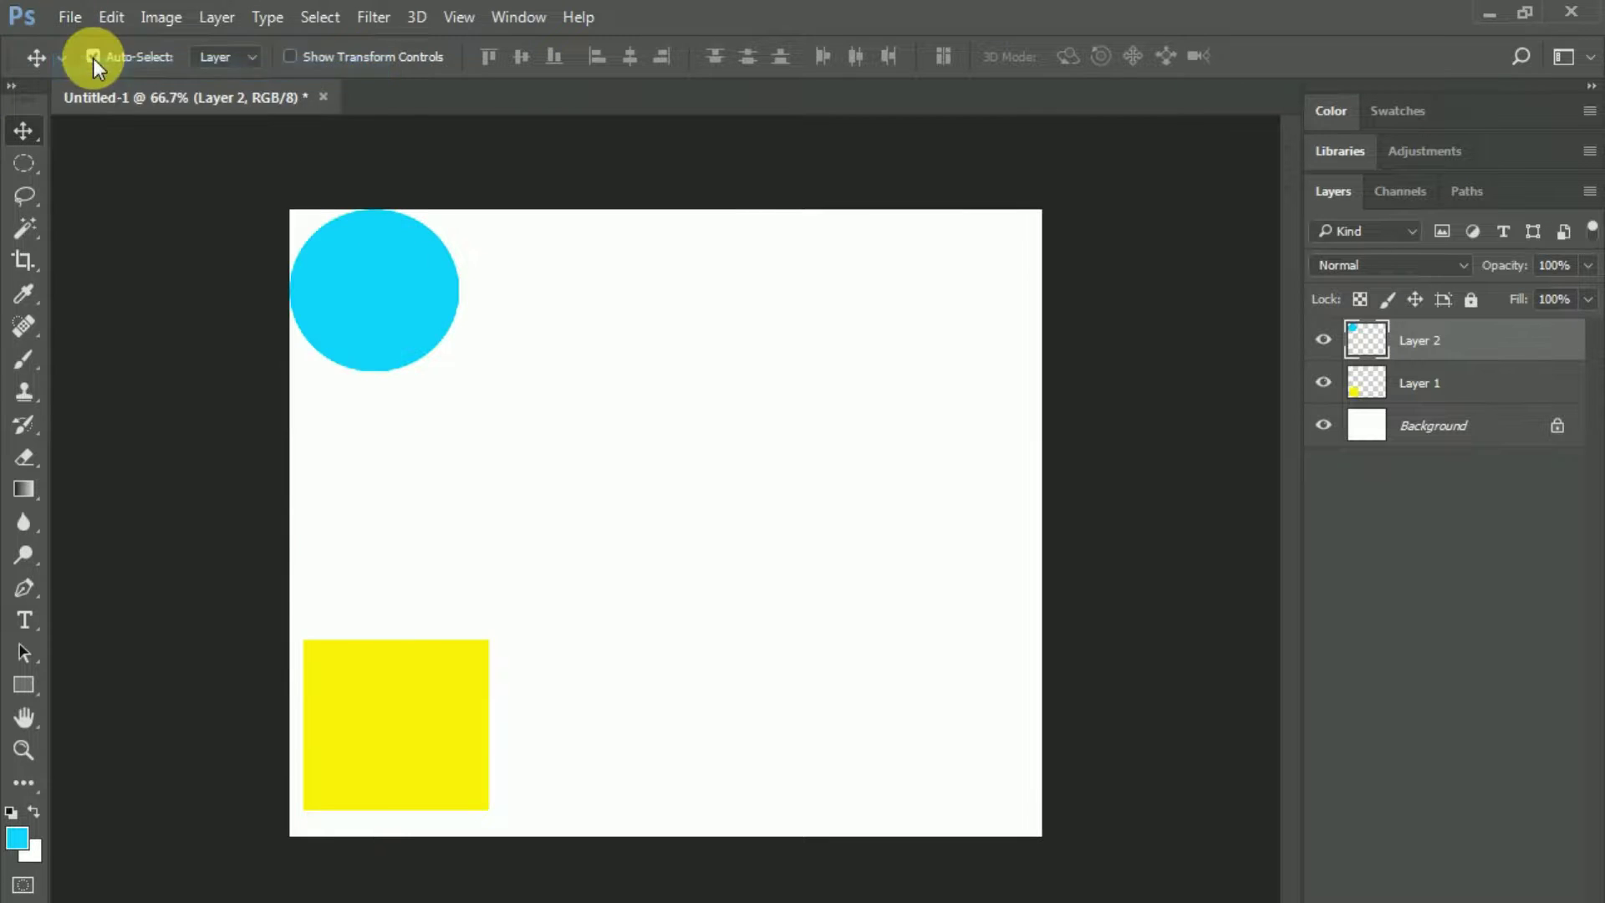
{"action": "left_click", "coordinate": [430, 284]}
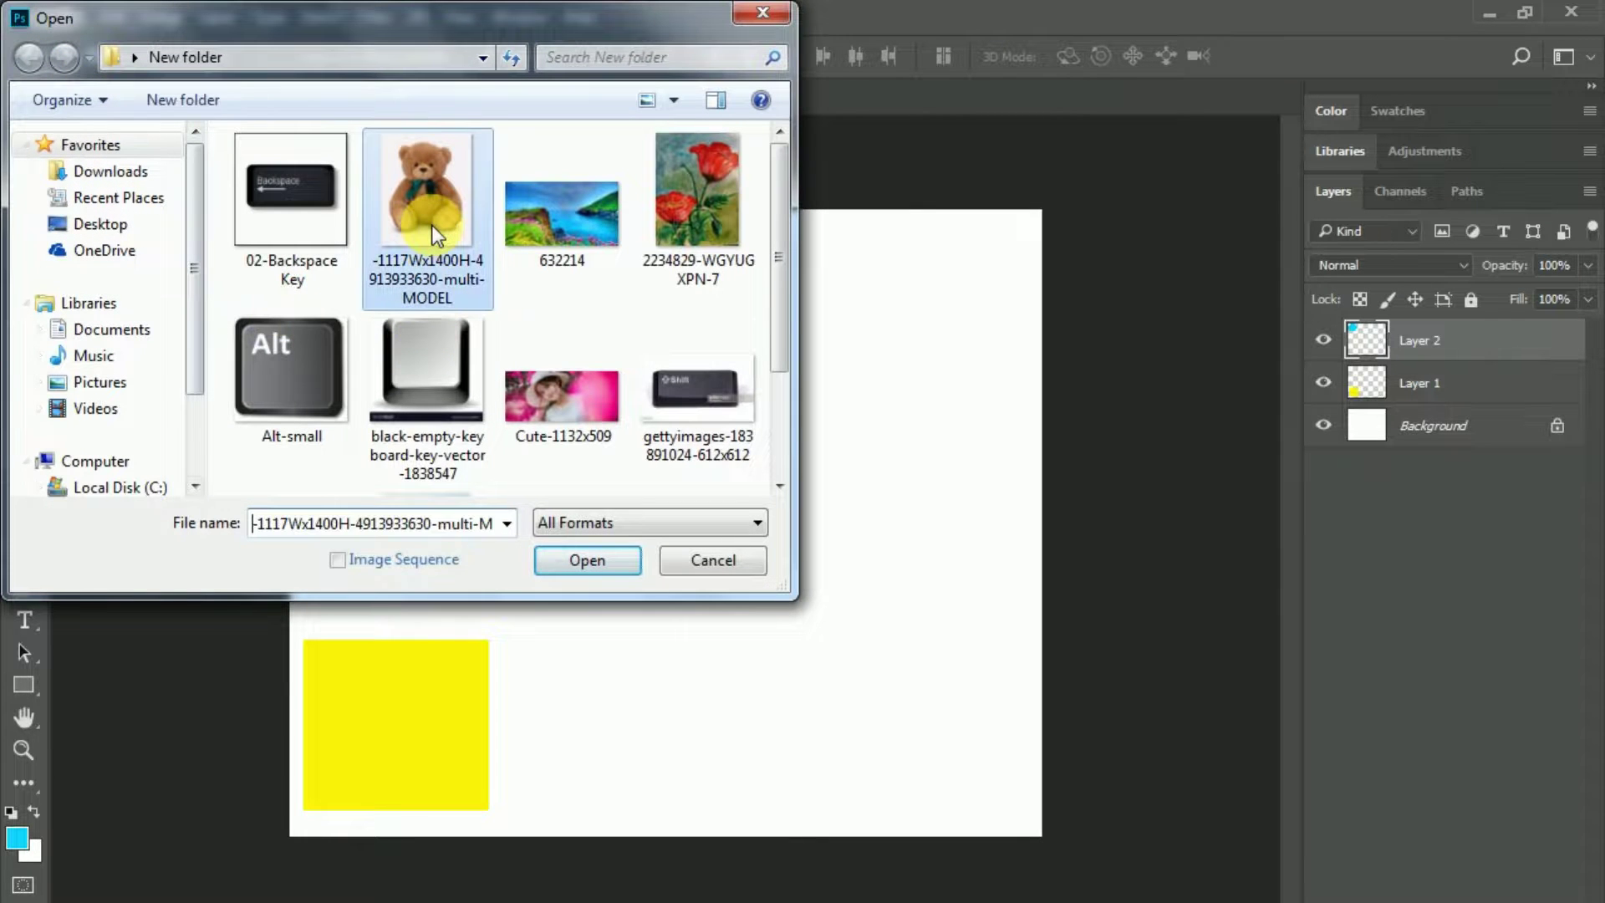
{"action": "left_click", "coordinate": [689, 254], "text": "ctrl"}
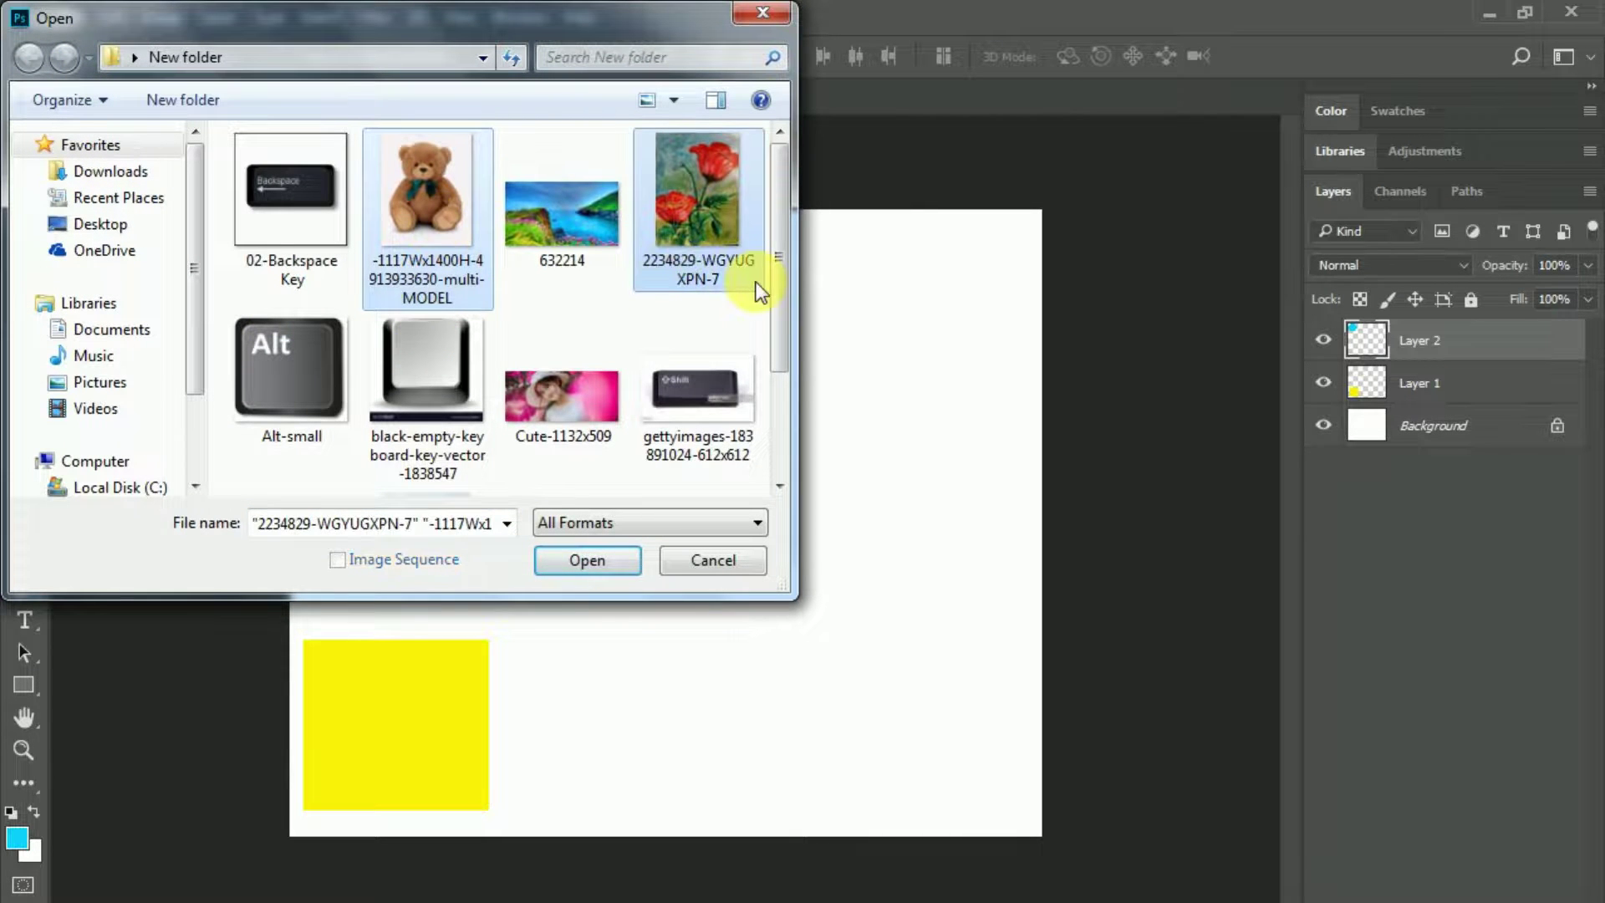
{"action": "left_click_drag", "start_coordinate": [771, 295], "coordinate": [771, 402]}
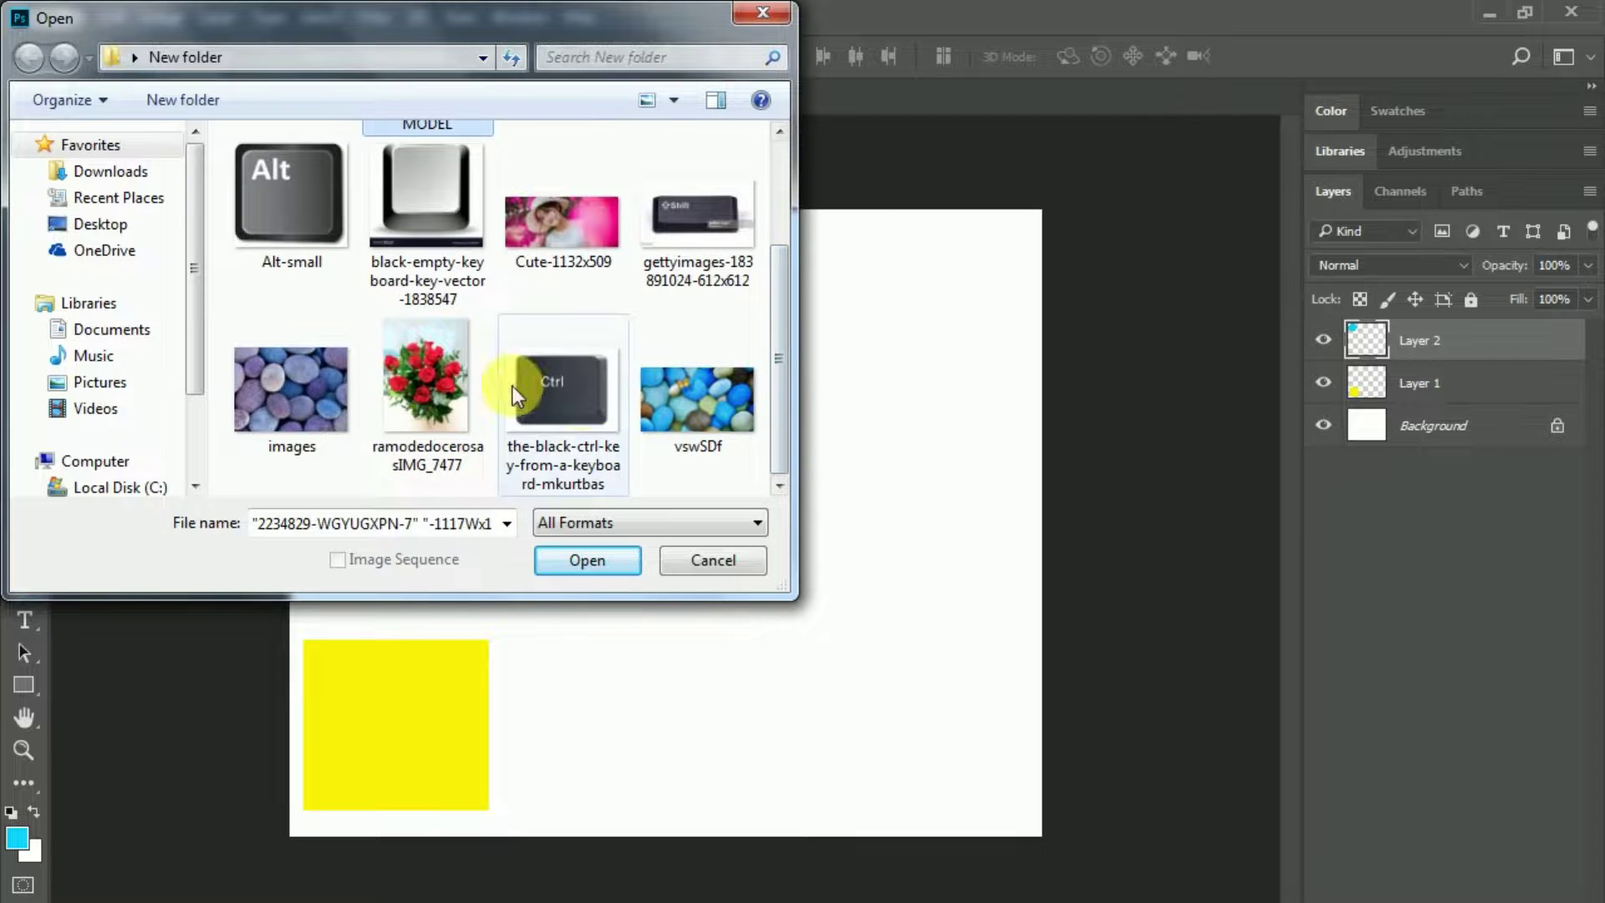
{"action": "left_click", "coordinate": [468, 380], "text": "ctrl"}
{"action": "left_click", "coordinate": [566, 561]}
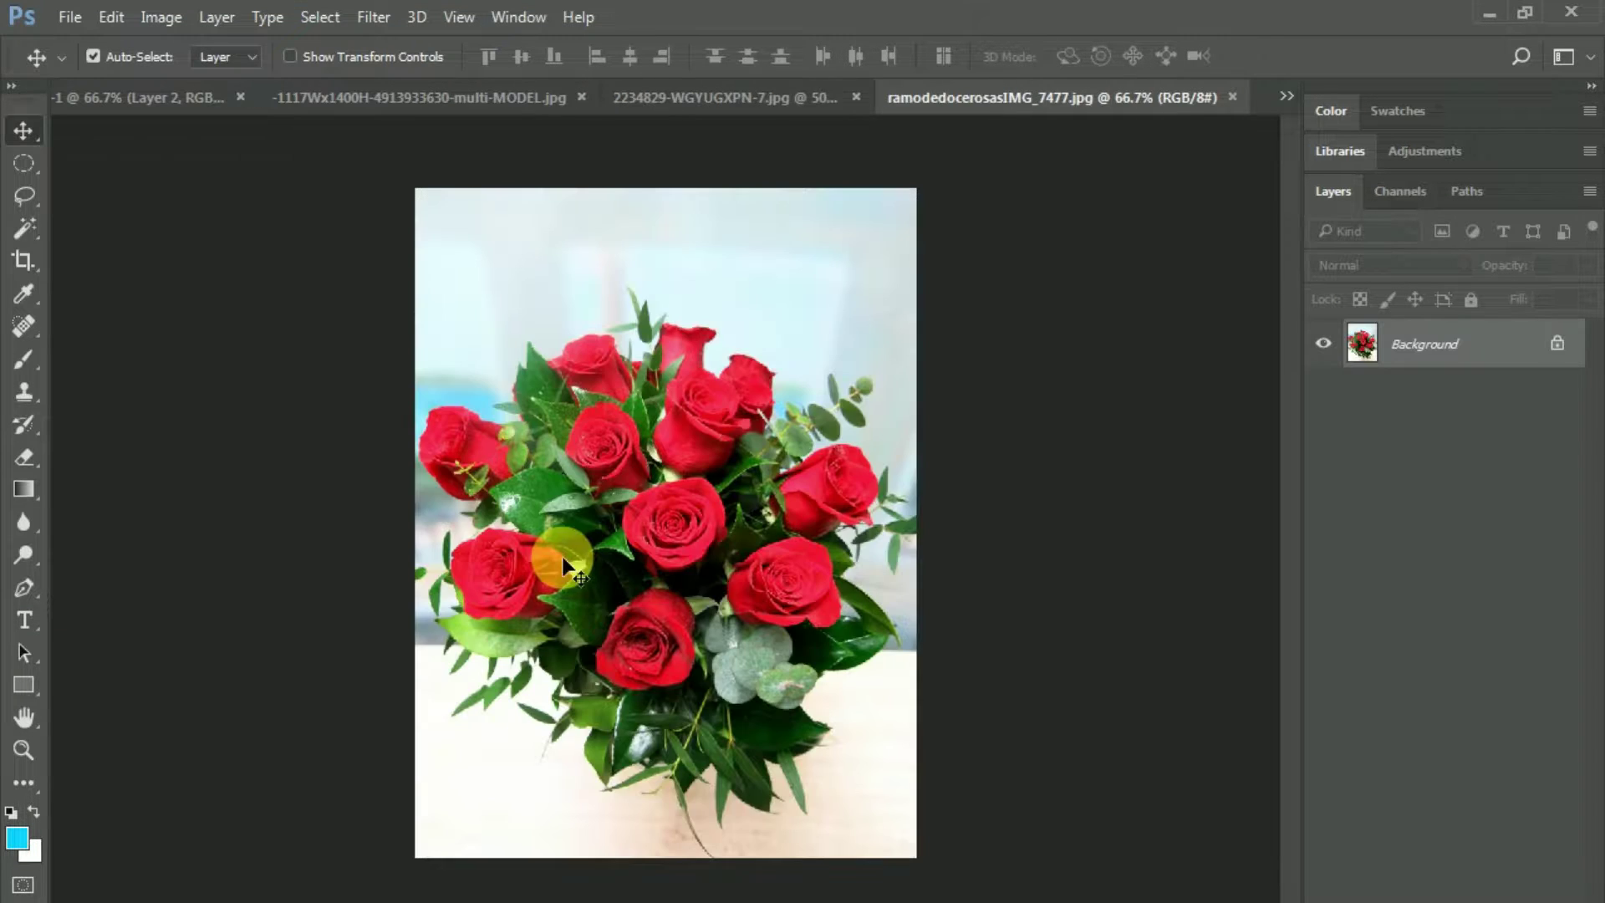
Deselect the circle layer in Untitled-1, then drag the poppy painting toward the Untitled-1 tab
{"action": "left_click", "coordinate": [759, 97]}
{"action": "key", "text": "ctrl+Tab"}
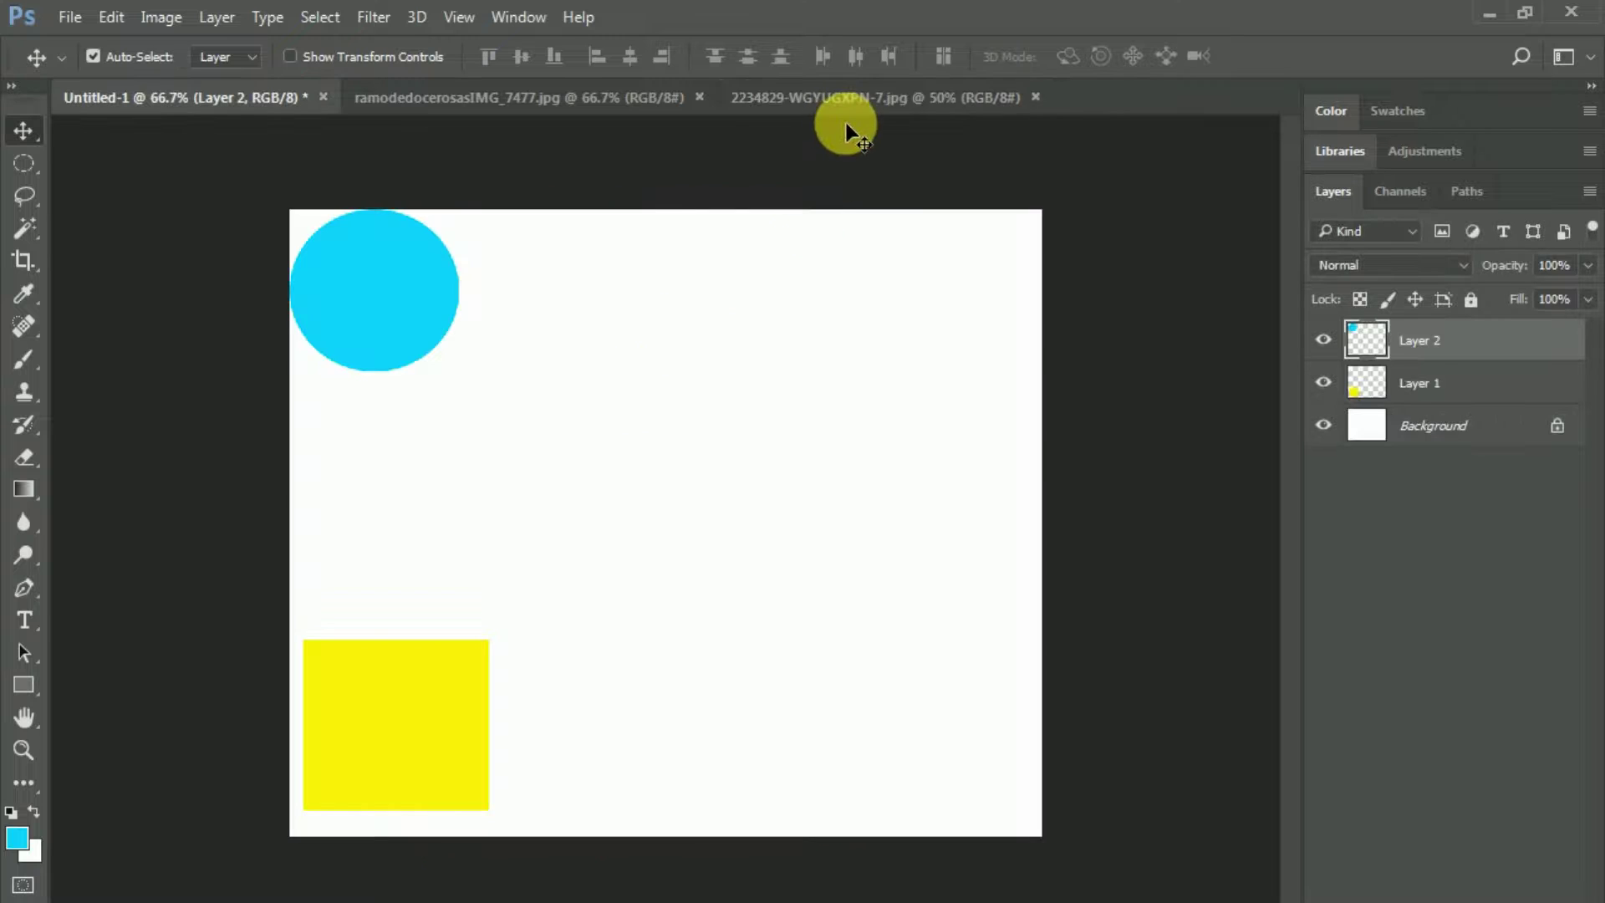
{"action": "left_click", "coordinate": [846, 117]}
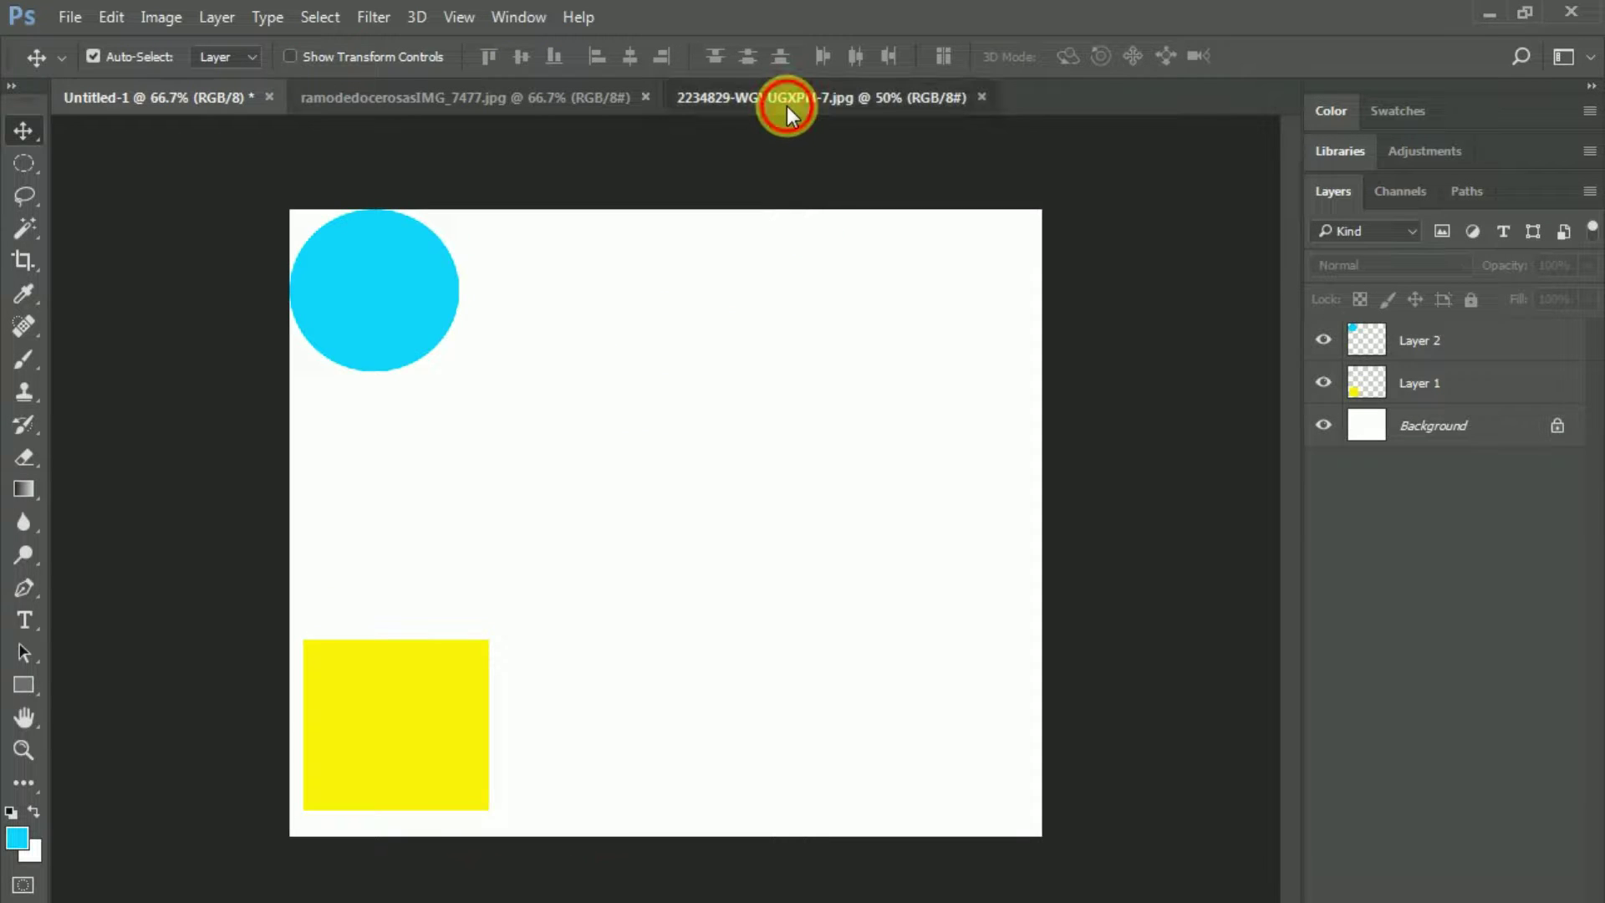
{"action": "left_click", "coordinate": [786, 98]}
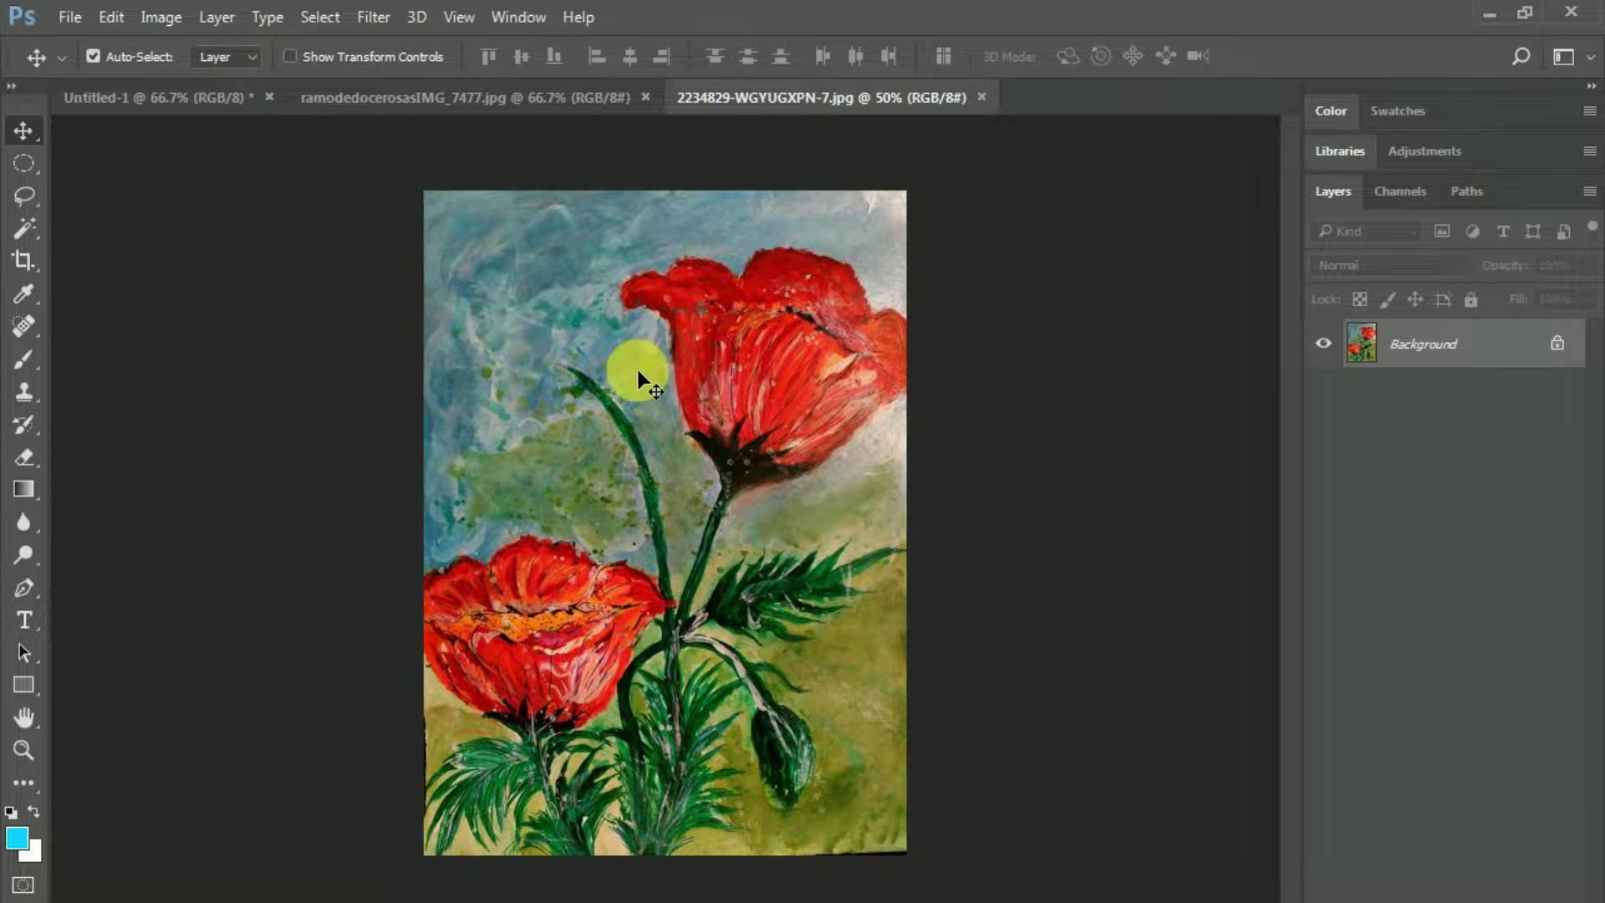
{"action": "left_click", "coordinate": [179, 99]}
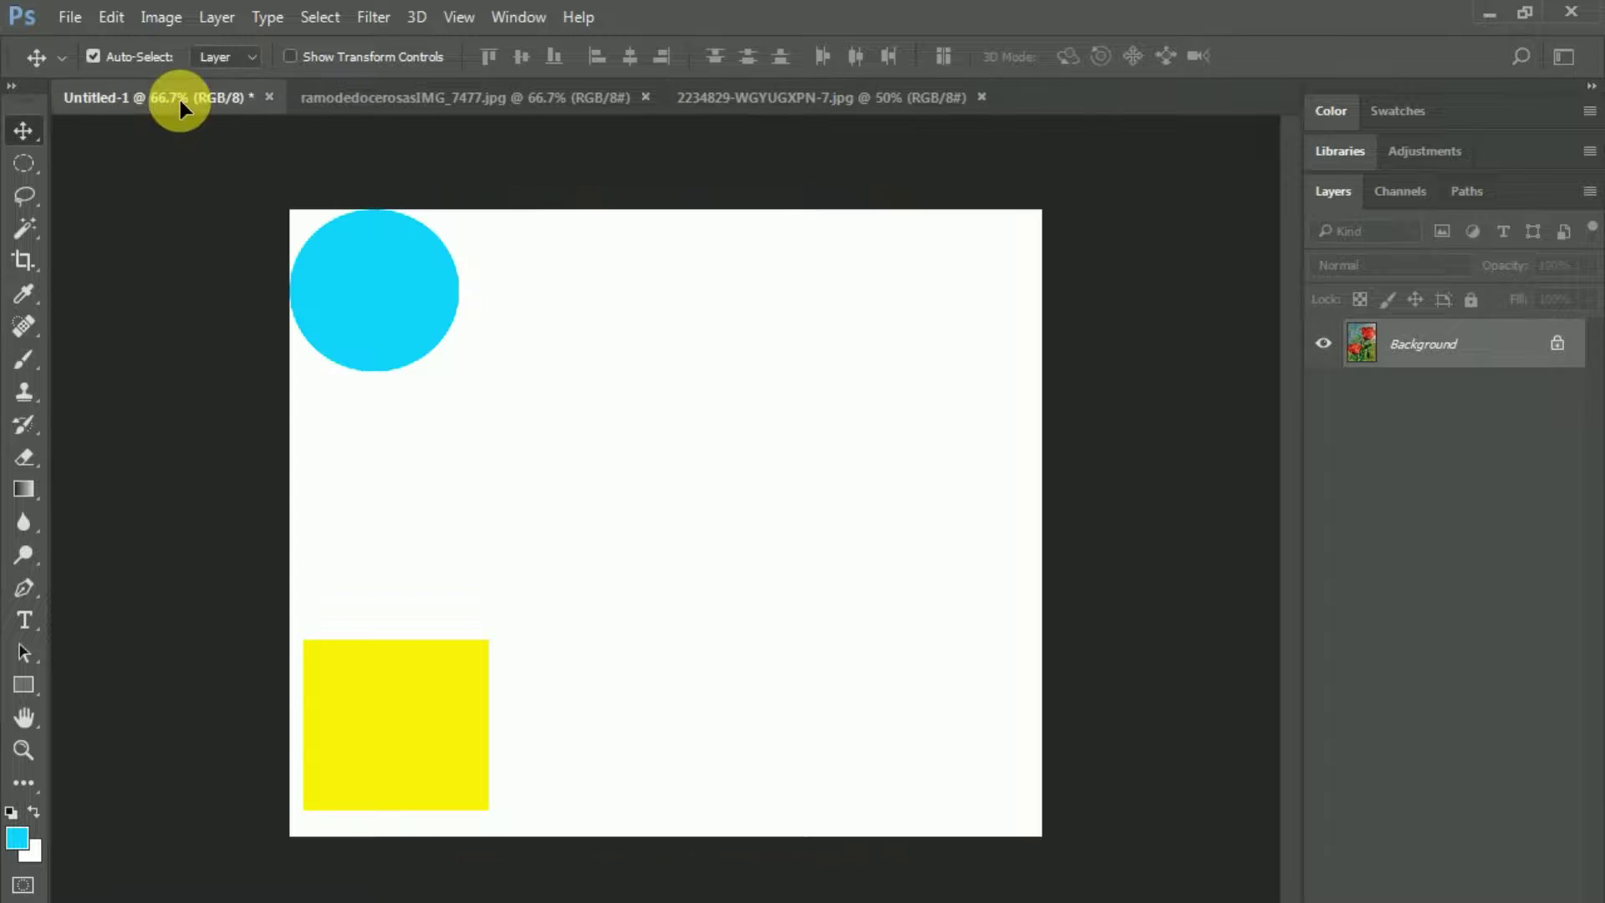
Drop the poppy painting into Untitled-1 as Layer 3 and shift it on the canvas
{"action": "mouse_move", "coordinate": [179, 99]}
{"action": "left_mouse_down"}
{"action": "mouse_move", "coordinate": [516, 376]}
{"action": "mouse_move", "coordinate": [790, 458]}
{"action": "left_mouse_up"}
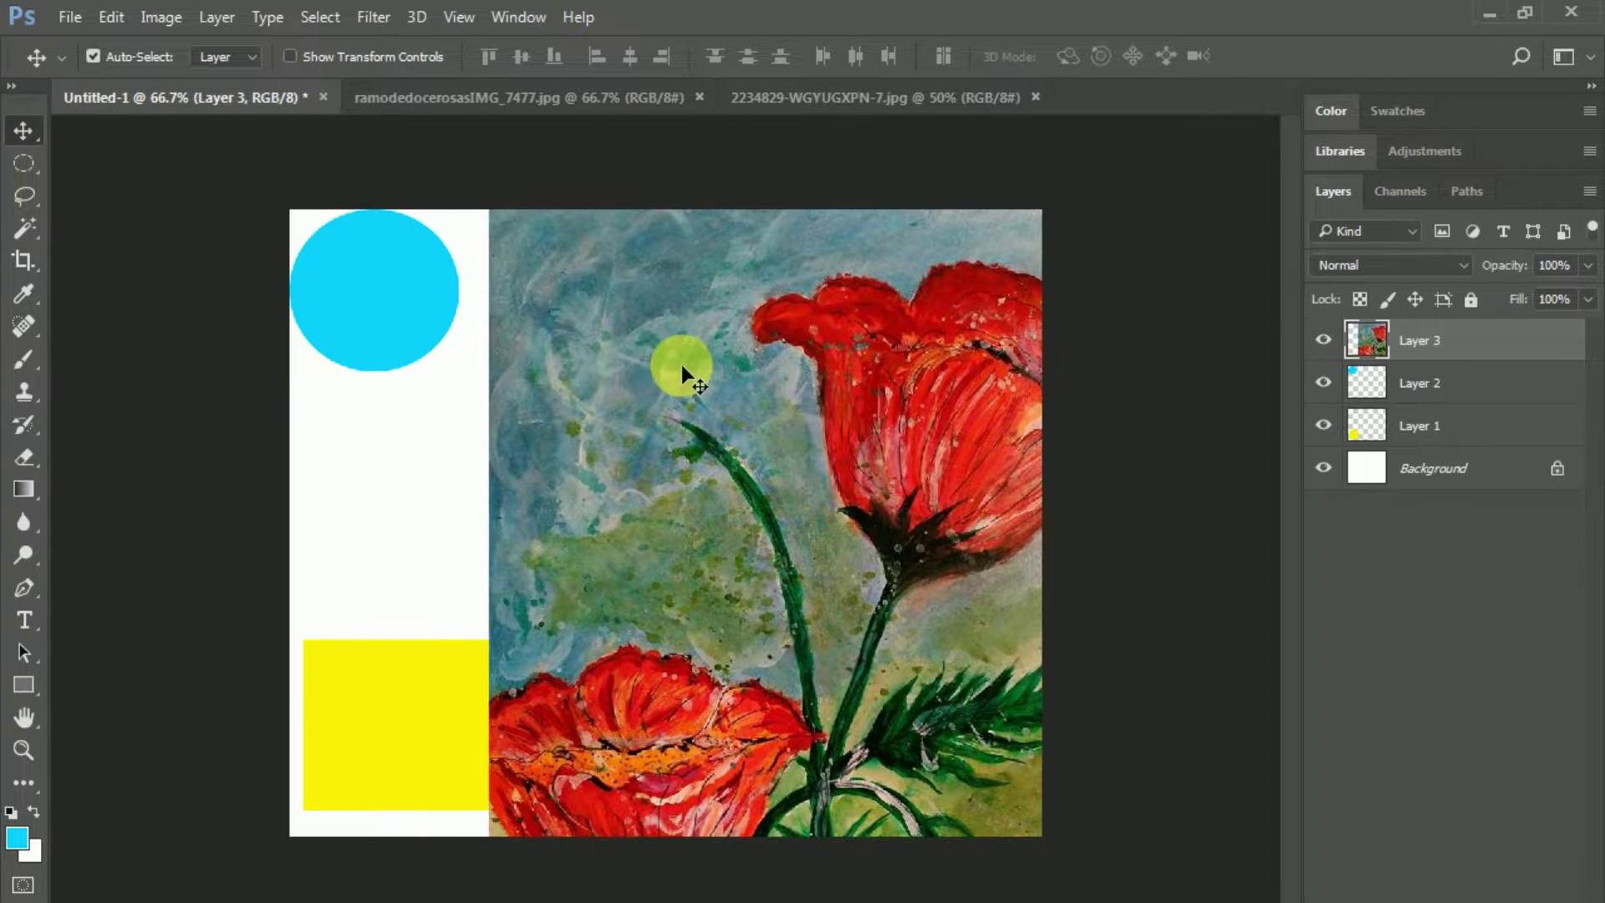
{"action": "left_click_drag", "start_coordinate": [680, 364], "coordinate": [588, 431]}
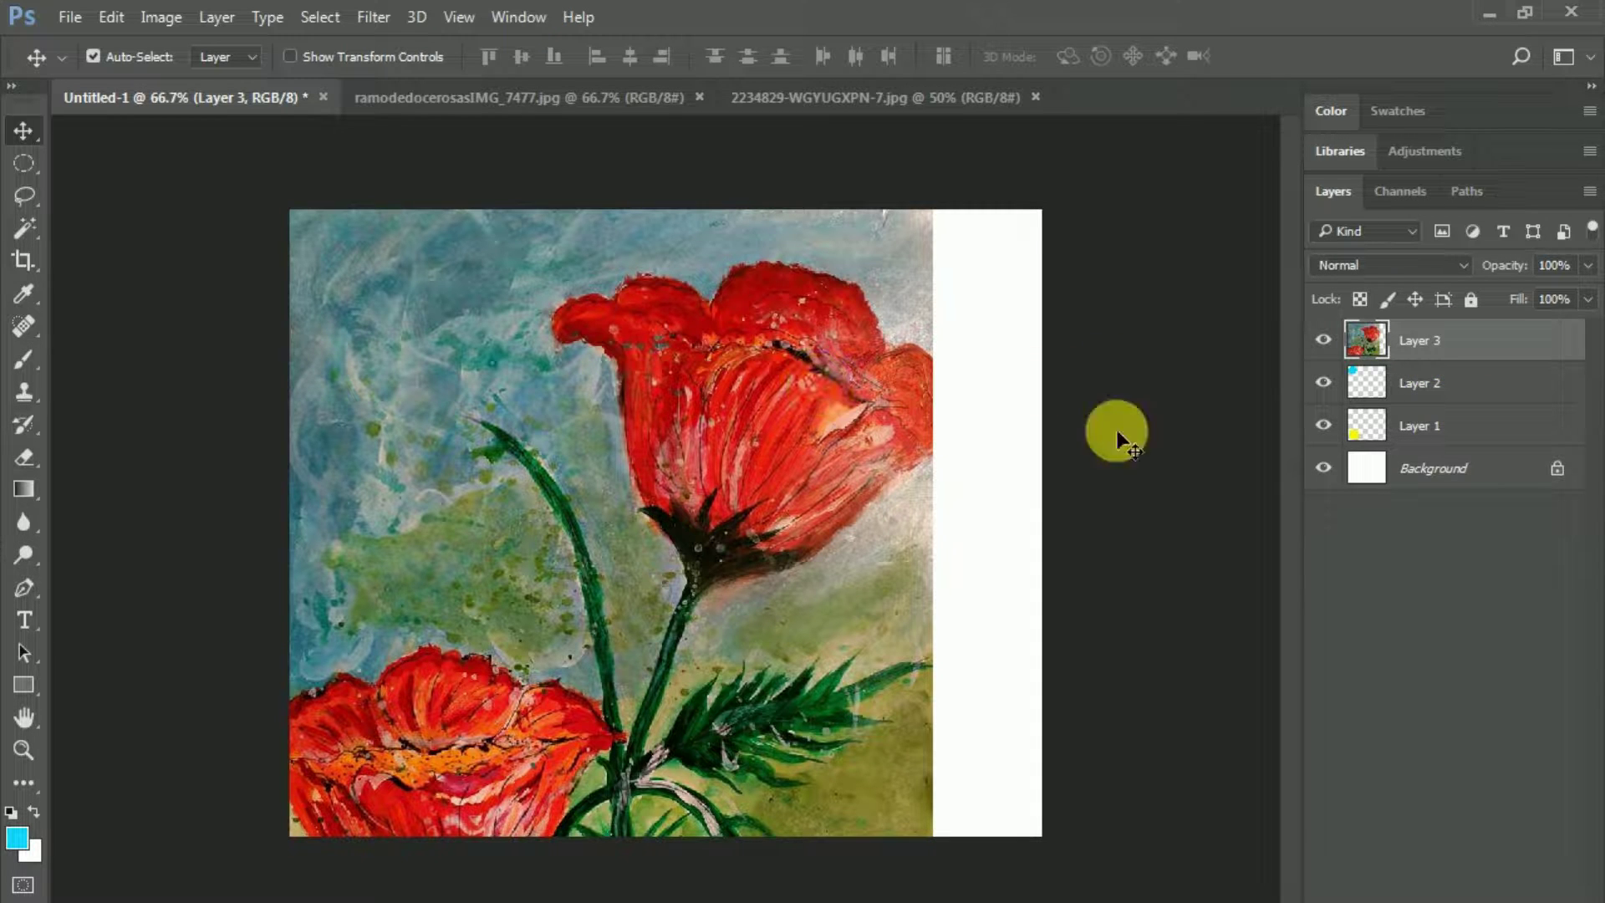
Move Layer 3 below both shape layers, directly above Background
{"action": "left_click", "coordinate": [1424, 394]}
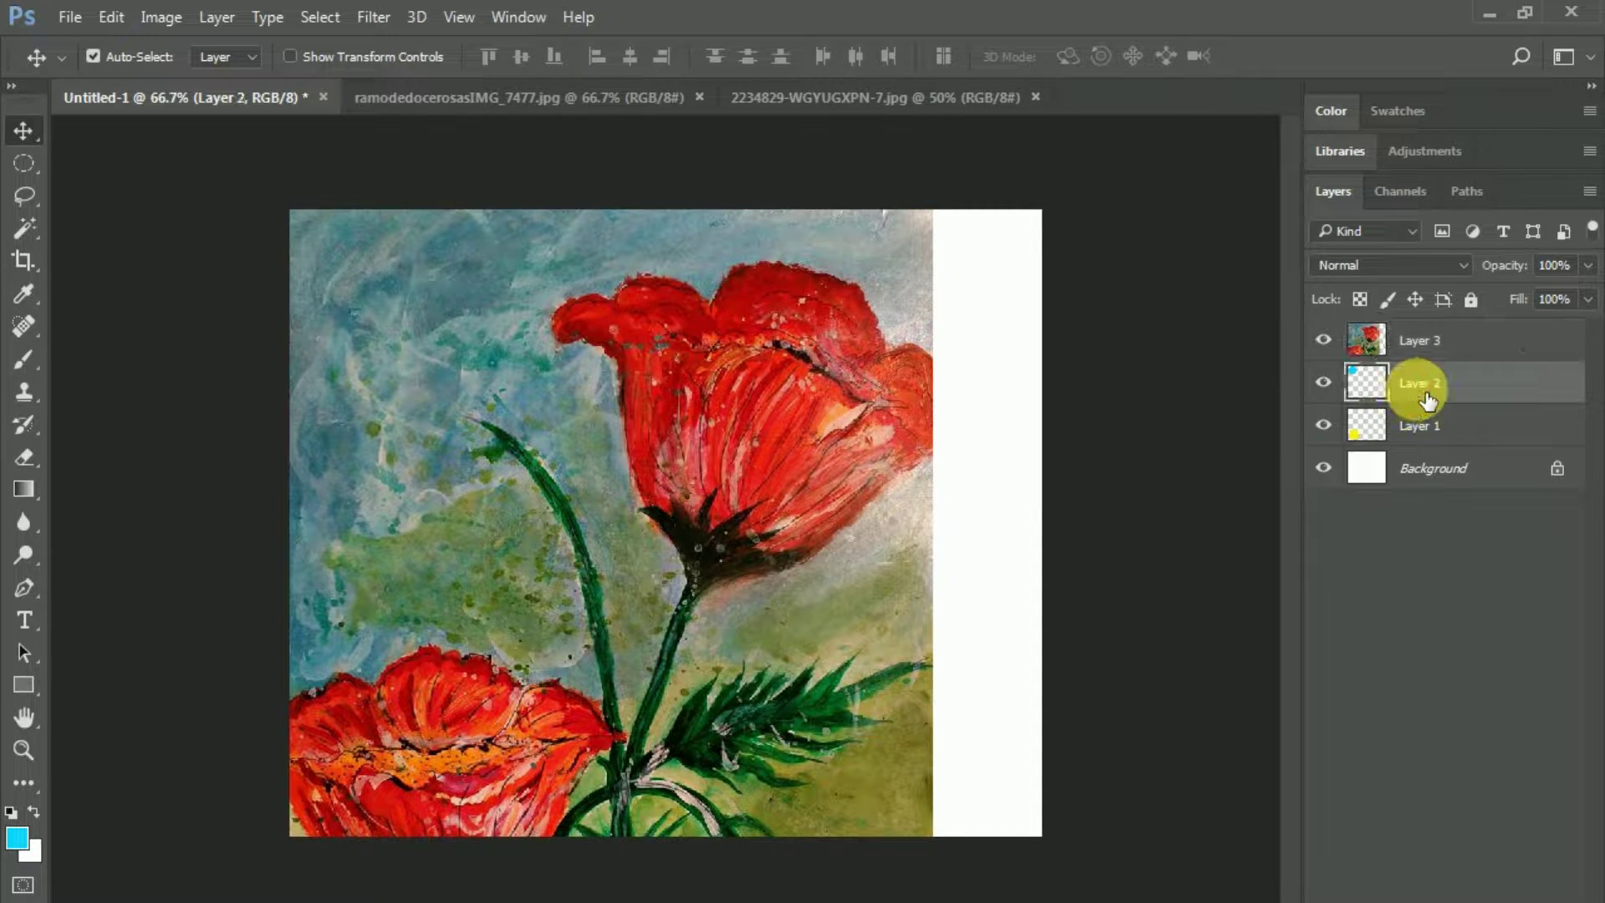
{"action": "left_click", "coordinate": [1431, 430]}
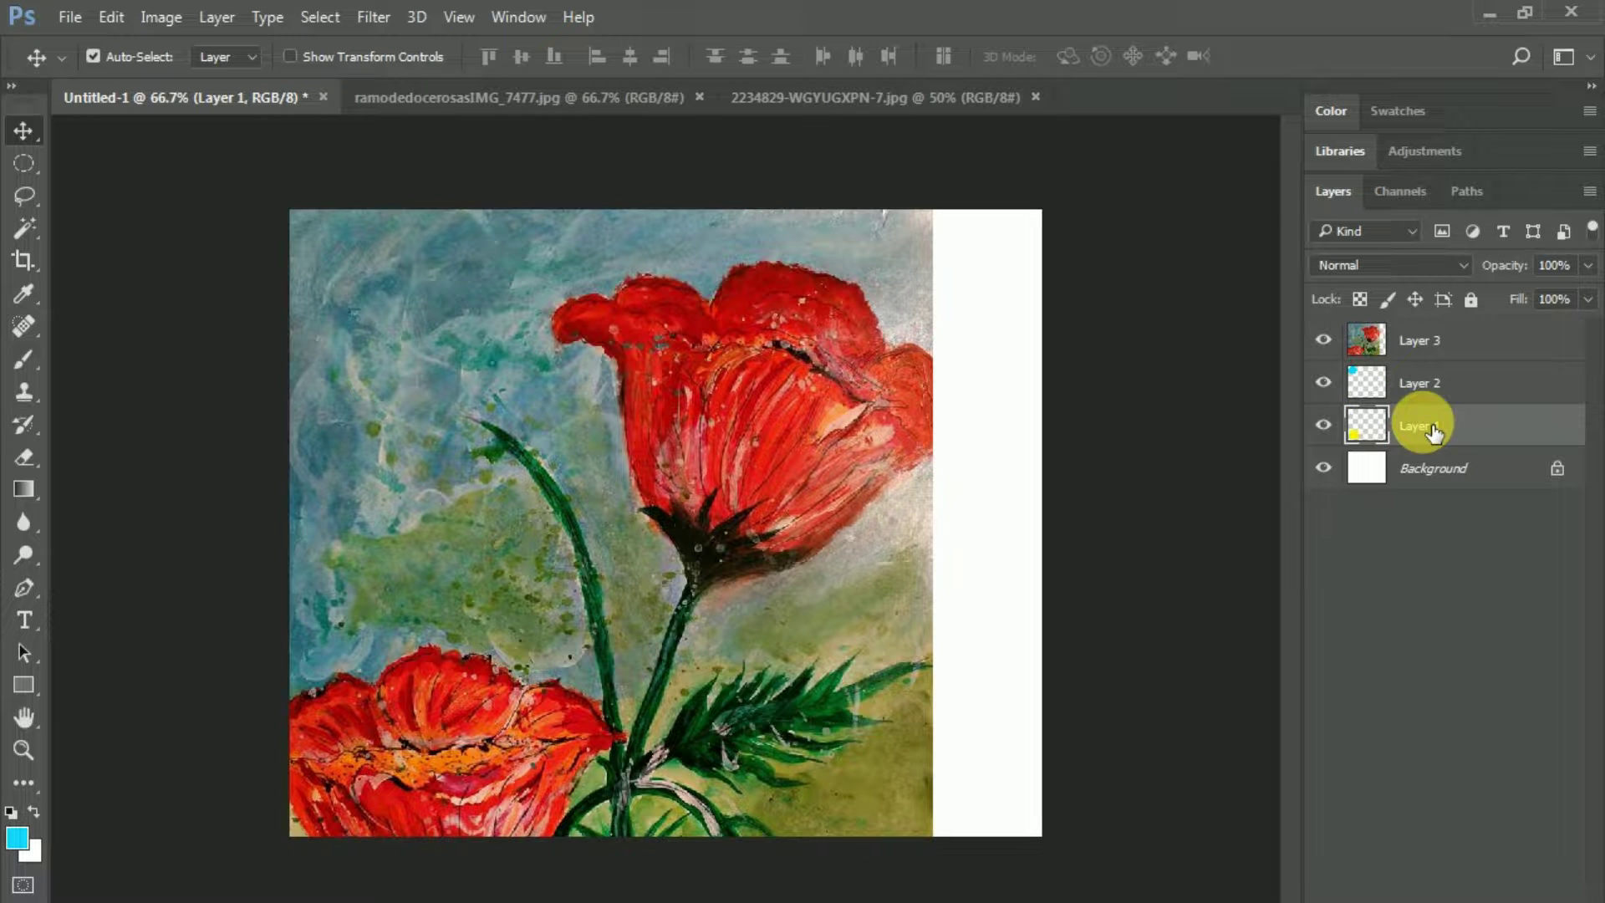
{"action": "left_click", "coordinate": [1435, 473]}
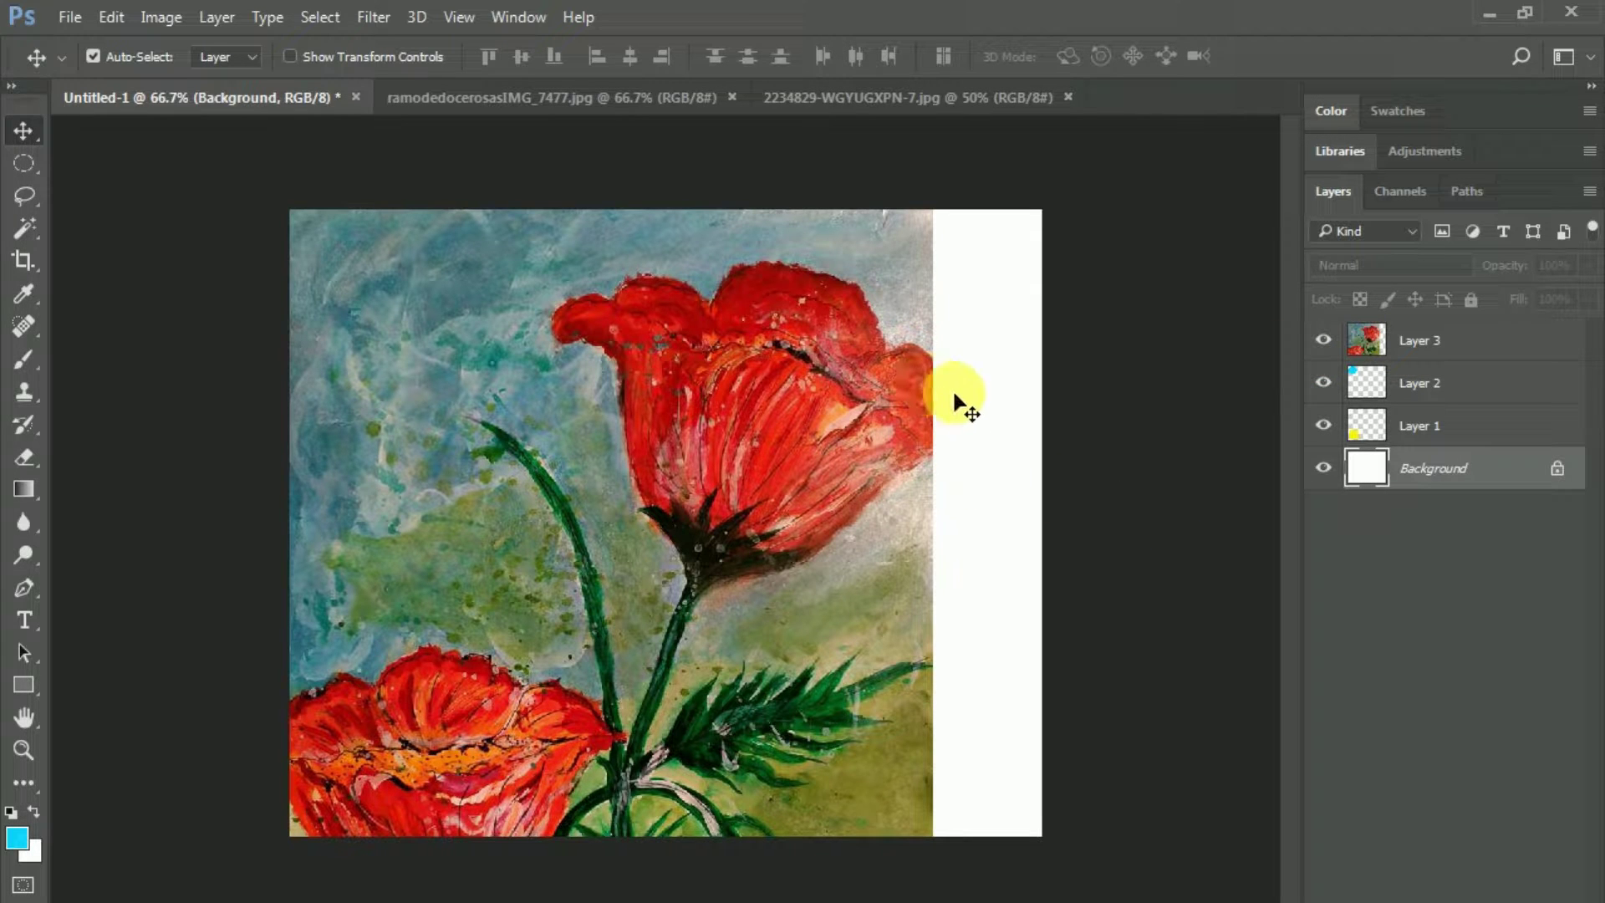
{"action": "left_click", "coordinate": [1426, 343]}
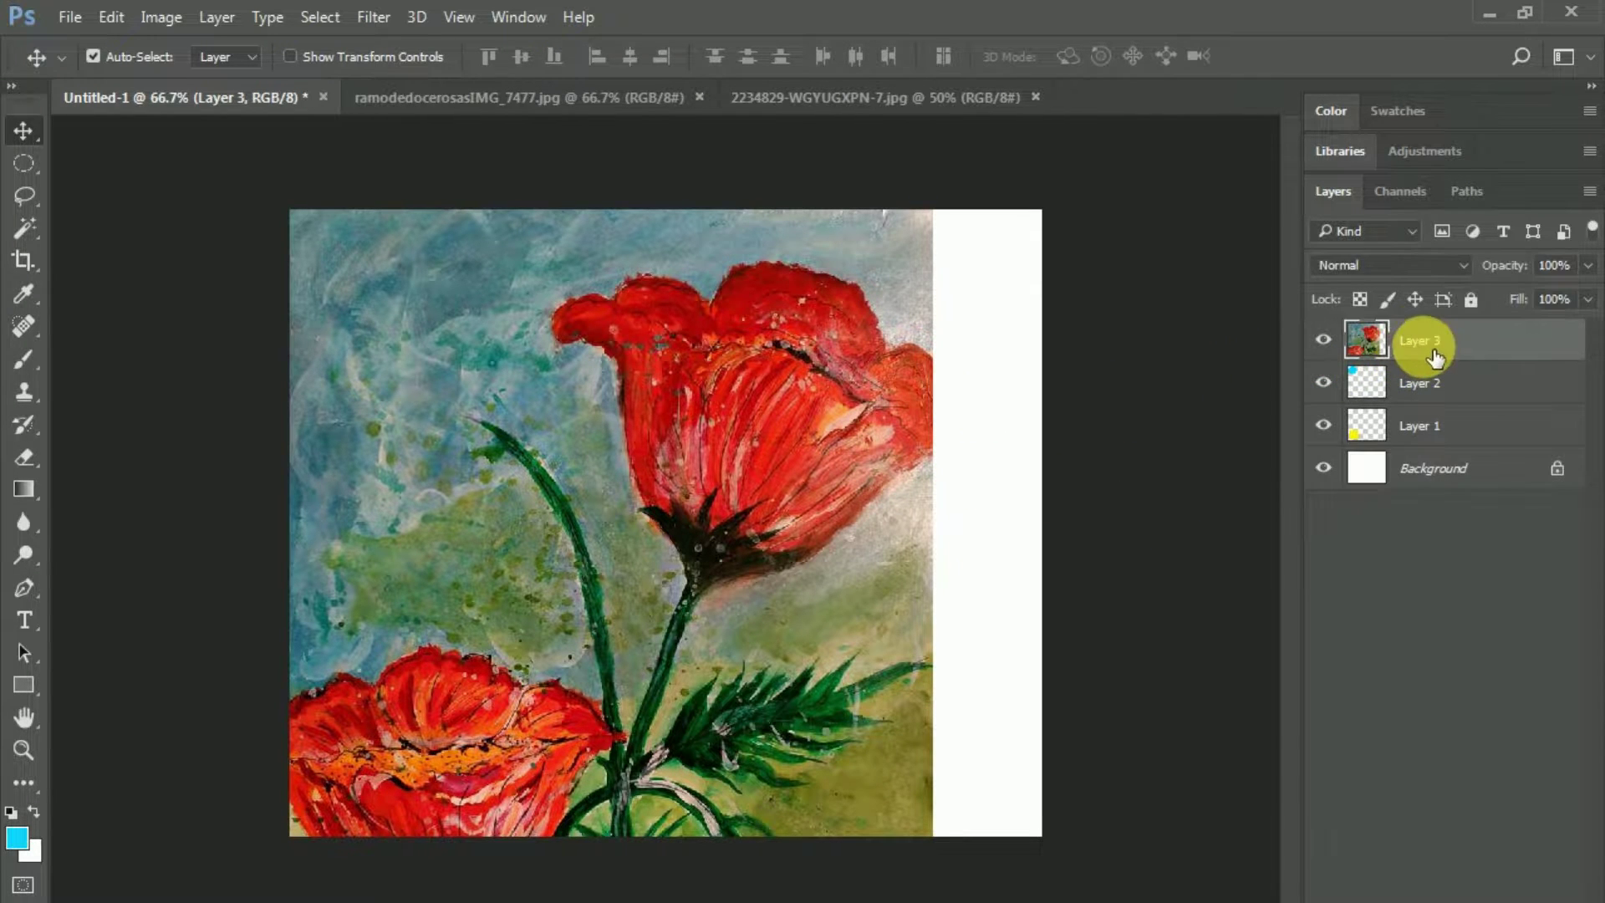
{"action": "left_click_drag", "start_coordinate": [1433, 350], "coordinate": [1444, 460]}
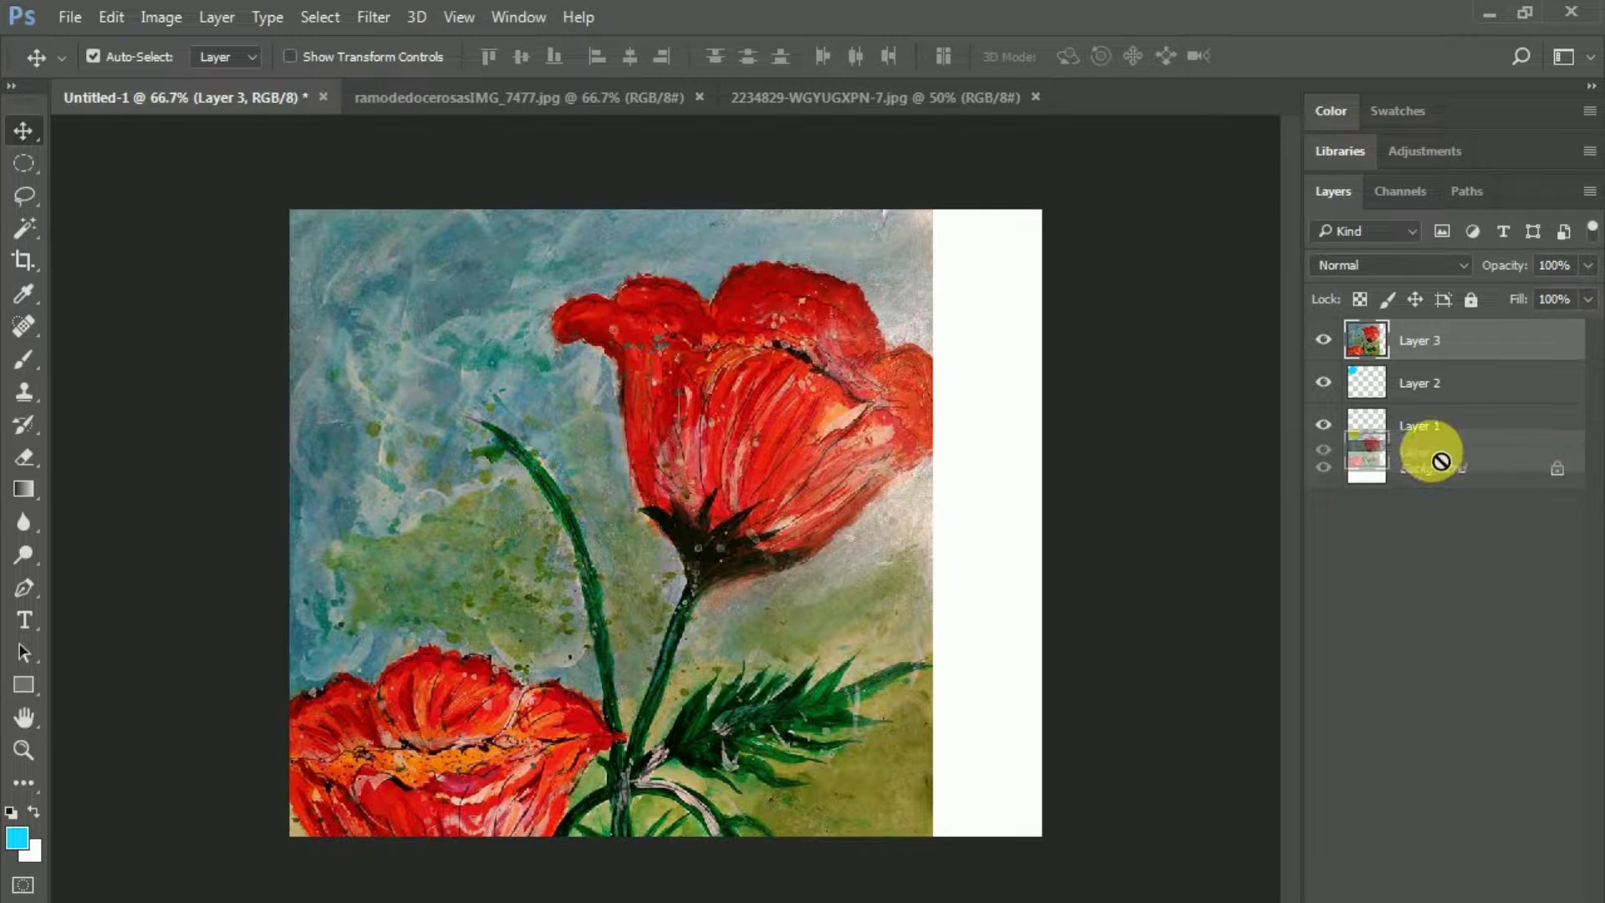
{"action": "left_click_drag", "start_coordinate": [1444, 460], "coordinate": [1448, 439]}
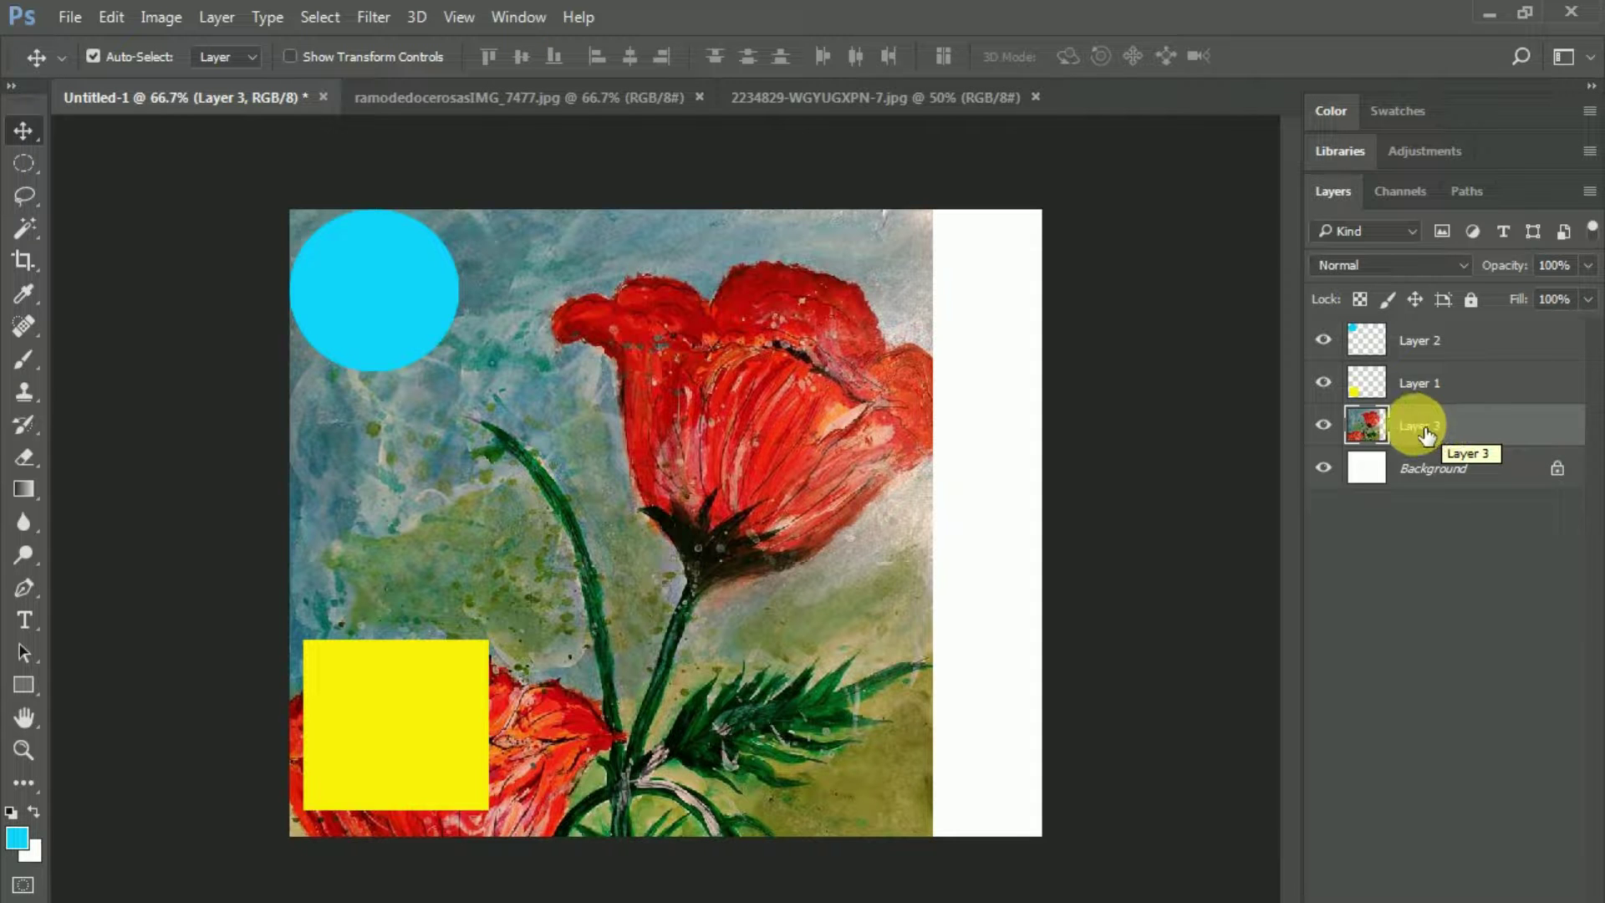
{"action": "left_click", "coordinate": [1434, 396]}
Center the yellow square on the poppy stem, set the cyan circle over its top, nudge the painting left
{"action": "mouse_move", "coordinate": [354, 709]}
{"action": "left_mouse_down"}
{"action": "mouse_move", "coordinate": [695, 578]}
{"action": "mouse_move", "coordinate": [704, 503]}
{"action": "left_mouse_up"}
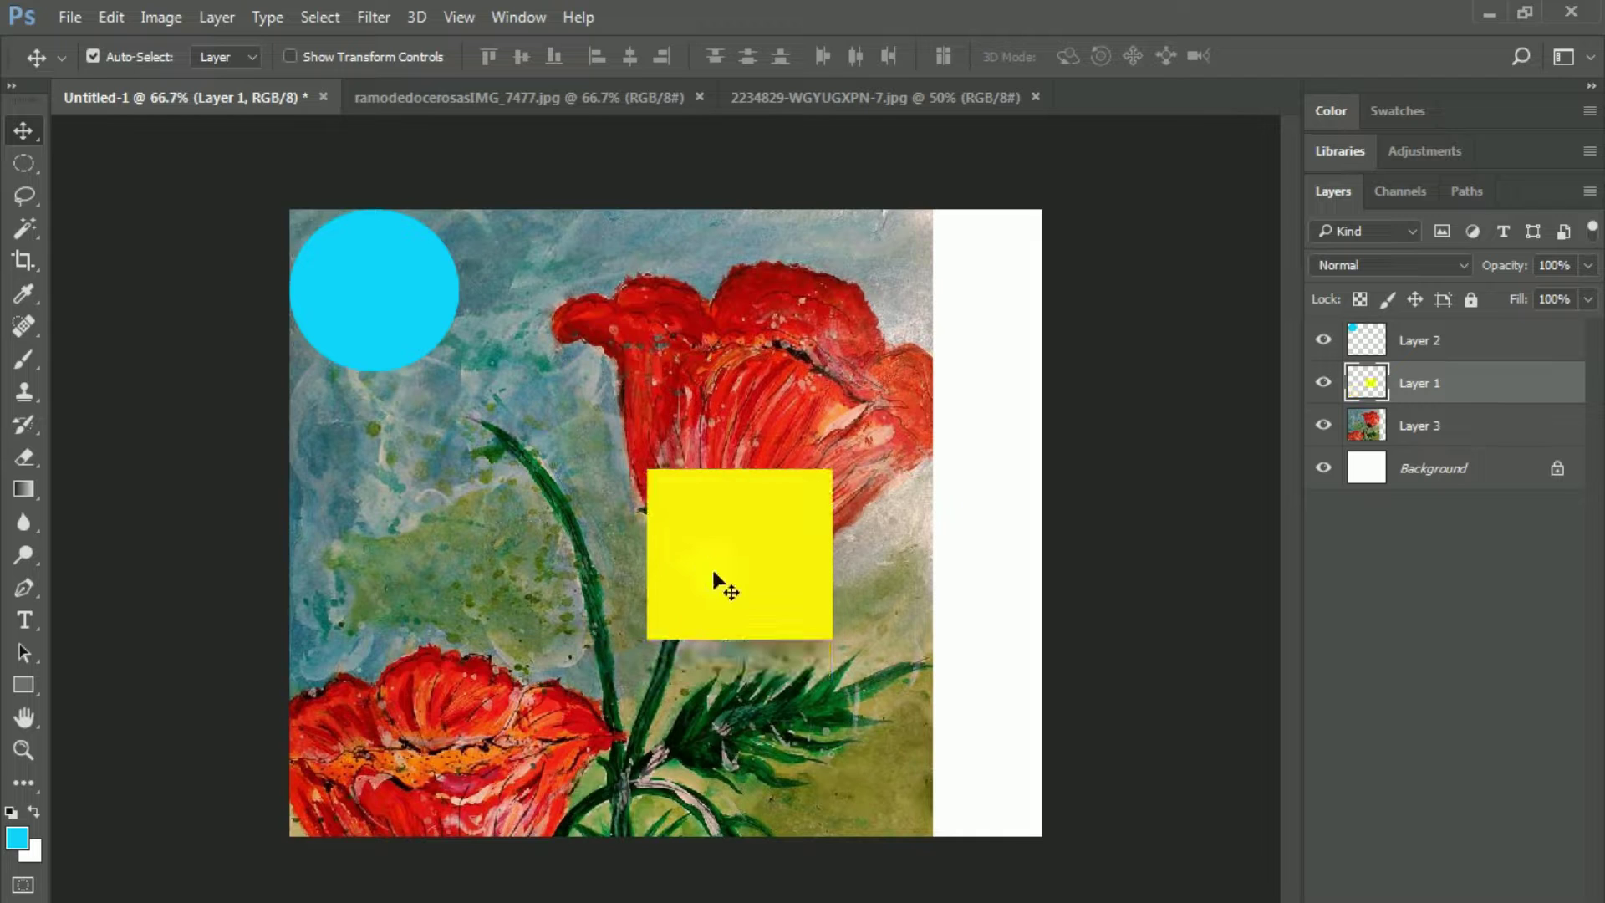
{"action": "left_click", "coordinate": [1413, 343]}
{"action": "left_click_drag", "start_coordinate": [377, 305], "coordinate": [732, 552]}
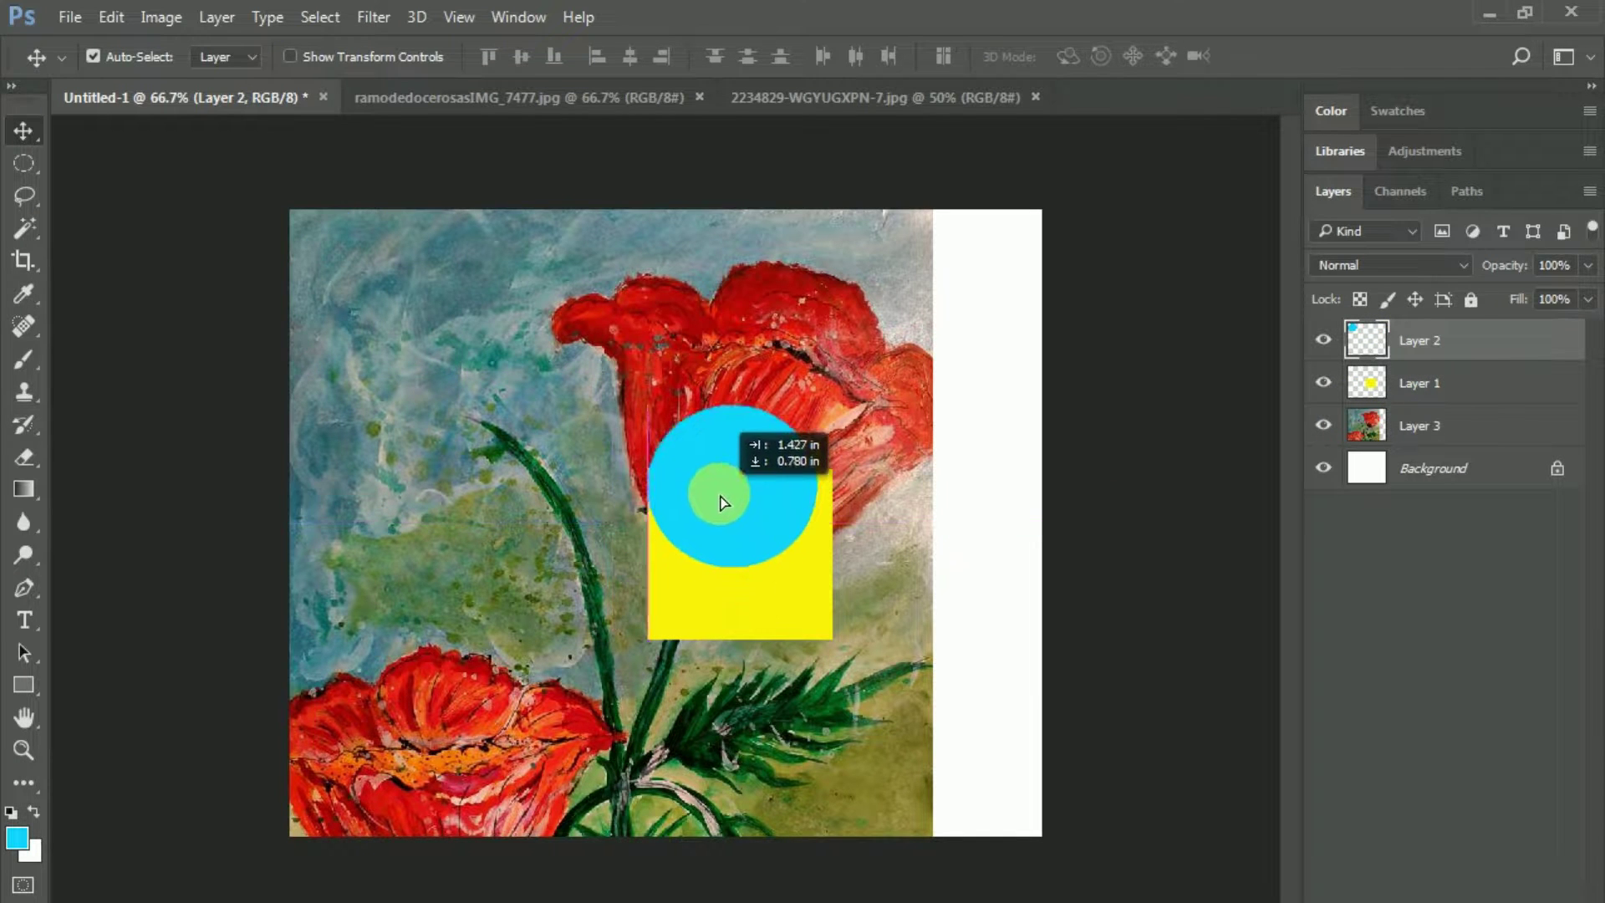
{"action": "left_click_drag", "start_coordinate": [730, 545], "coordinate": [720, 491]}
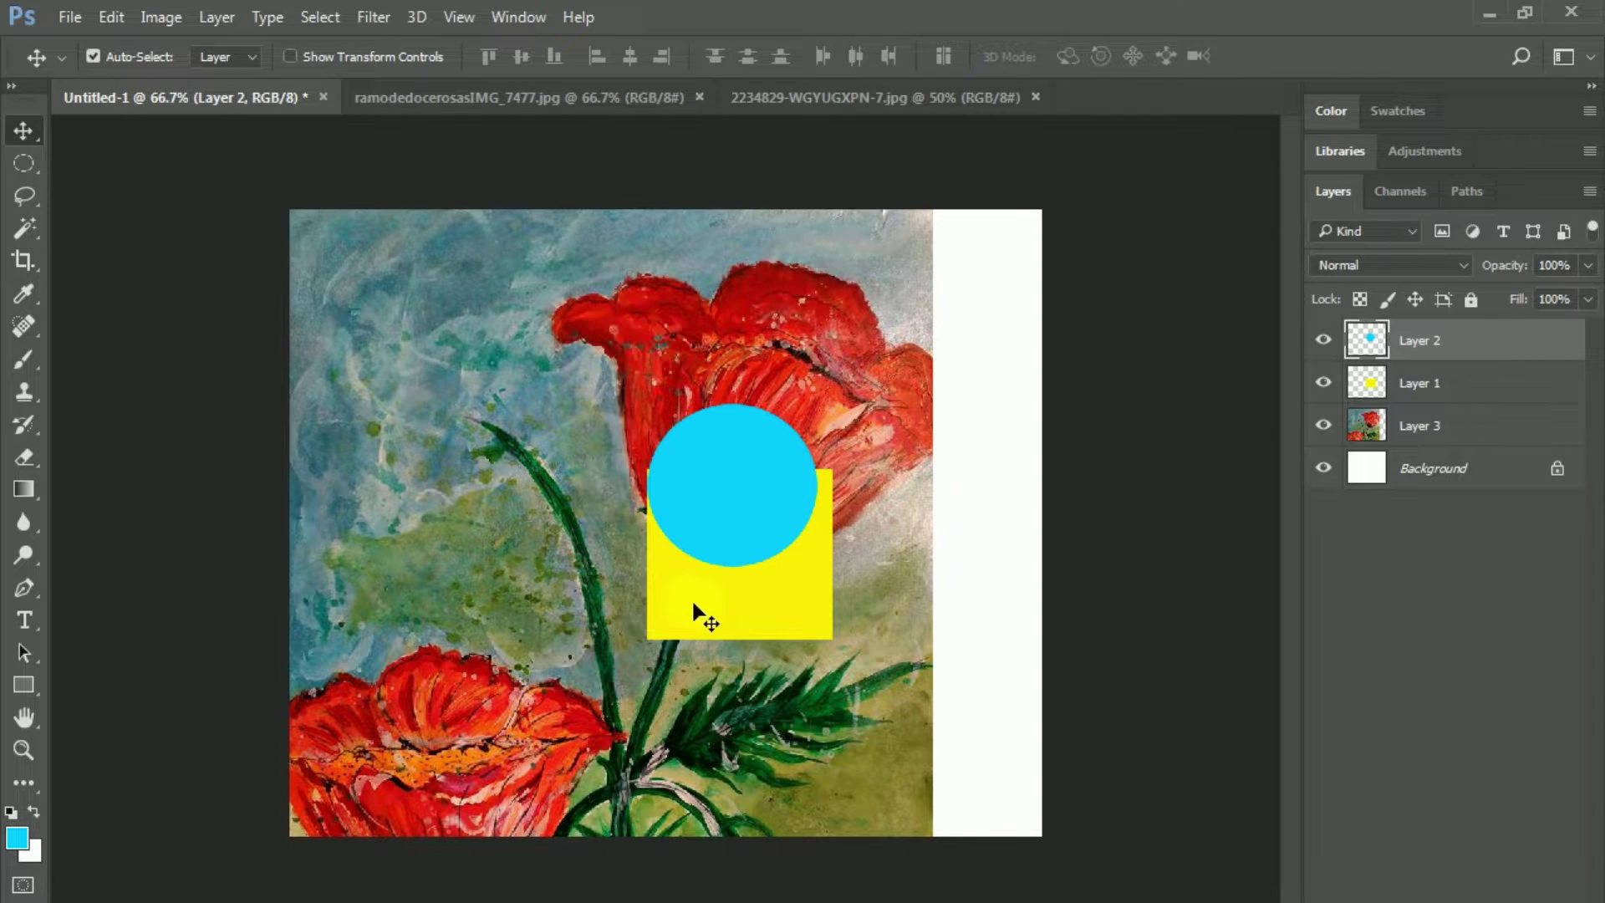
{"action": "left_click_drag", "start_coordinate": [924, 422], "coordinate": [890, 432]}
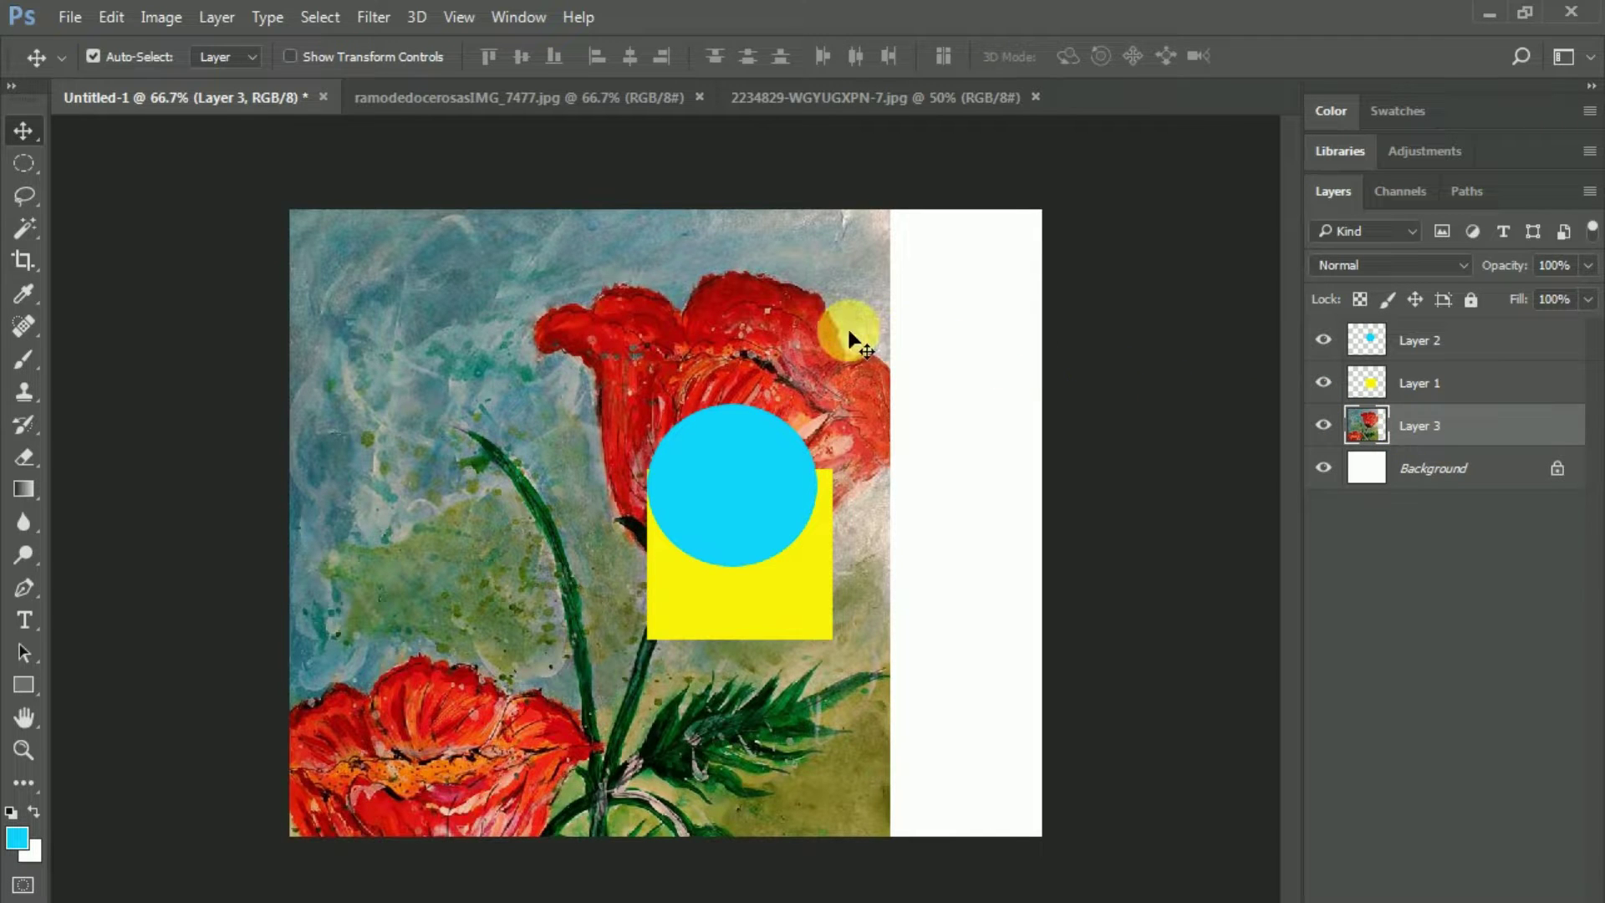
Free-transform the poppy painting wider and to about 93% height so it fills the canvas
{"action": "key", "text": "ctrl+t"}
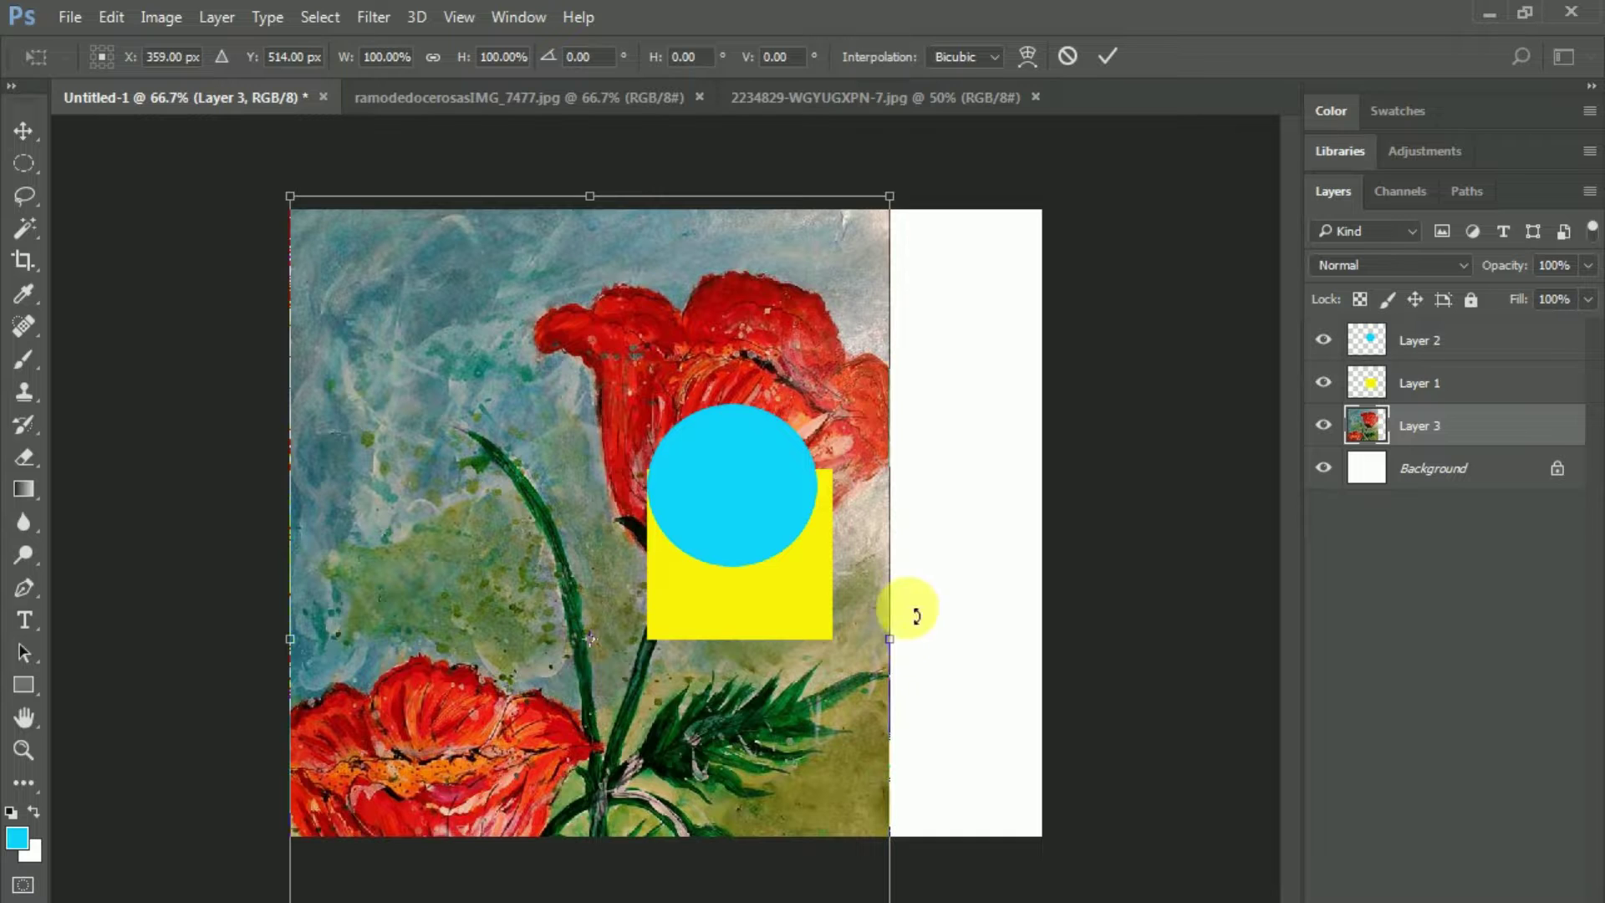
{"action": "left_click_drag", "start_coordinate": [891, 646], "coordinate": [1045, 657]}
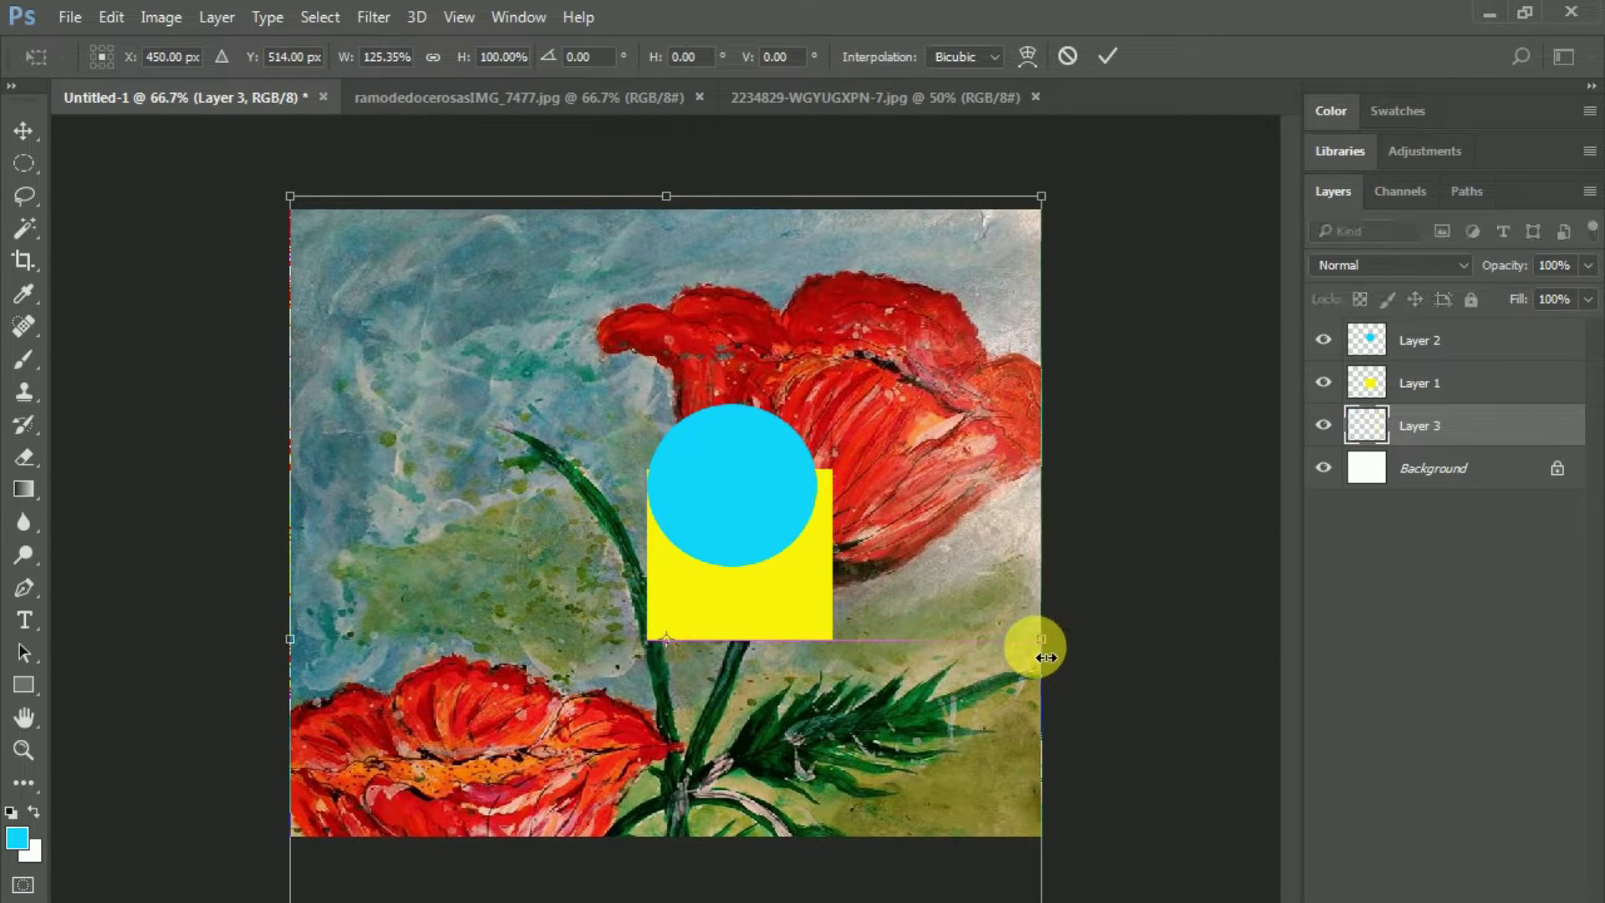
{"action": "left_click", "coordinate": [732, 487]}
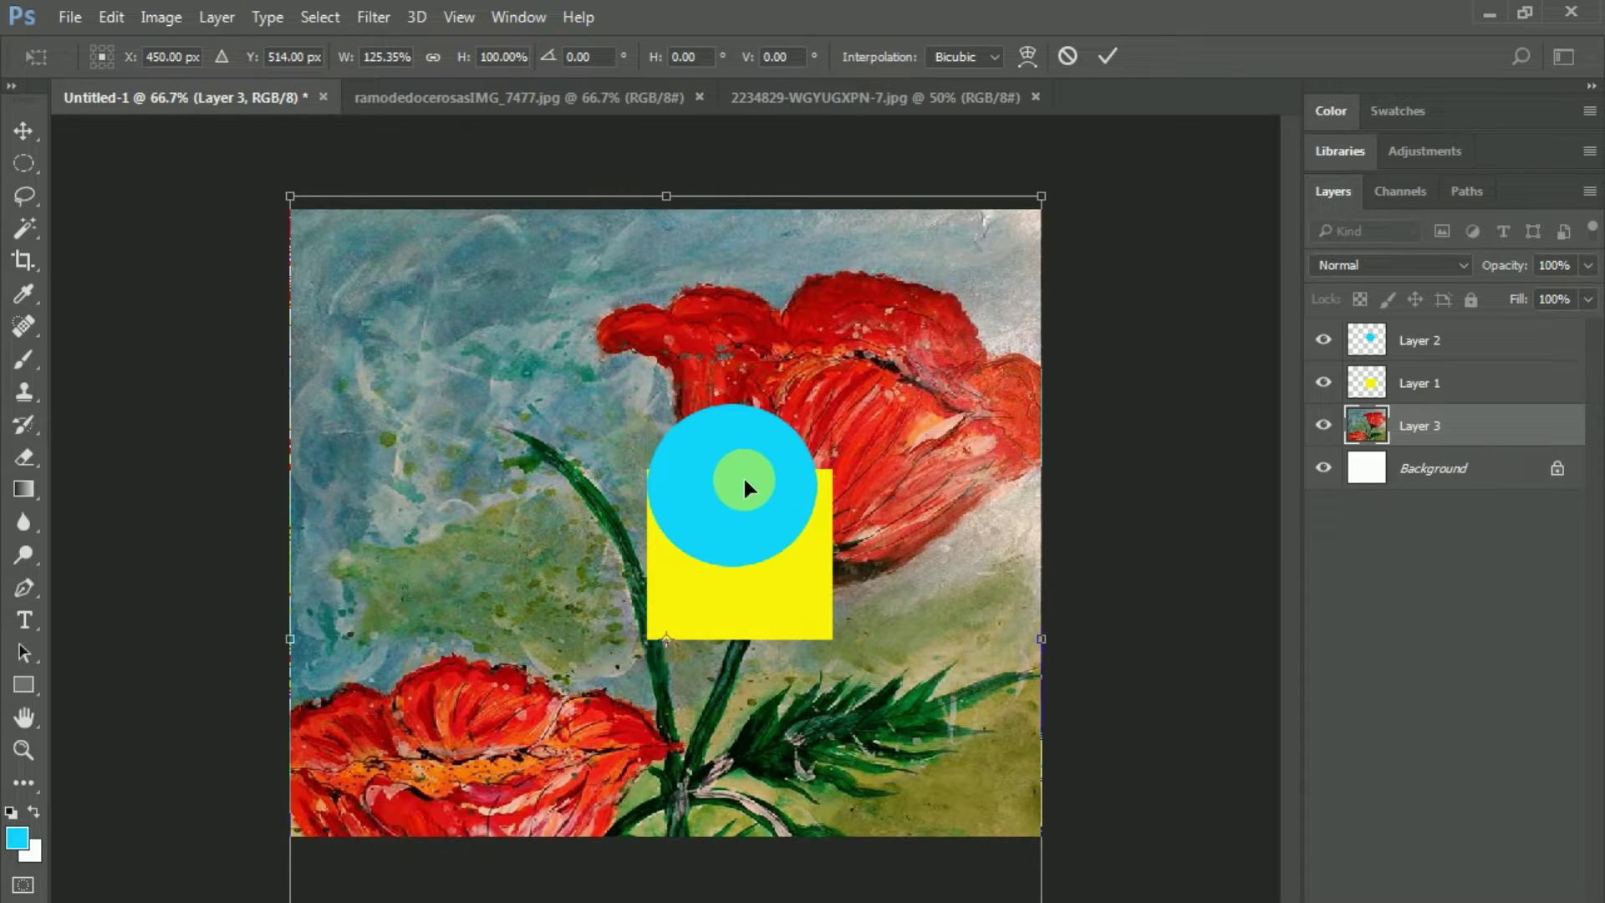
{"action": "left_click_drag", "start_coordinate": [666, 197], "coordinate": [681, 258]}
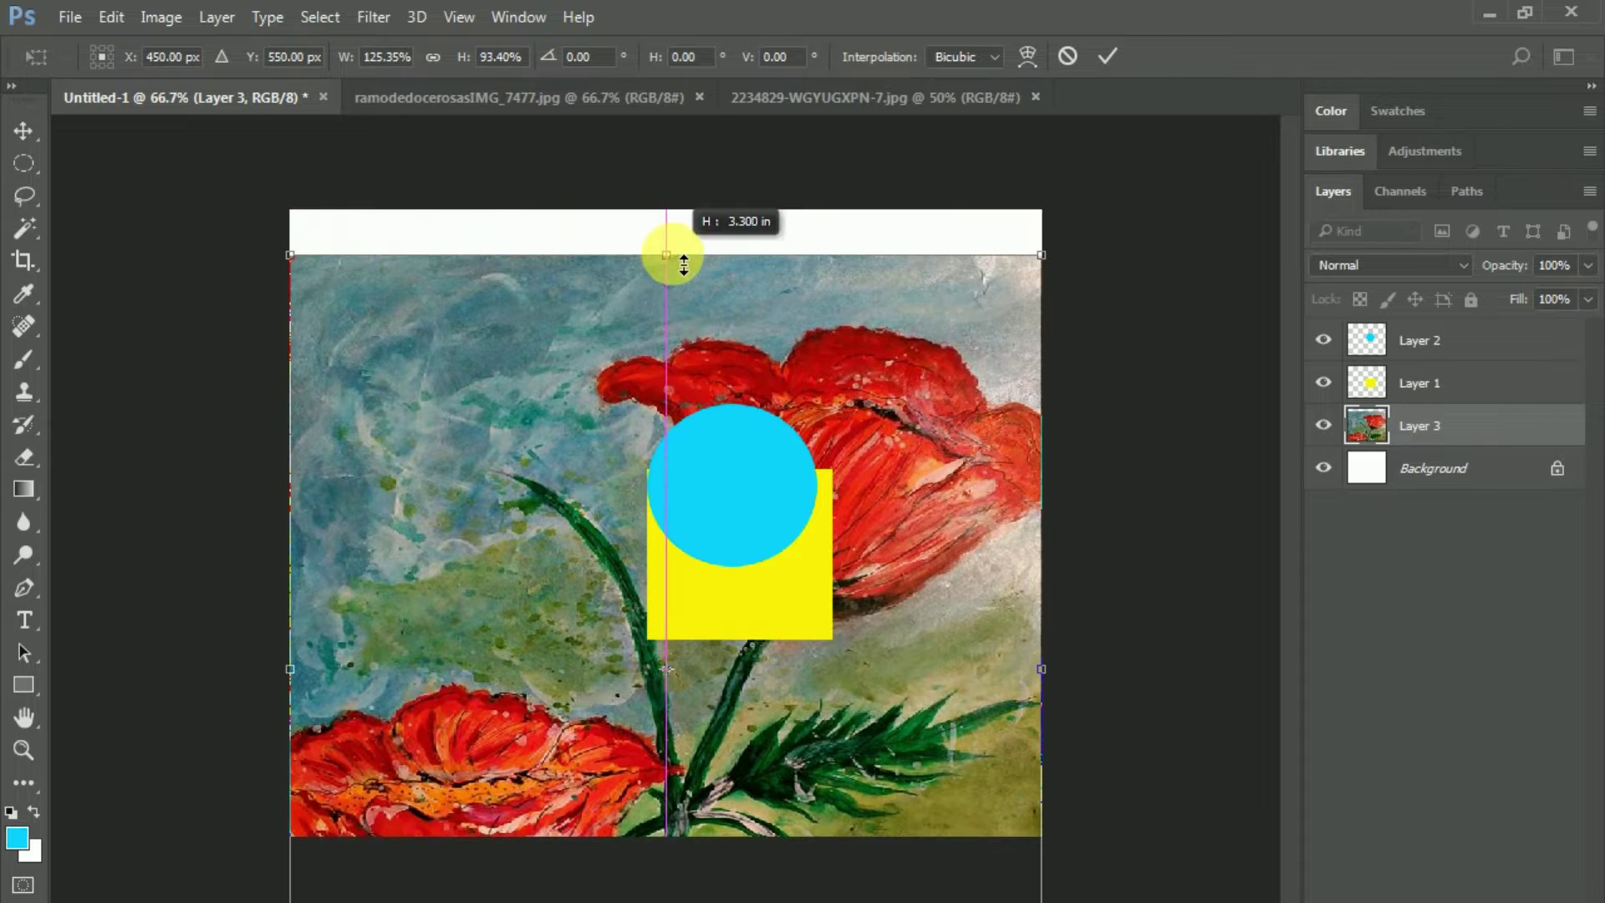
{"action": "mouse_move", "coordinate": [610, 346]}
{"action": "left_mouse_down"}
{"action": "mouse_move", "coordinate": [655, 114]}
{"action": "mouse_move", "coordinate": [631, 111]}
{"action": "mouse_move", "coordinate": [617, 239]}
{"action": "mouse_move", "coordinate": [662, 161]}
{"action": "left_mouse_up"}
{"action": "double_click", "coordinate": [924, 571]}
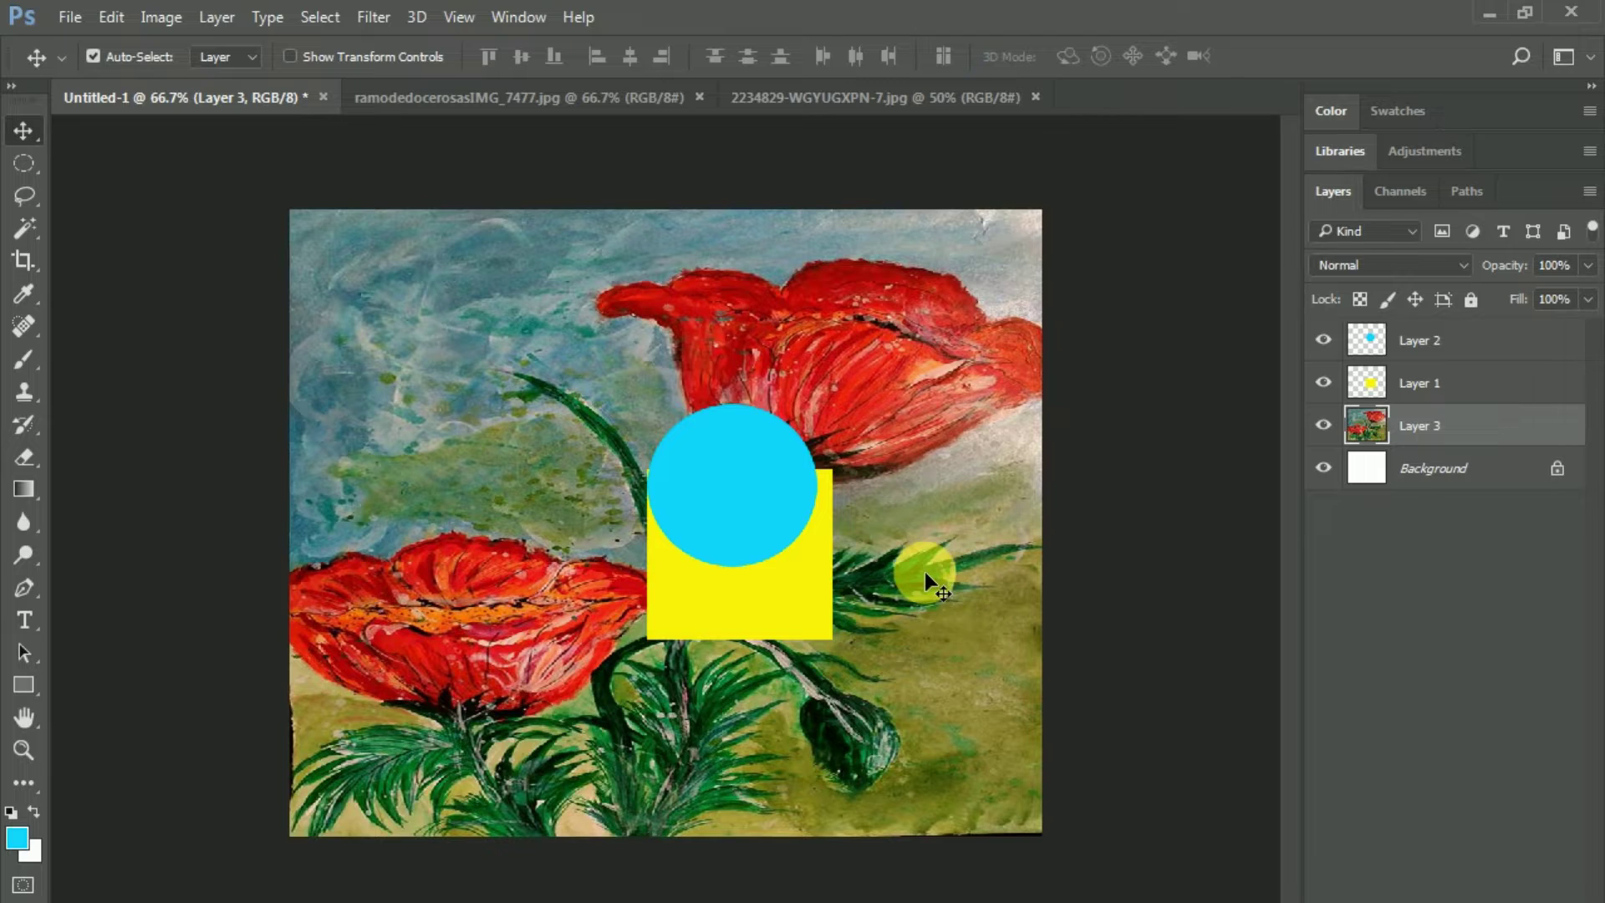